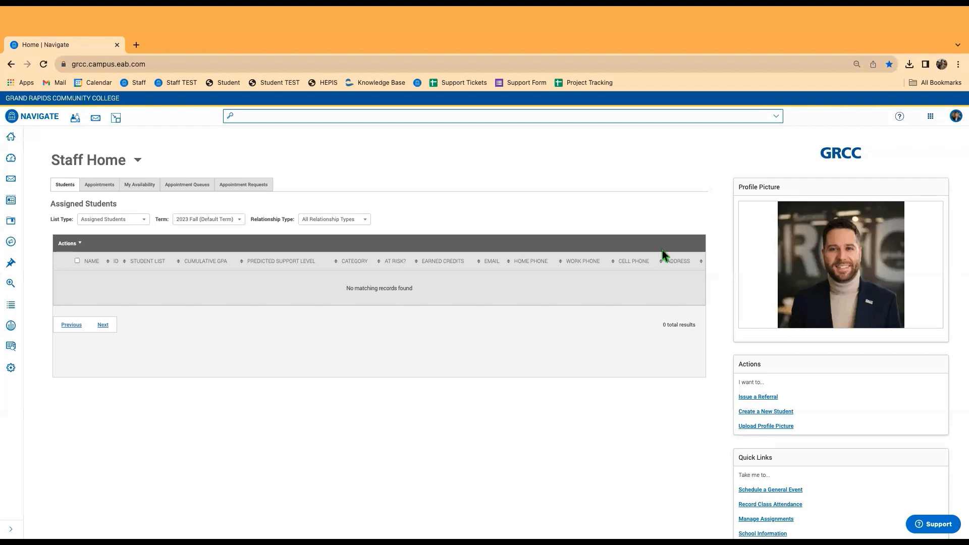
Load the GRCC homepage (grcc.edu) in a new browser tab.
click(138, 49)
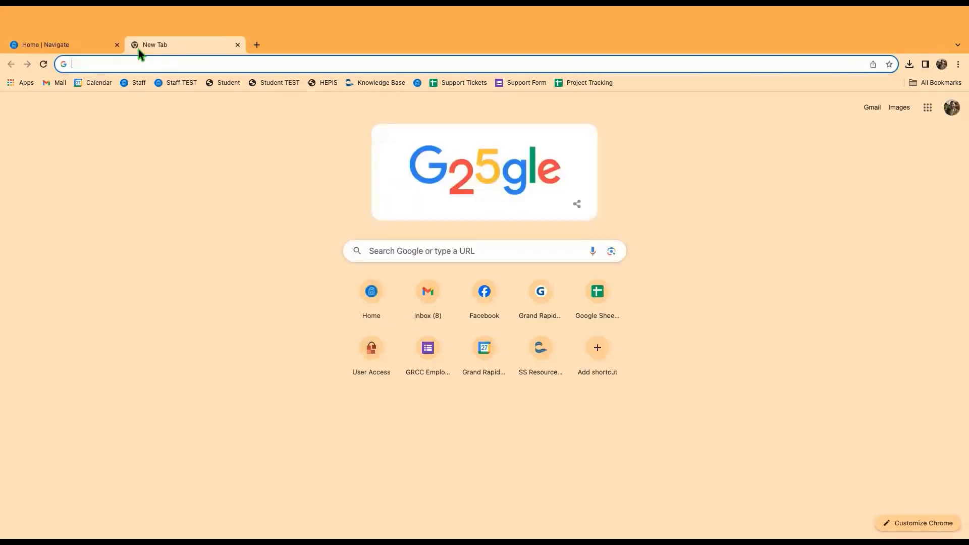
text(grcc)
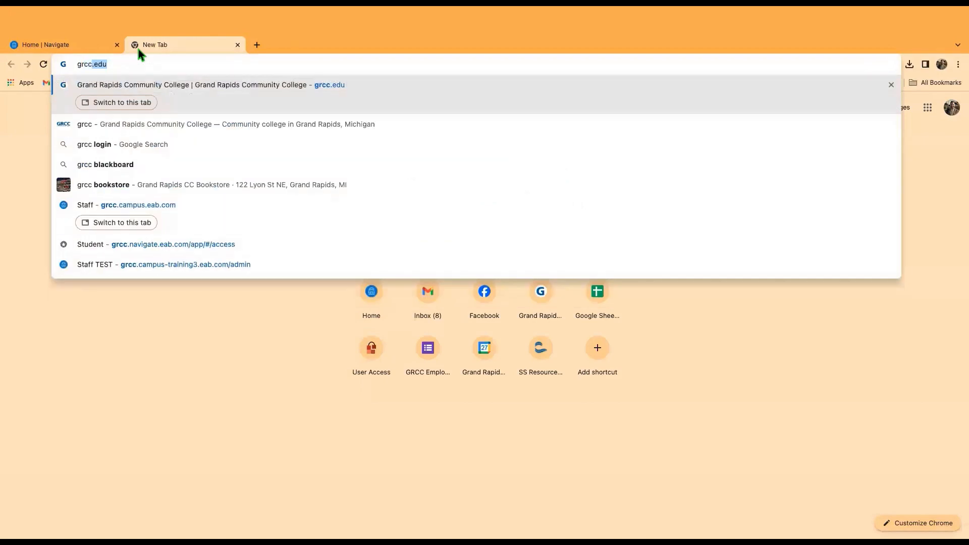
key(Return)
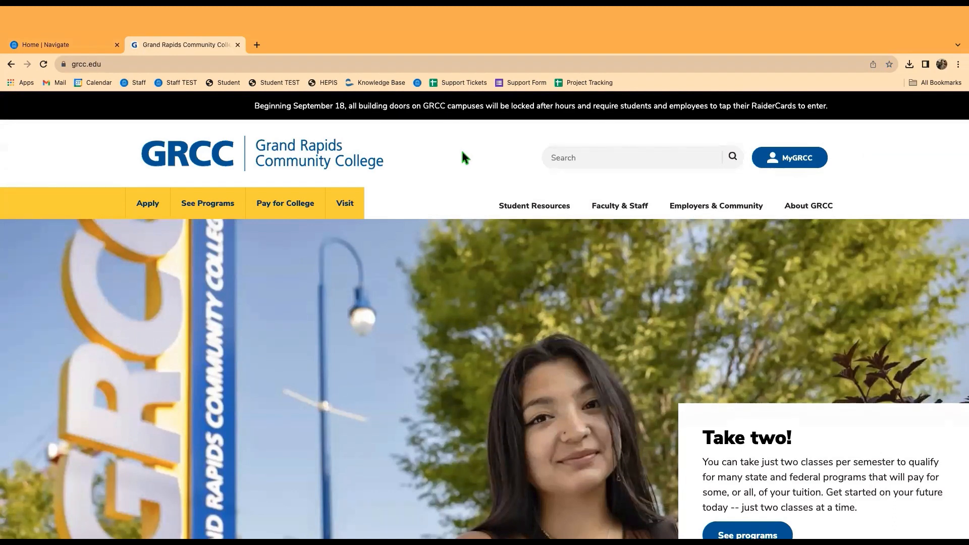
Search the site for the Associate Director - Title III and open their directory profile.
click(617, 150)
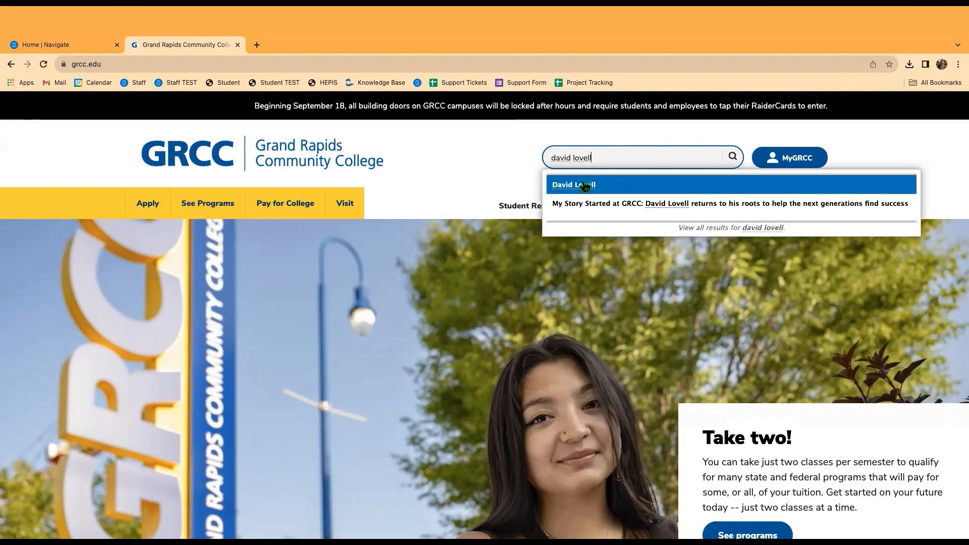
click(584, 185)
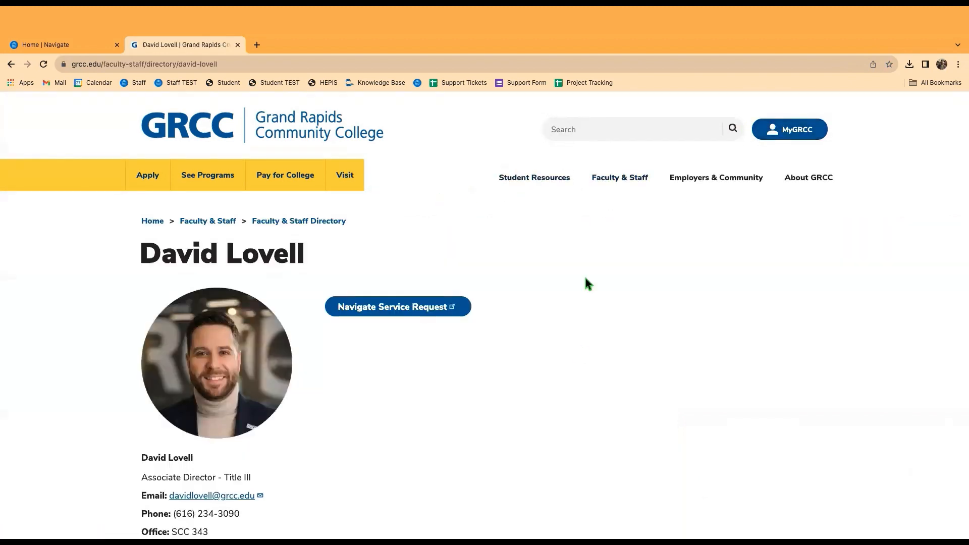
Review the Navigate Support Request Google Form, then close it and the staff directory tab.
click(392, 312)
scroll(454, 292, down, 4)
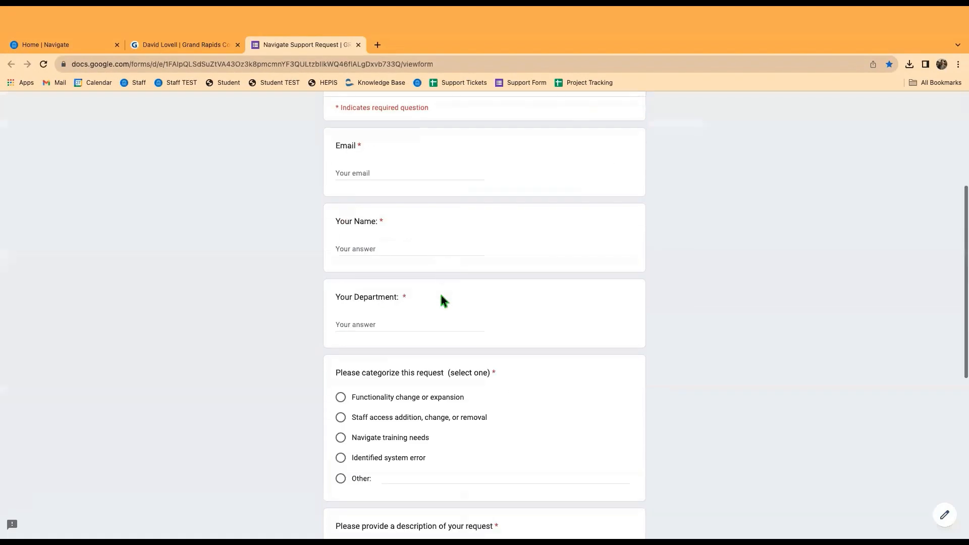
scroll(312, 266, down, 5)
scroll(255, 267, up, 10)
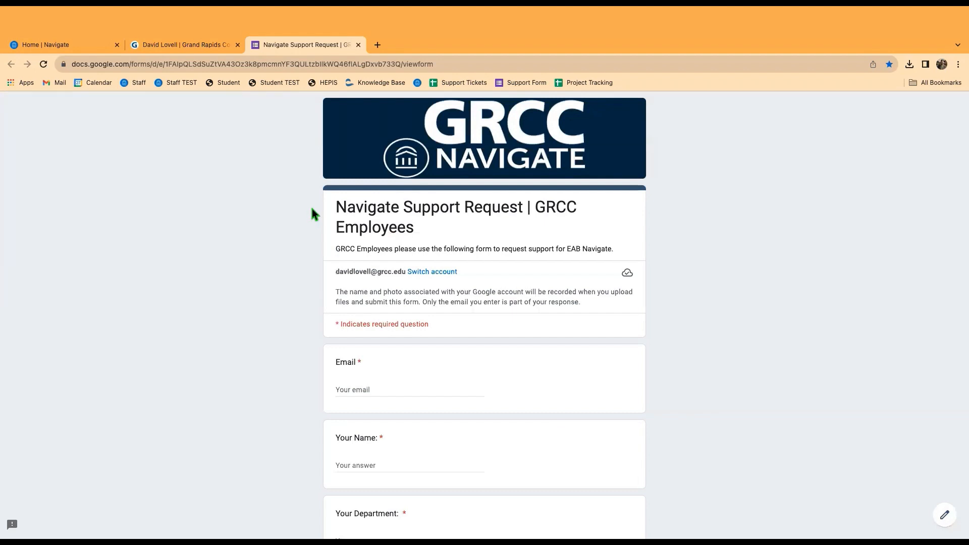
click(358, 45)
click(236, 45)
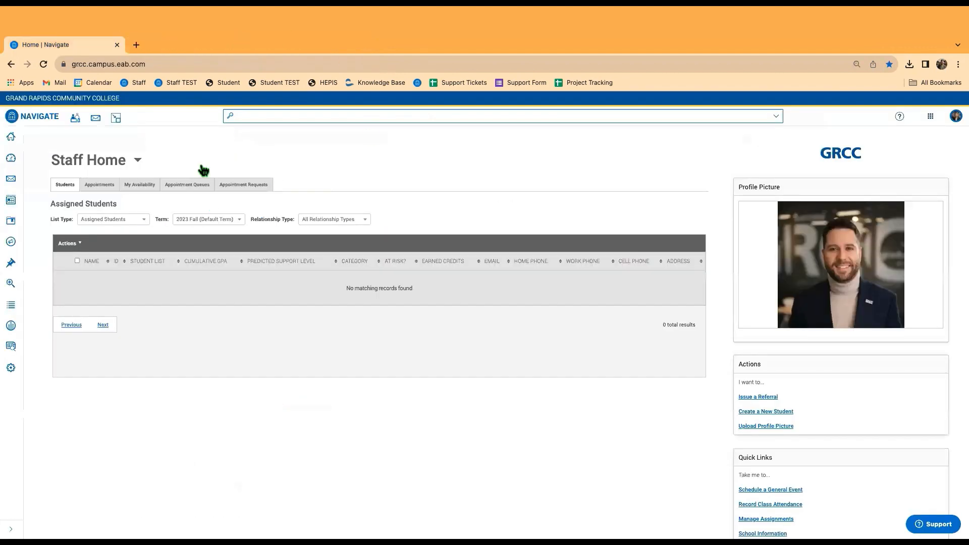
Open Reporting, visit the V2 reports page via the banner link, then return to V3 Saved Reports.
click(11, 347)
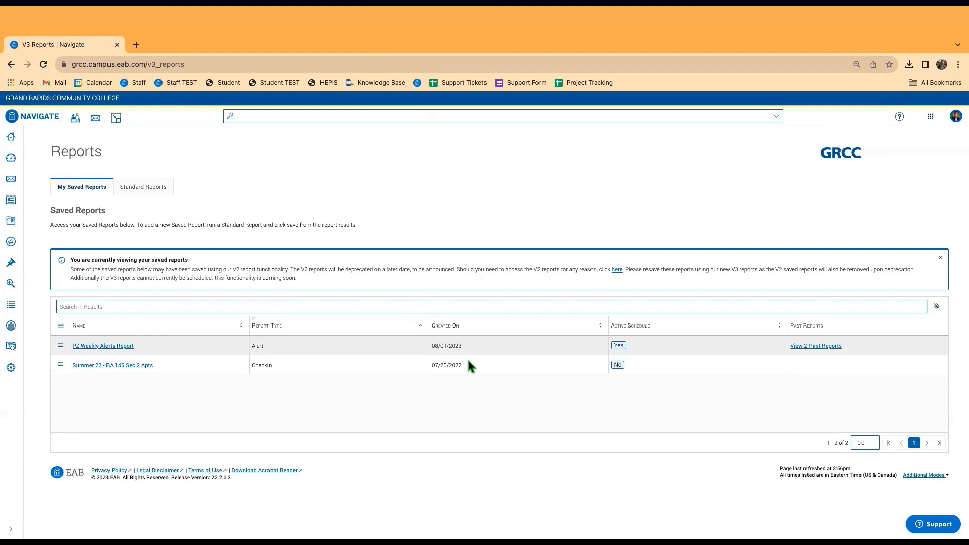
click(62, 345)
drag(256, 270, 317, 280)
click(257, 292)
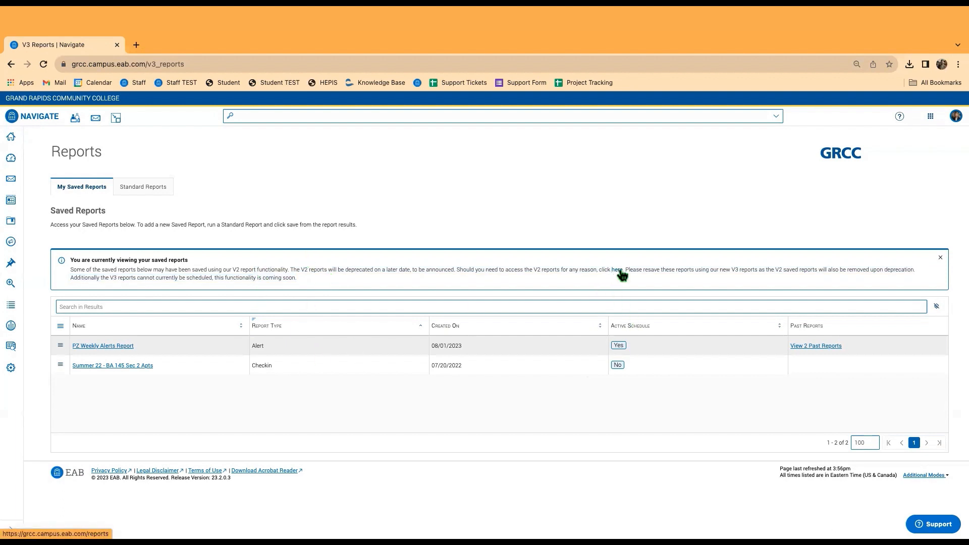
drag(292, 270, 323, 270)
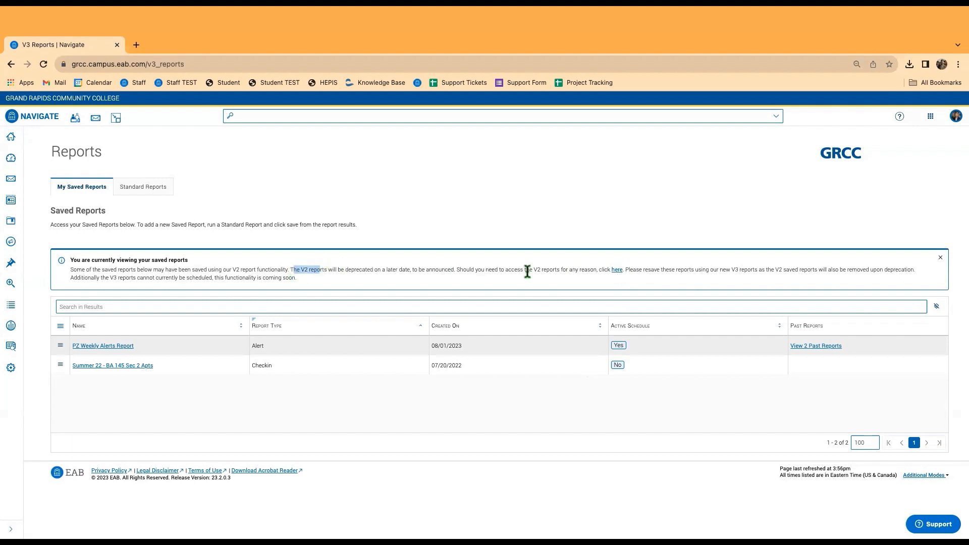
click(697, 265)
click(619, 270)
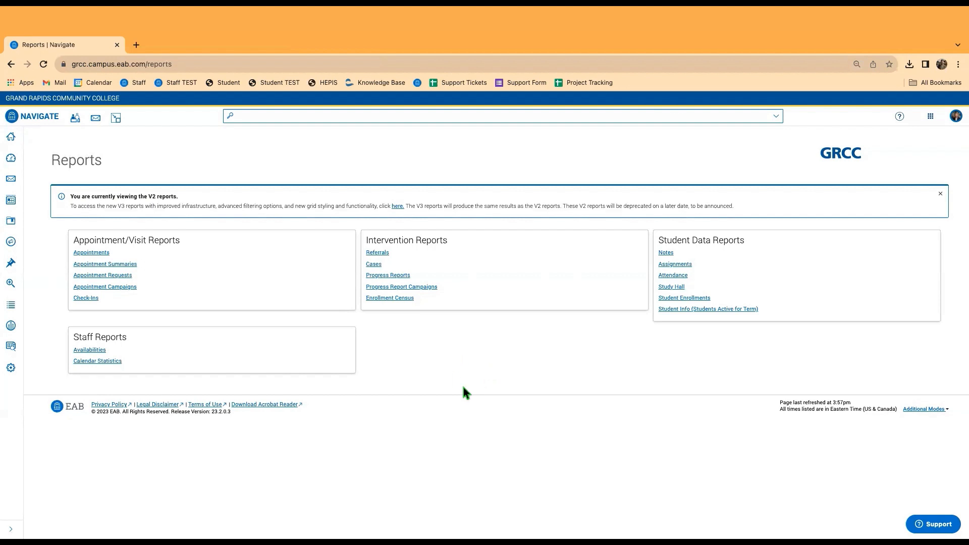
click(11, 63)
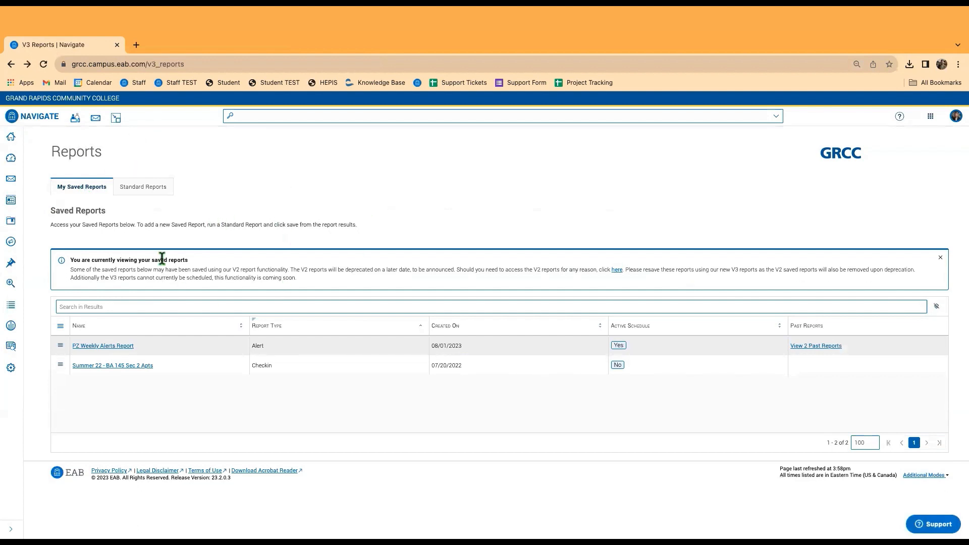
Switch to Standard Reports and search 'appointment' to narrow the list to seven reports.
click(139, 184)
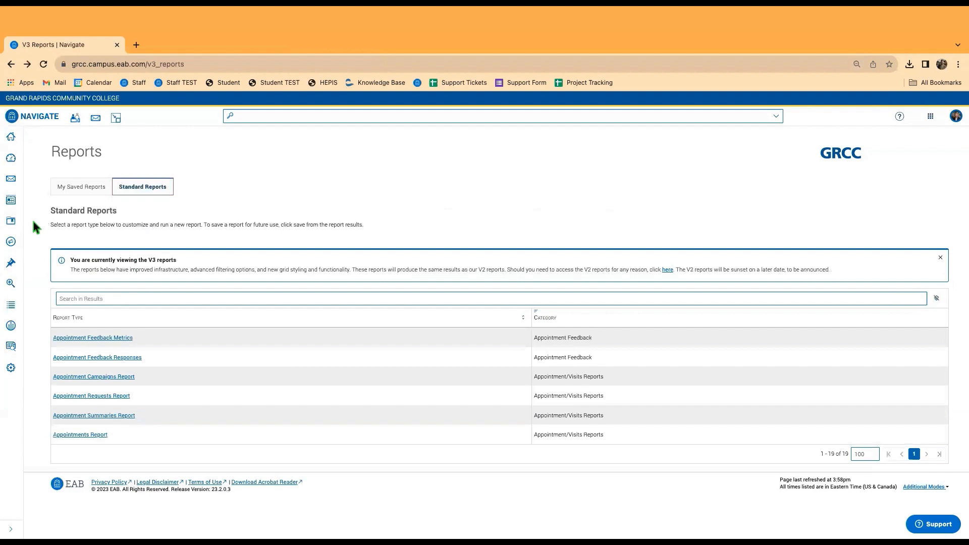
scroll(166, 352, down, 5)
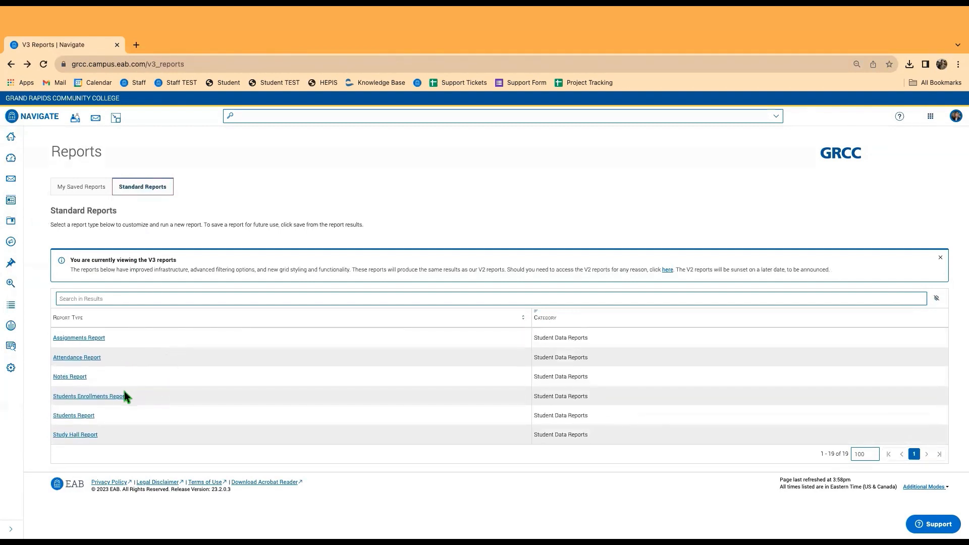
scroll(121, 386, up, 2)
scroll(112, 374, up, 3)
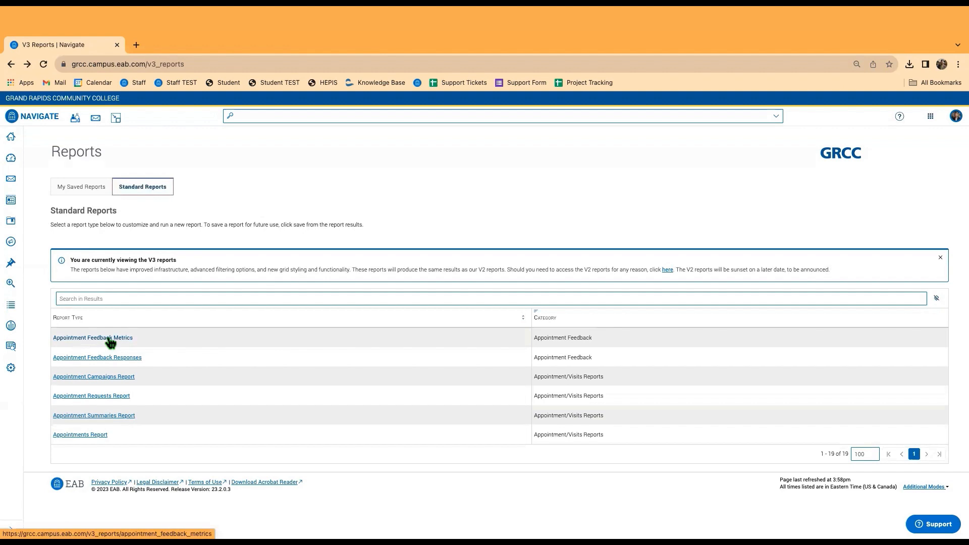
click(122, 300)
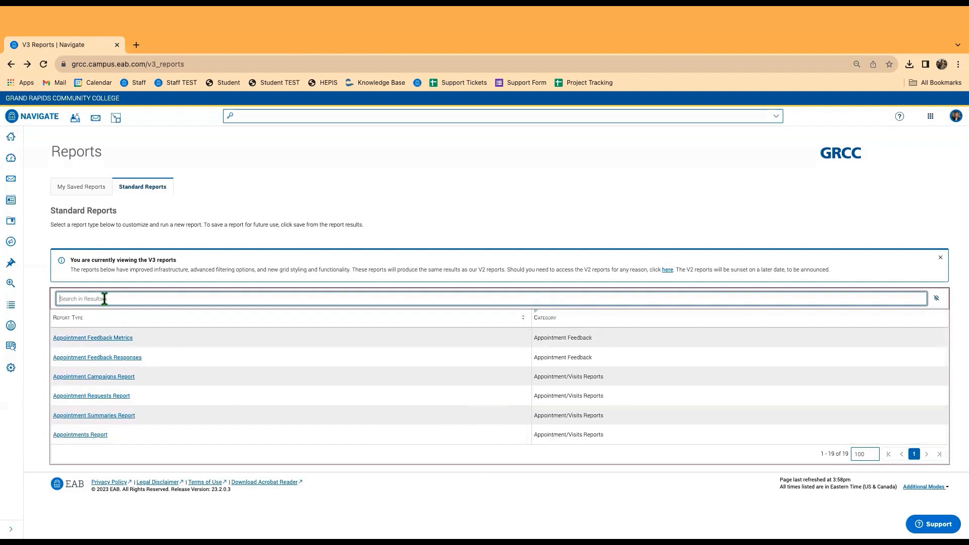
text(check)
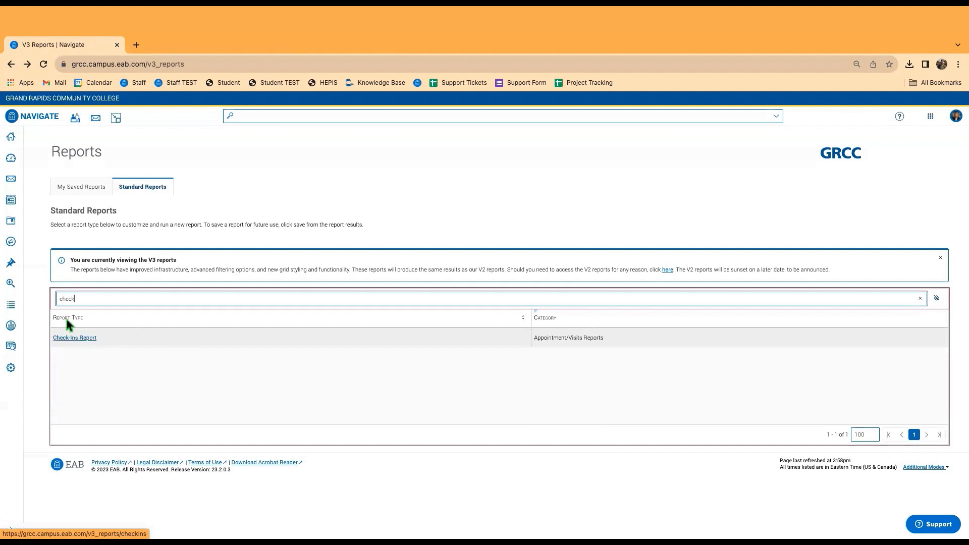
key(BackSpace)
key(BackSpace)
key(BackSpace)
key(BackSpace)
key(BackSpace)
text(app)
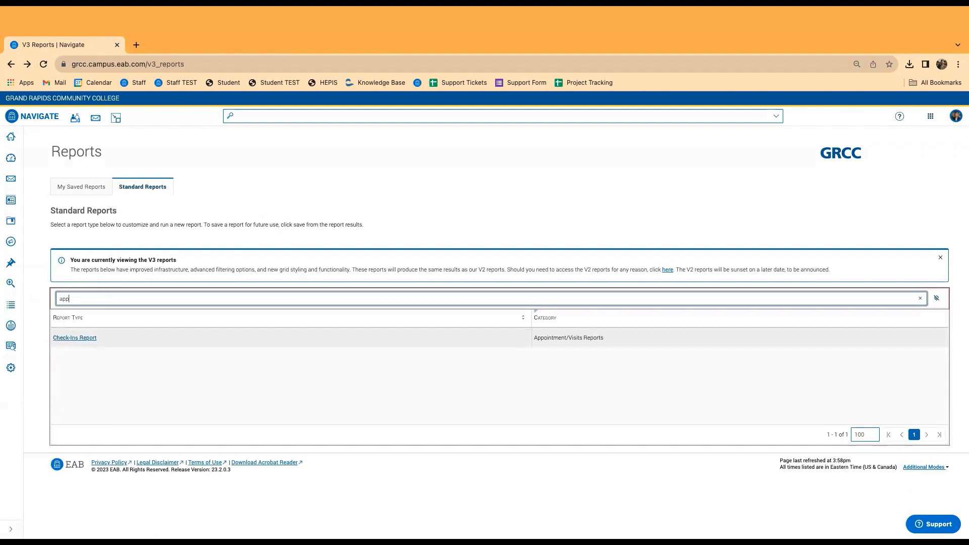
text(ointment)
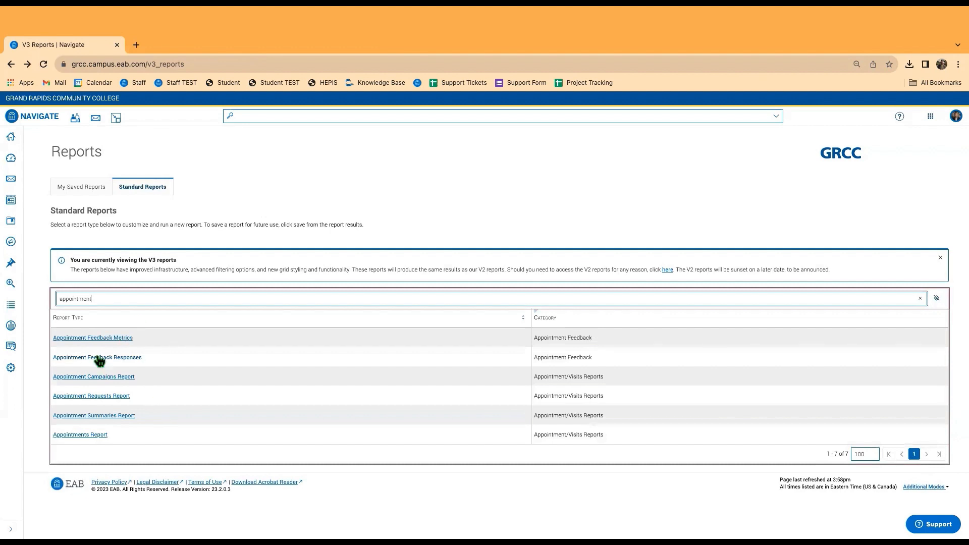
scroll(101, 354, down, 1)
scroll(90, 409, up, 1)
Open the Appointments Report and browse the first filter's field list.
click(83, 437)
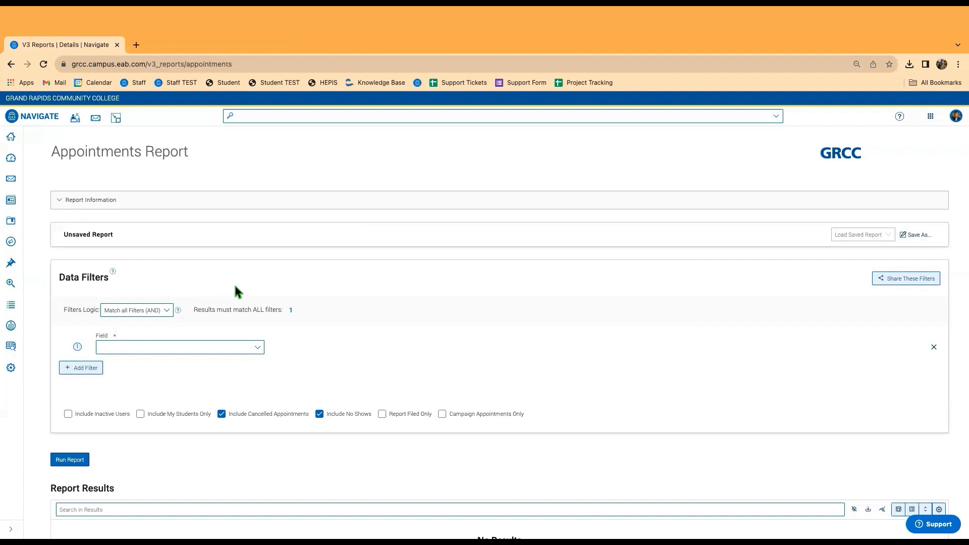
click(163, 347)
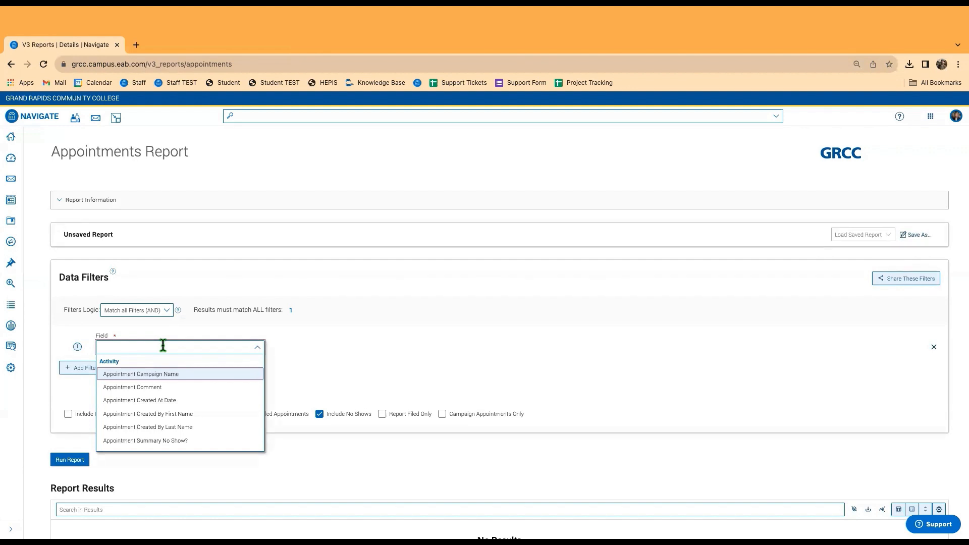
scroll(142, 405, down, 10)
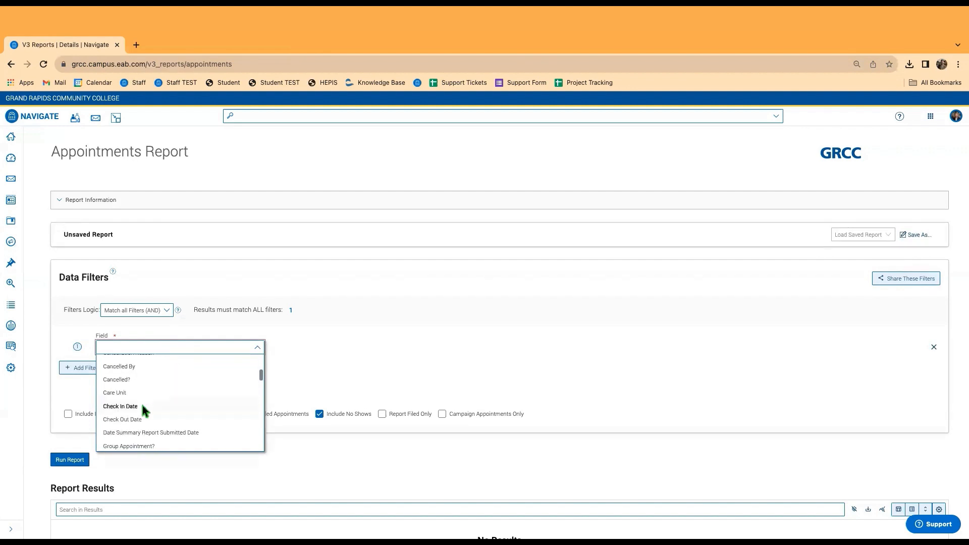
scroll(140, 404, up, 10)
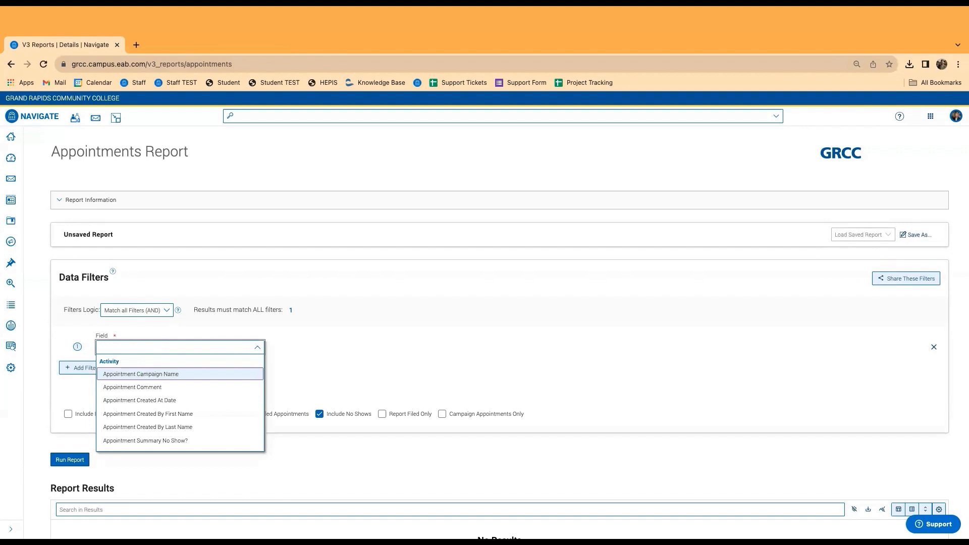
Search 'location' and choose Location as the first filter's field.
text(location)
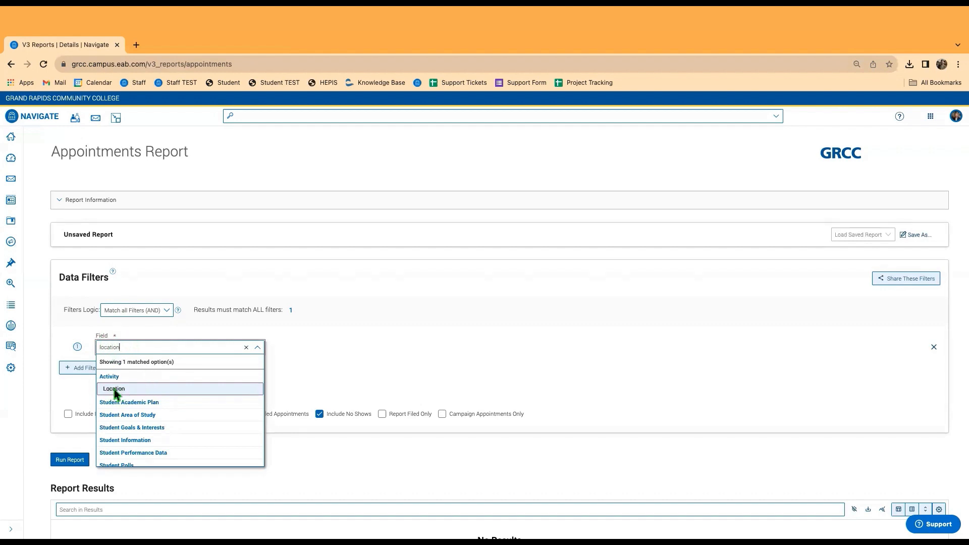
click(129, 347)
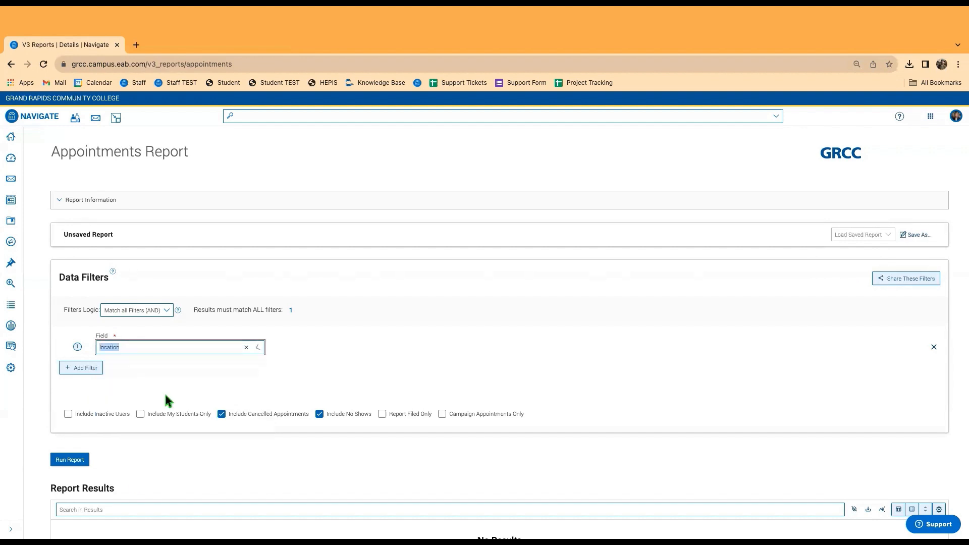
double_click(106, 347)
key(BackSpace)
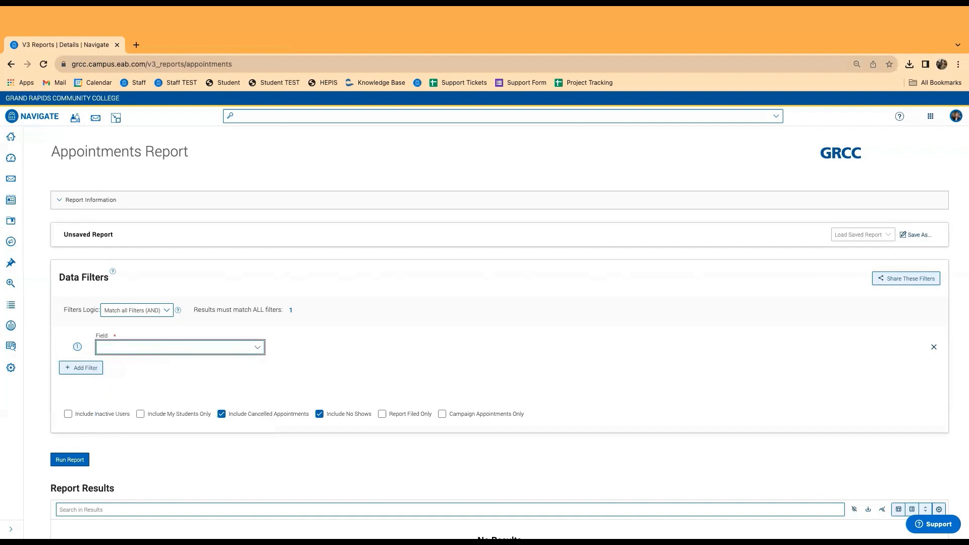
click(143, 347)
scroll(153, 404, down, 10)
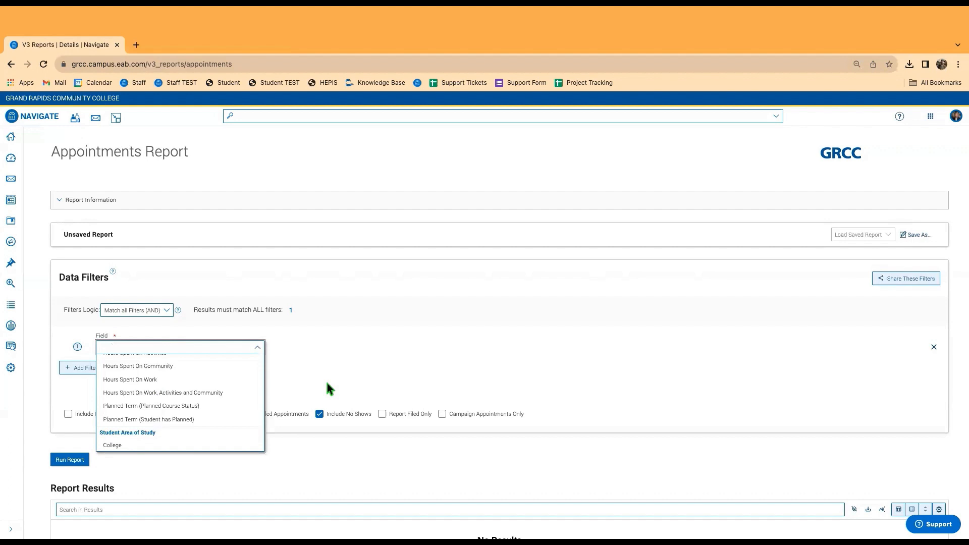
text(locatio)
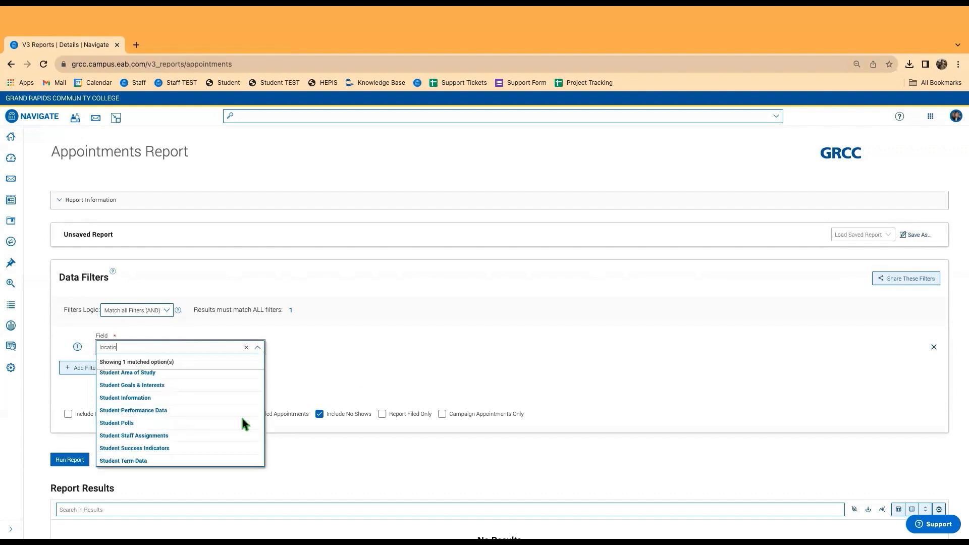
scroll(241, 416, down, 2)
scroll(183, 419, up, 5)
click(123, 389)
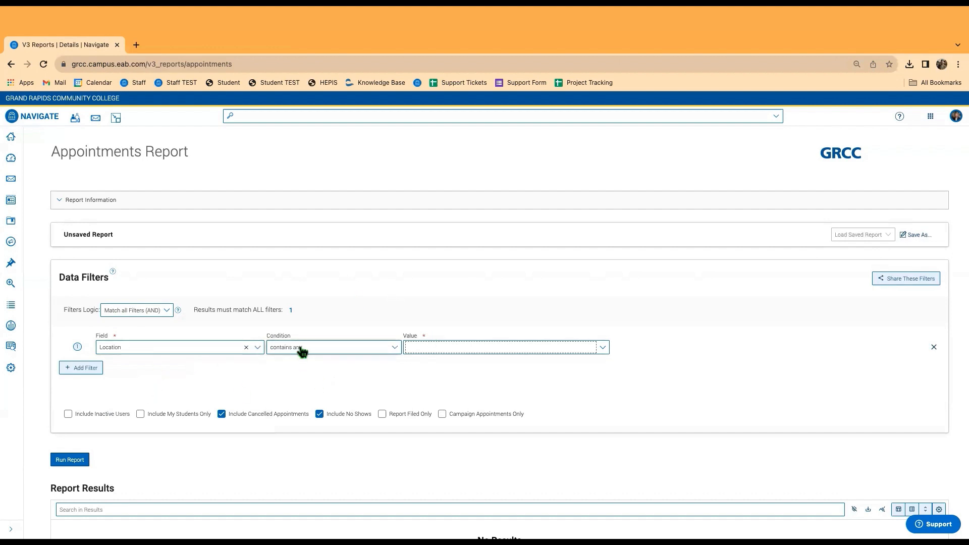
Set the Location filter to contains any Academic Advising and Transfer Center, and add a second filter row.
click(302, 349)
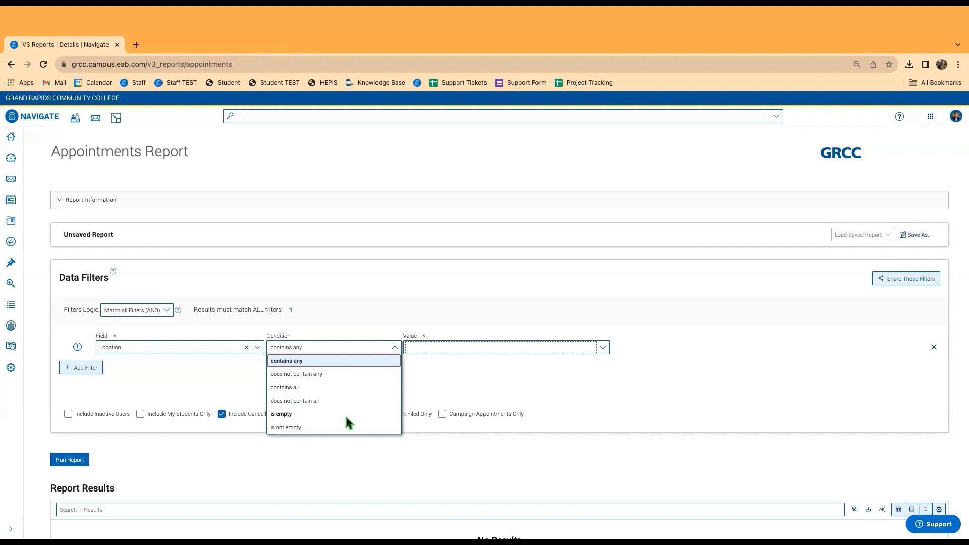
click(299, 361)
click(479, 347)
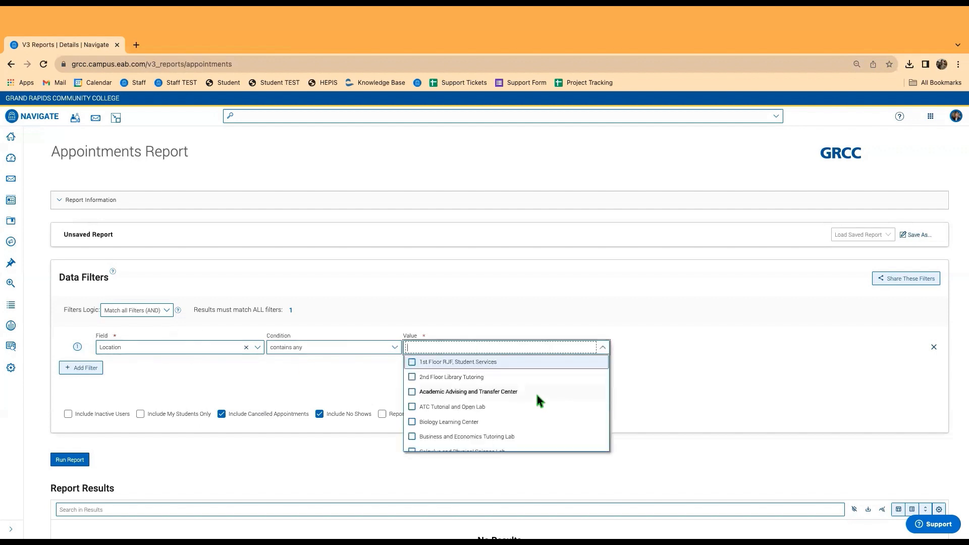
scroll(458, 396, down, 1)
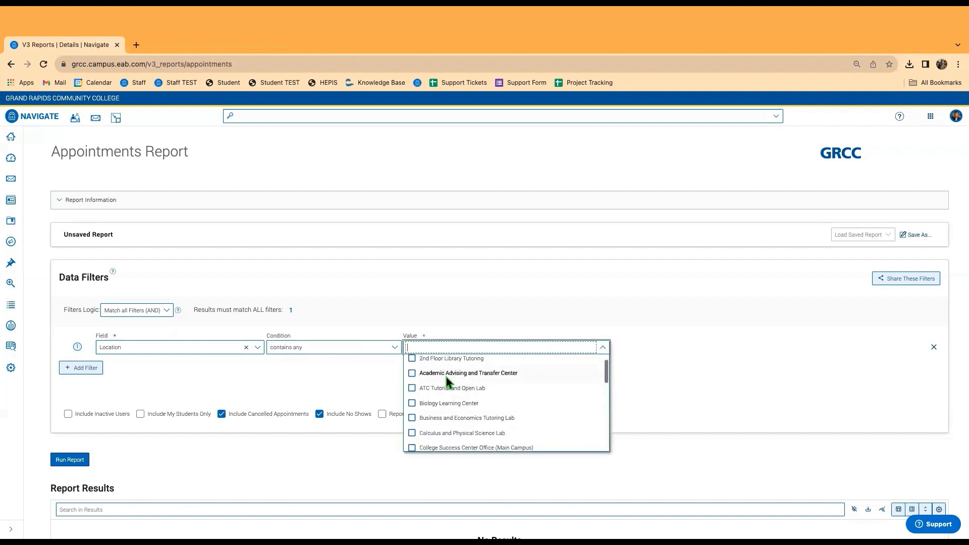
click(446, 375)
click(316, 375)
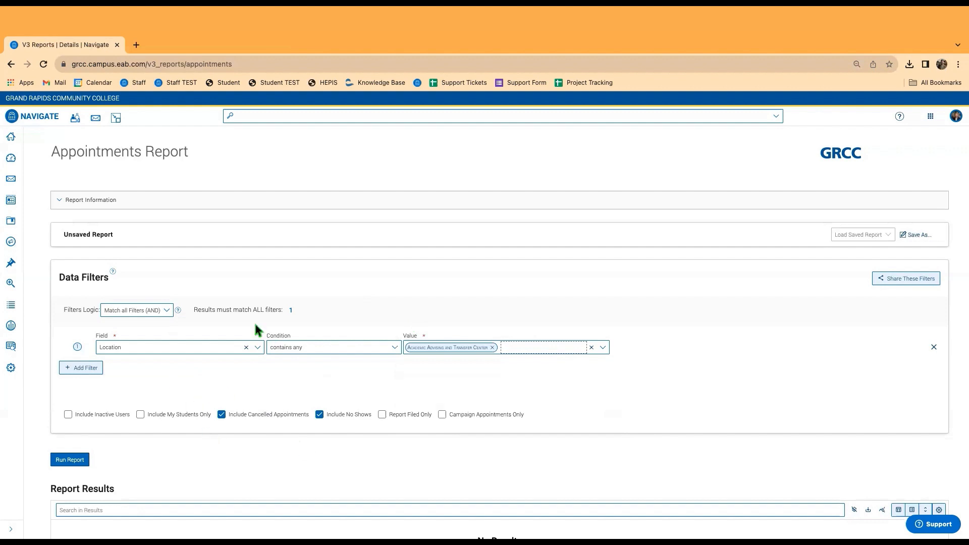
click(81, 368)
Search 'date' and choose Scheduled Start Date as the second filter's field.
click(138, 373)
text(date)
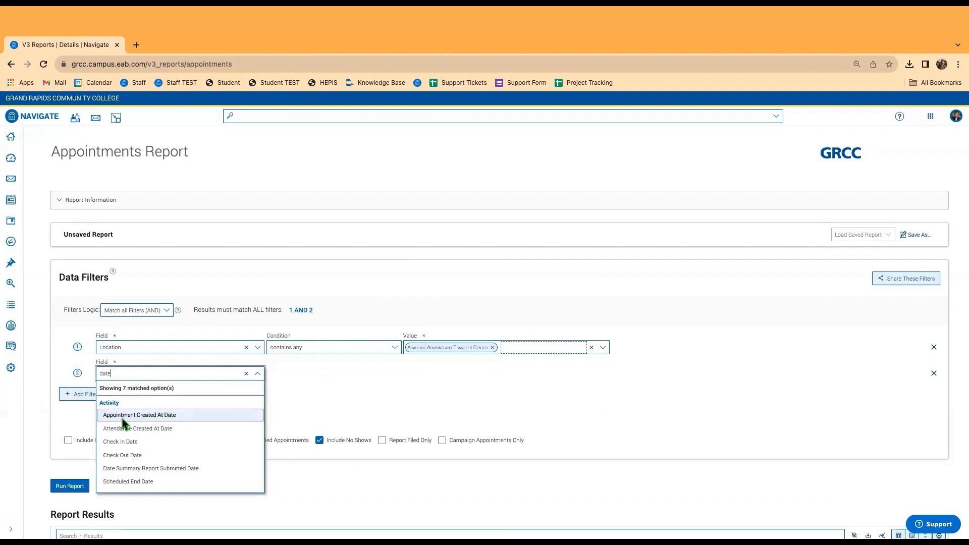
scroll(123, 437, down, 1)
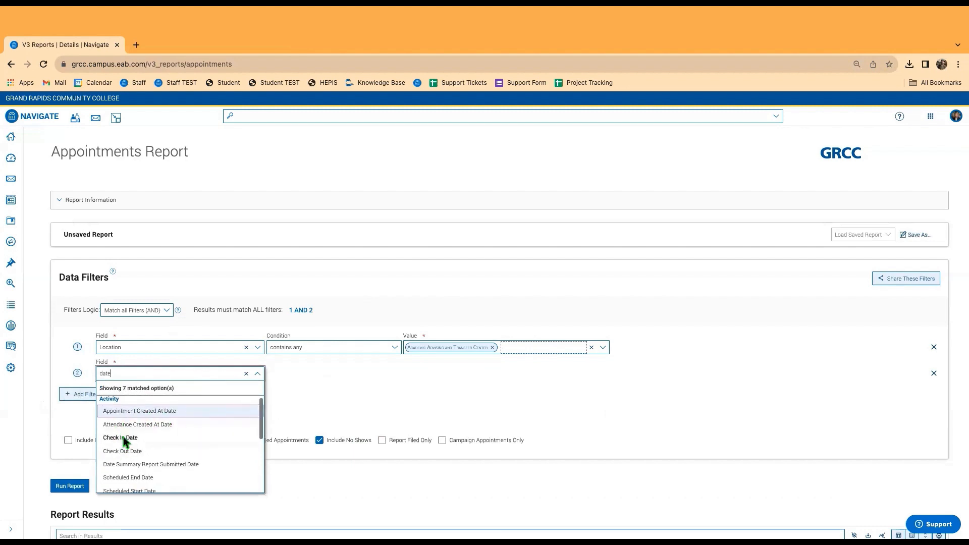
scroll(123, 437, down, 2)
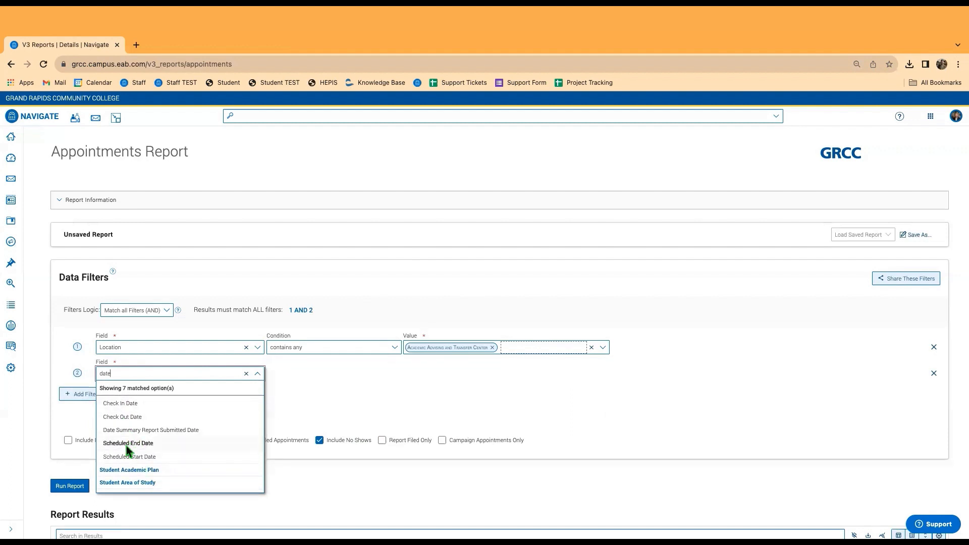
click(122, 456)
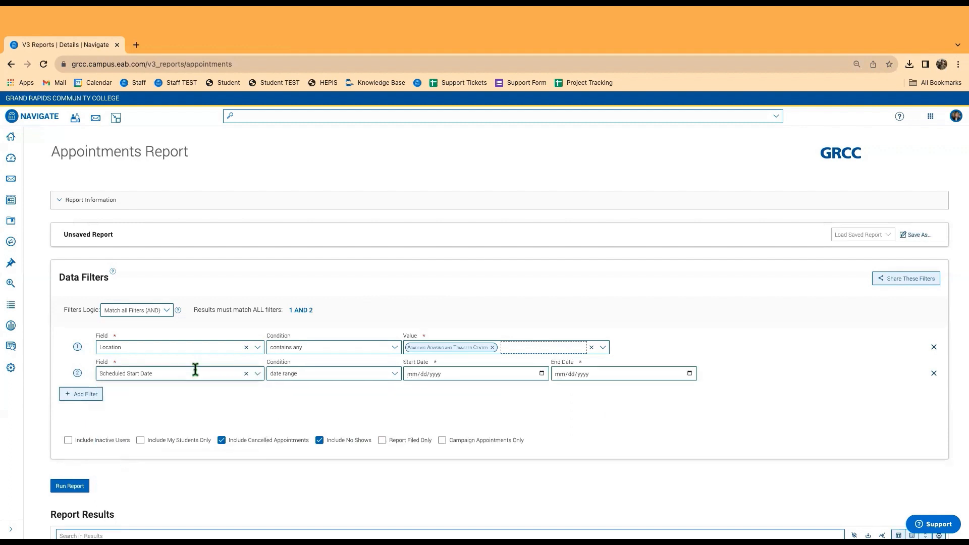
Set the date condition to last 1 Calendar Month, then open and cancel the Save As prompt.
click(313, 376)
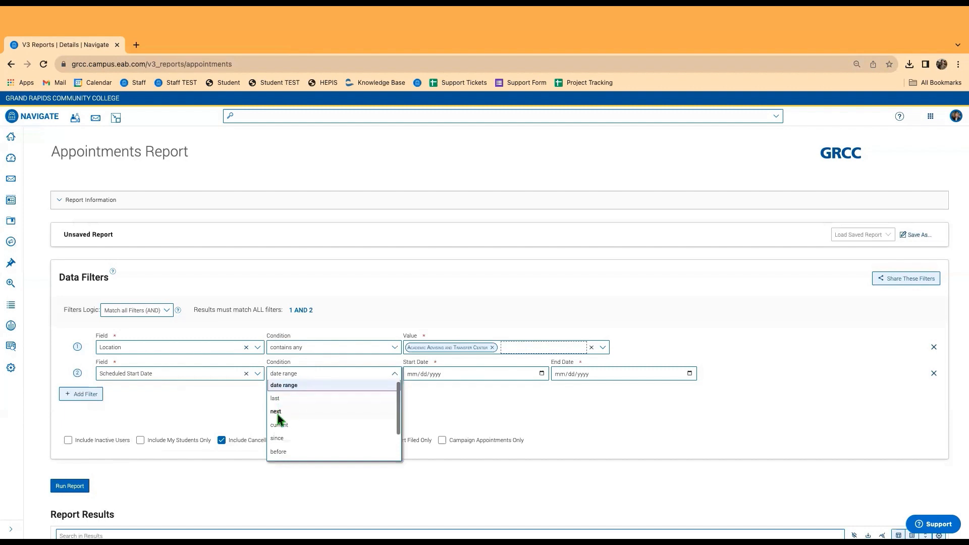
scroll(286, 422, down, 1)
scroll(283, 434, down, 1)
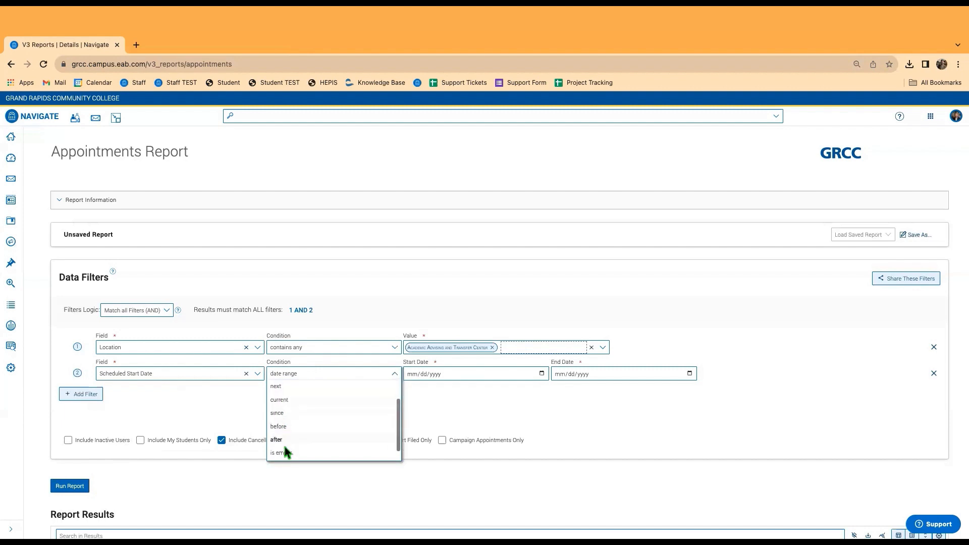
click(286, 414)
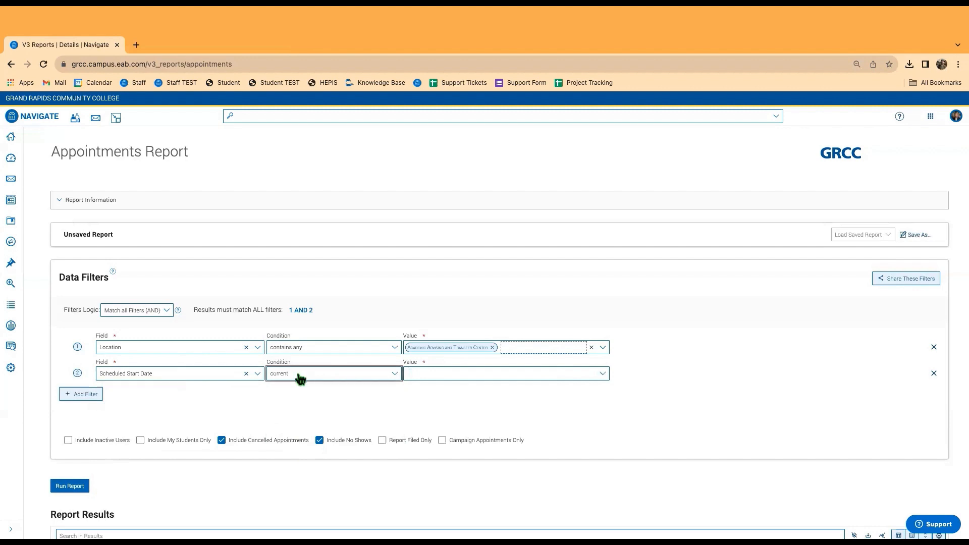
click(440, 378)
click(424, 417)
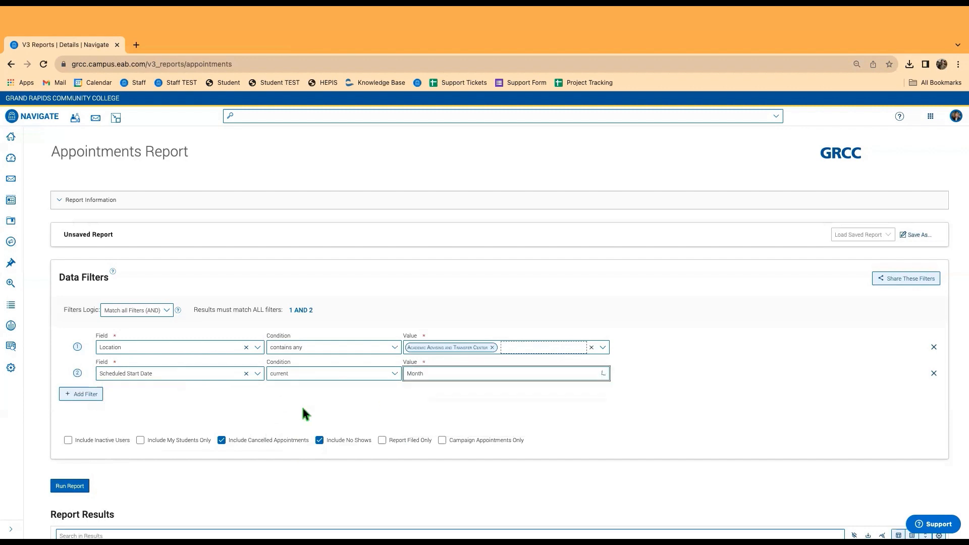
click(302, 374)
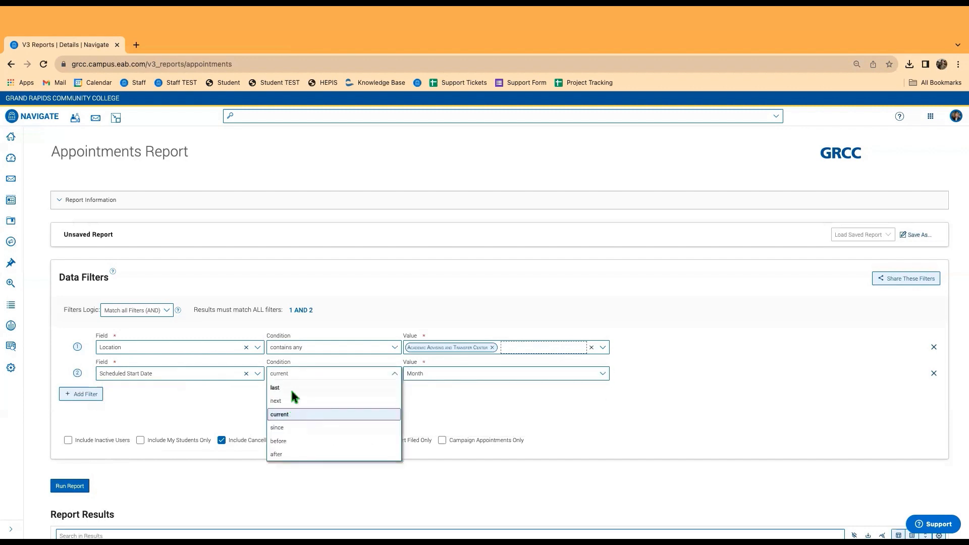
click(292, 389)
click(454, 374)
scroll(434, 429, down, 3)
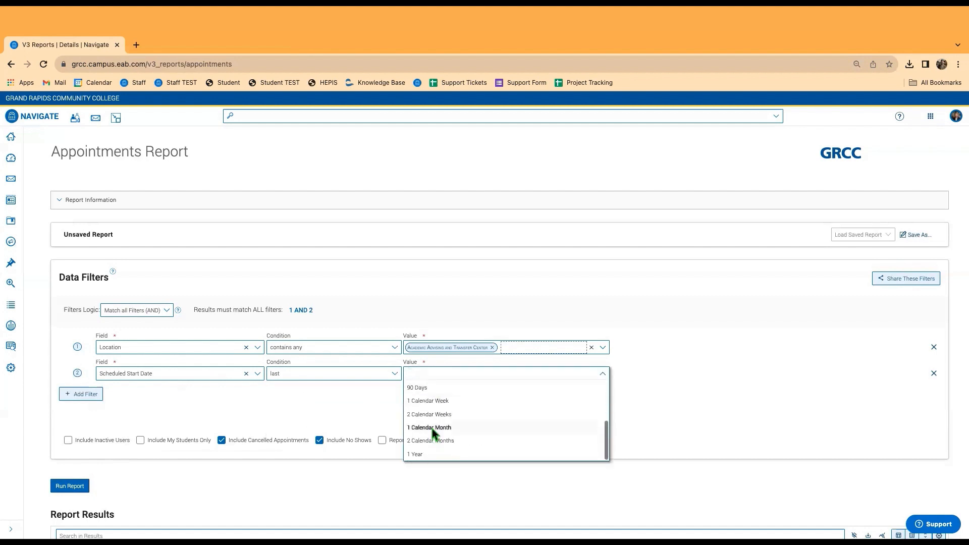
click(430, 428)
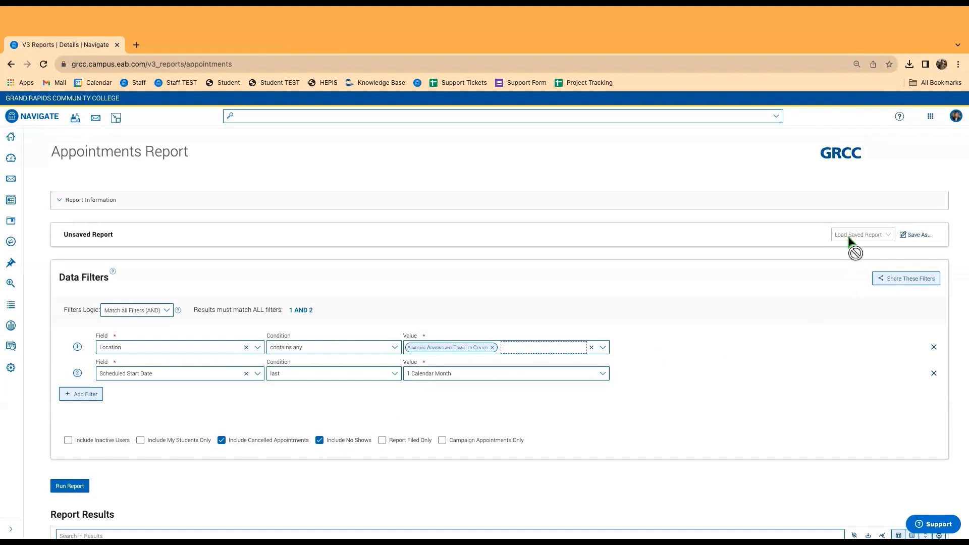
click(911, 238)
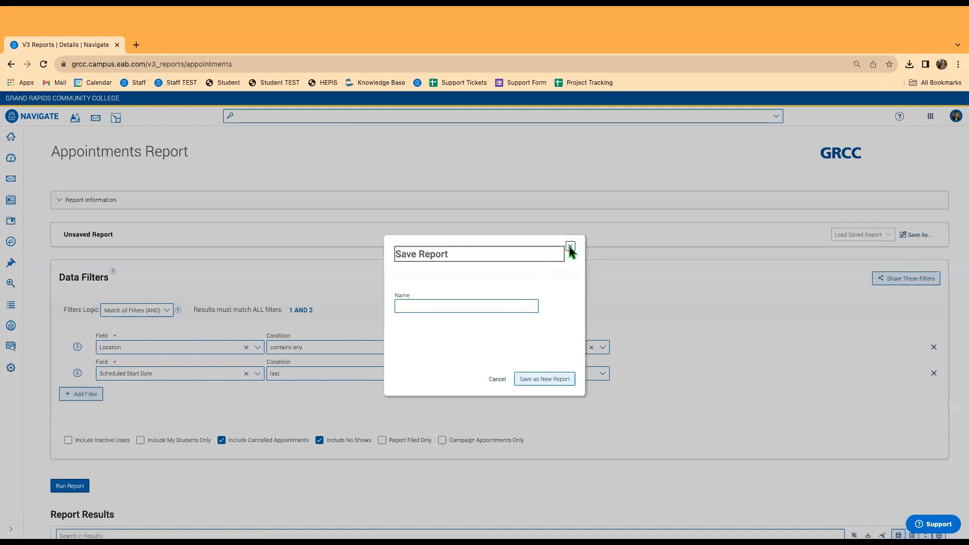
click(571, 246)
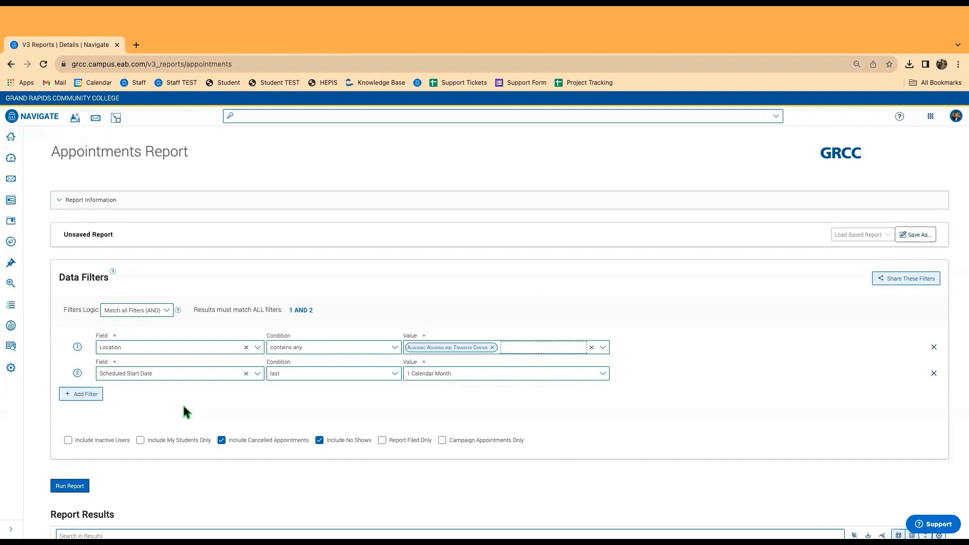
Change the Scheduled Start Date condition to date range.
click(298, 374)
click(188, 372)
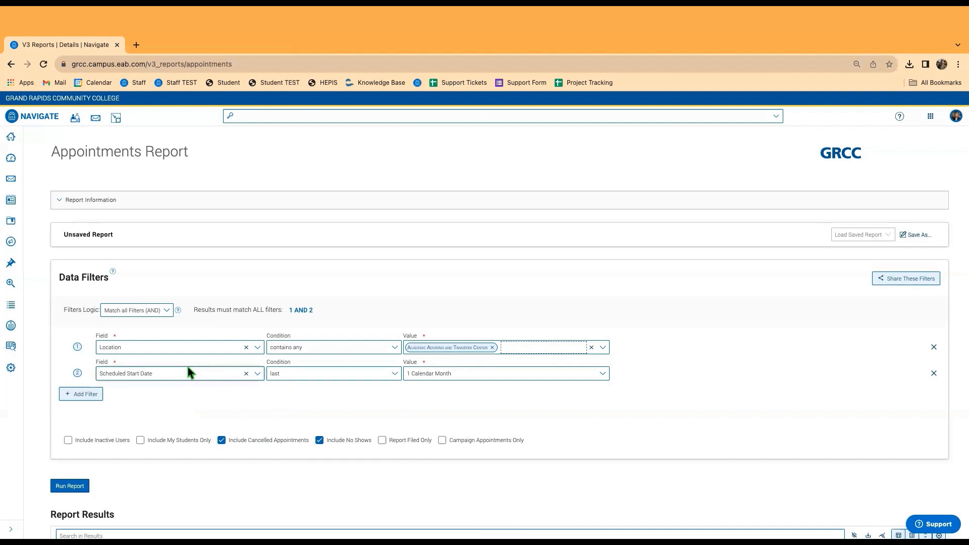
click(185, 372)
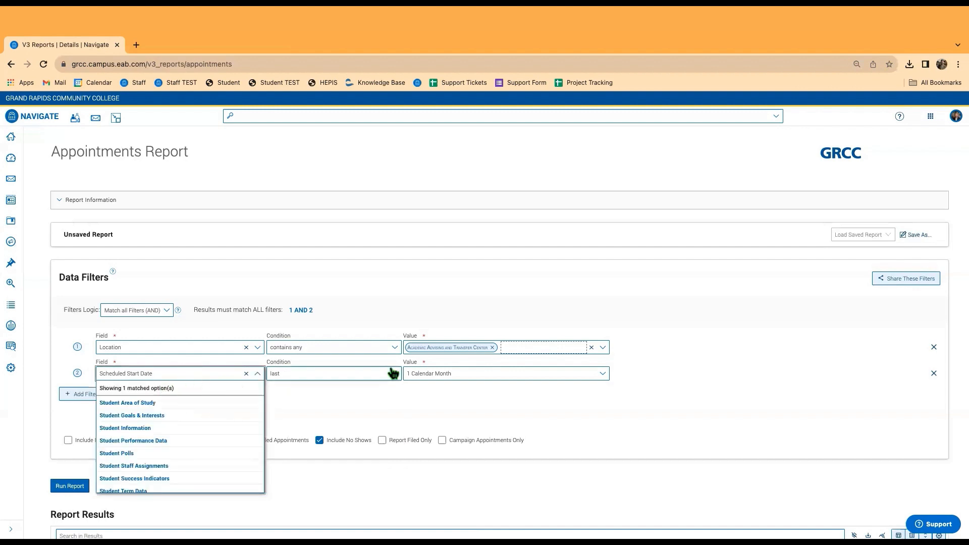
click(296, 415)
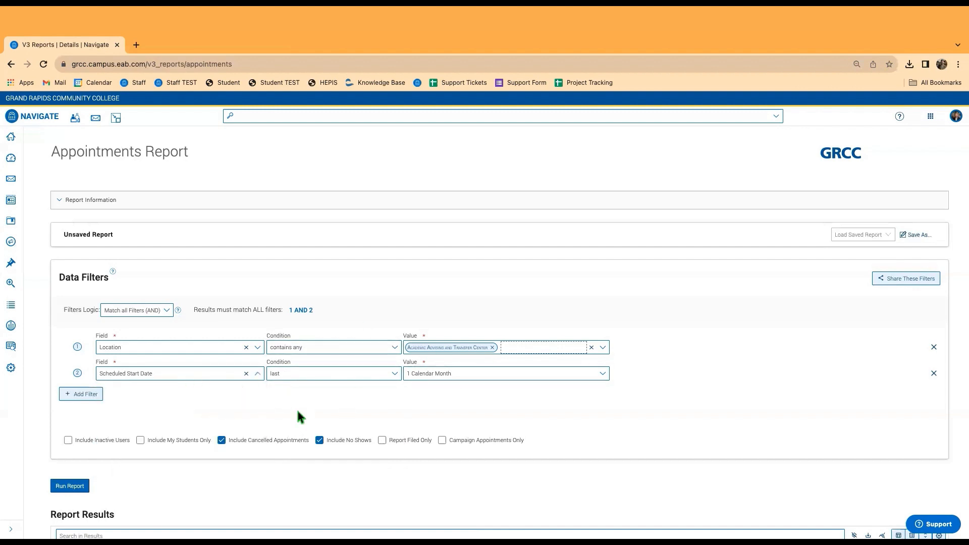
click(329, 373)
scroll(303, 396, up, 1)
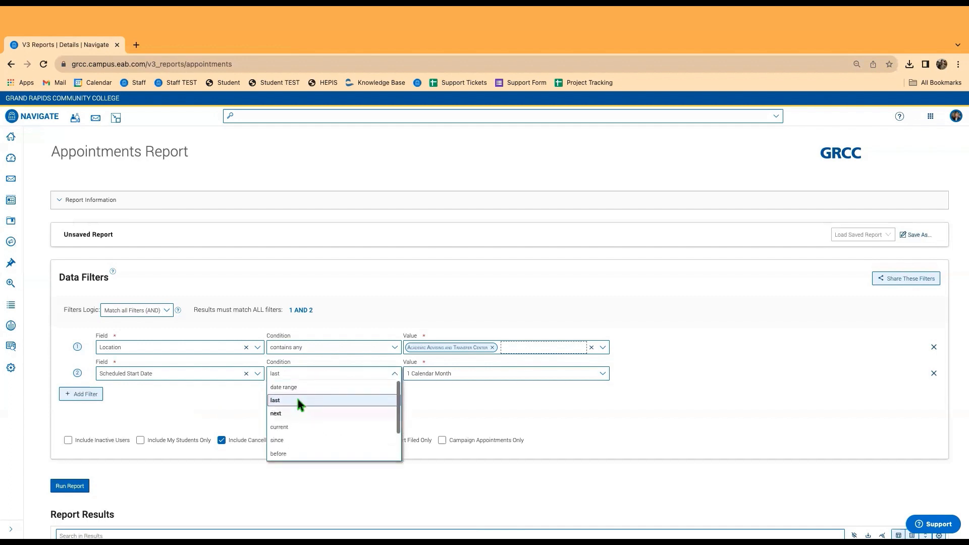
click(295, 390)
Set the date range 09/01/2023 to 09/27/2023 and run the report.
click(452, 374)
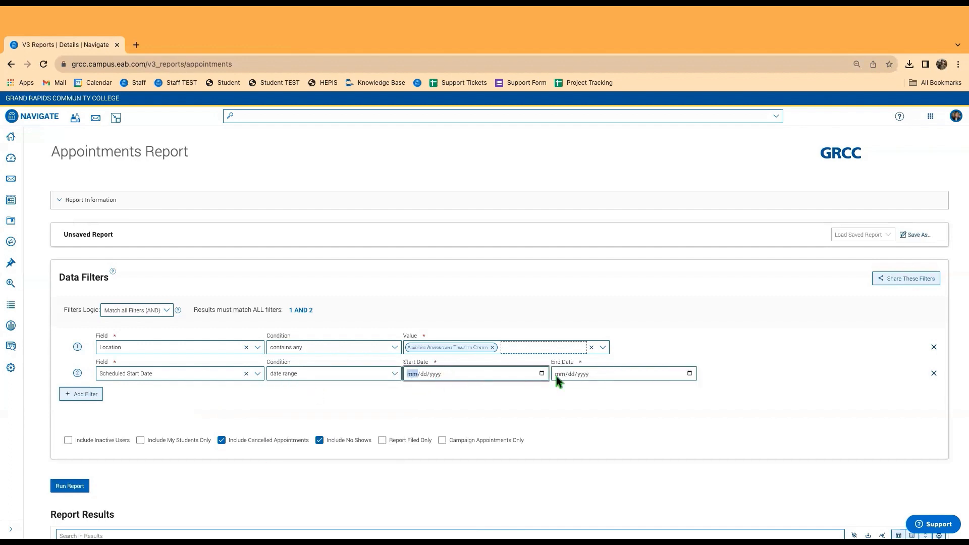
click(541, 373)
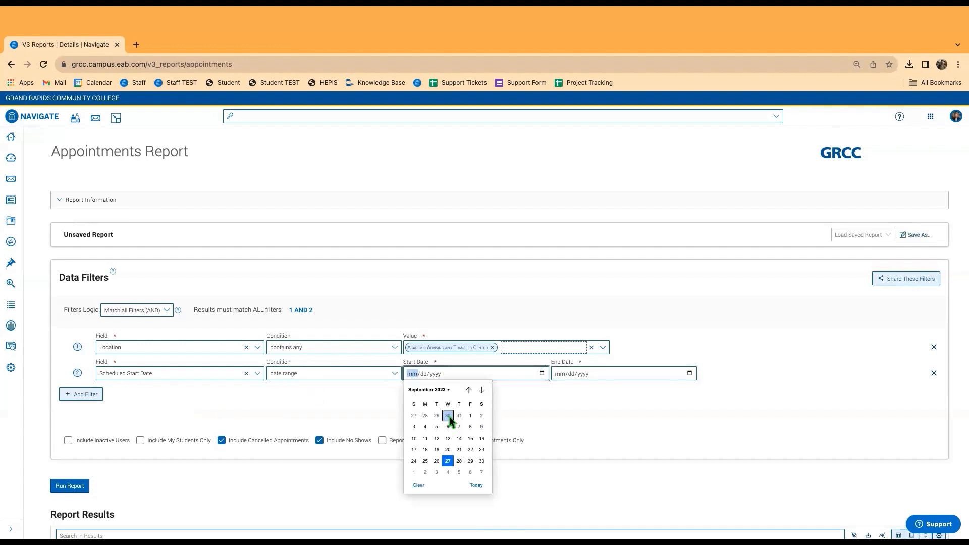
click(470, 415)
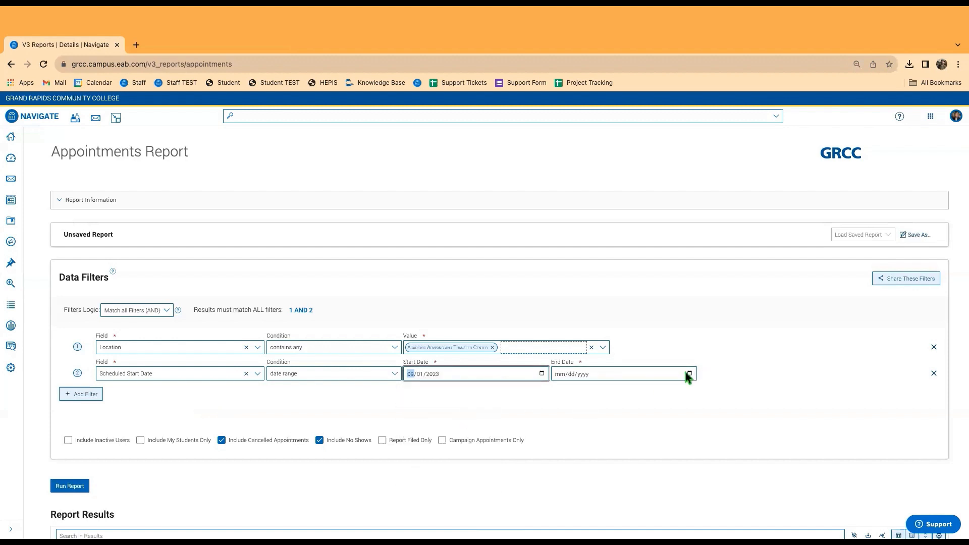
click(689, 374)
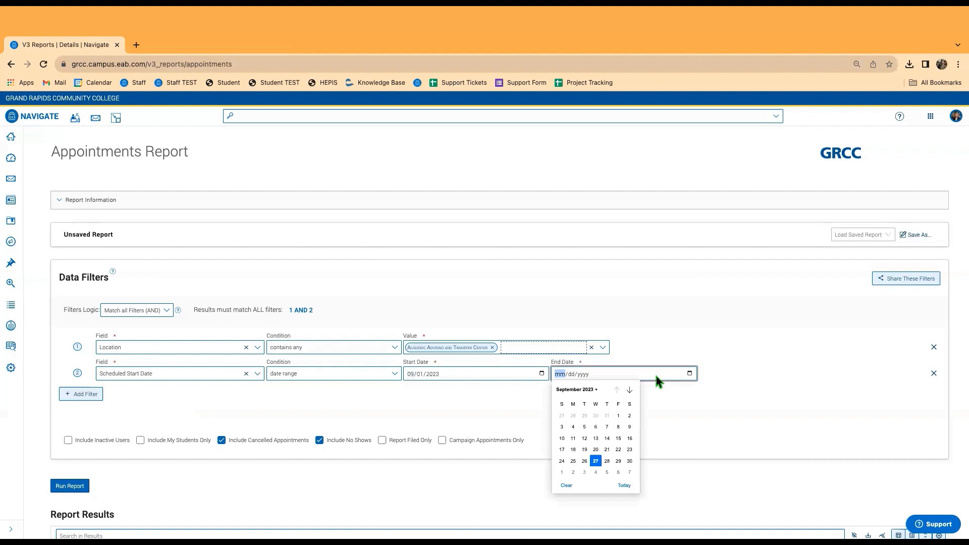
click(630, 462)
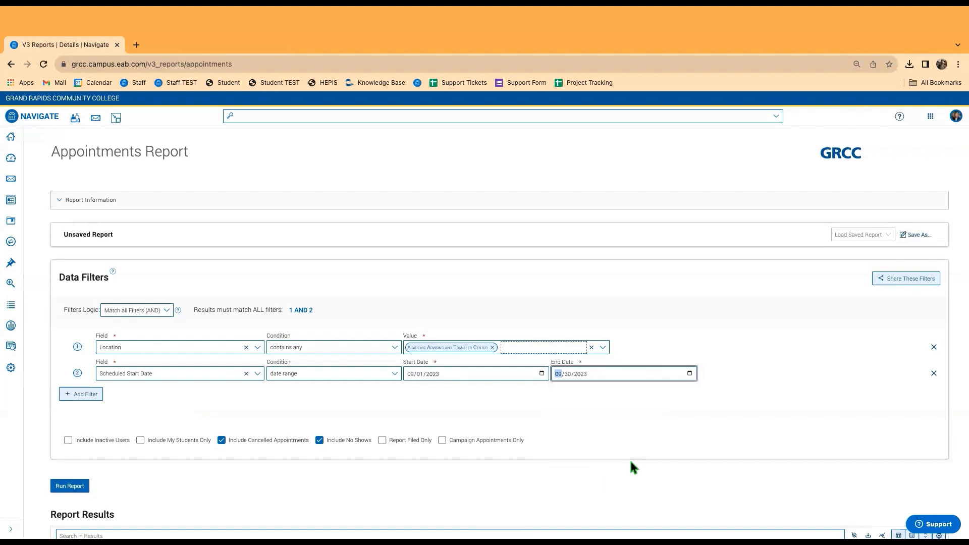
click(690, 374)
click(596, 461)
click(71, 485)
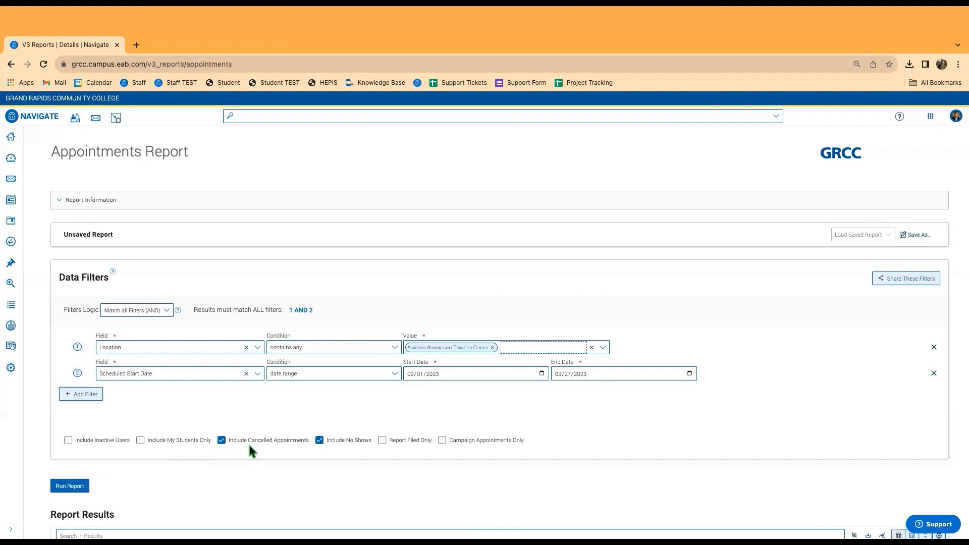
Uncheck Include No Shows and rerun the report, which returns 889 results.
scroll(40, 329, down, 4)
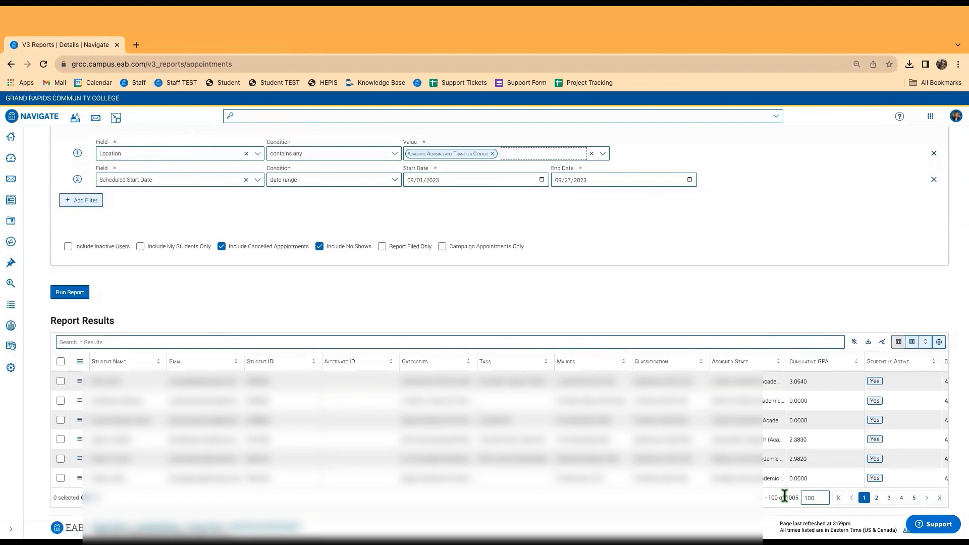
scroll(535, 433, up, 4)
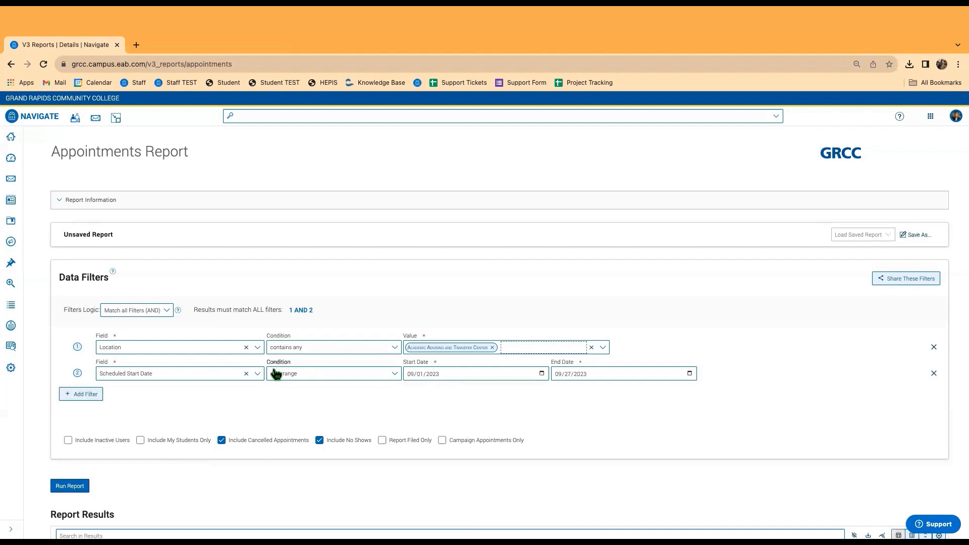
click(320, 440)
click(71, 487)
scroll(33, 365, down, 1)
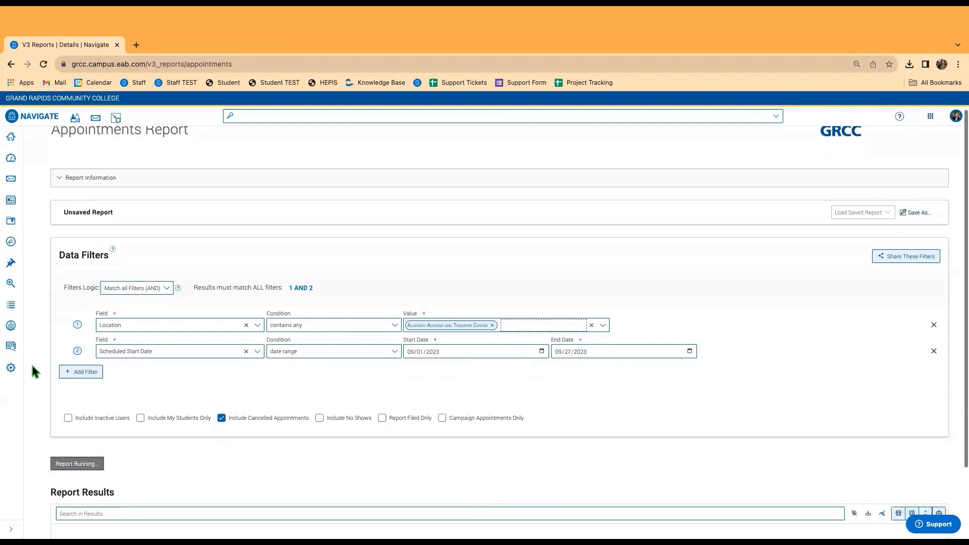
scroll(33, 368, down, 4)
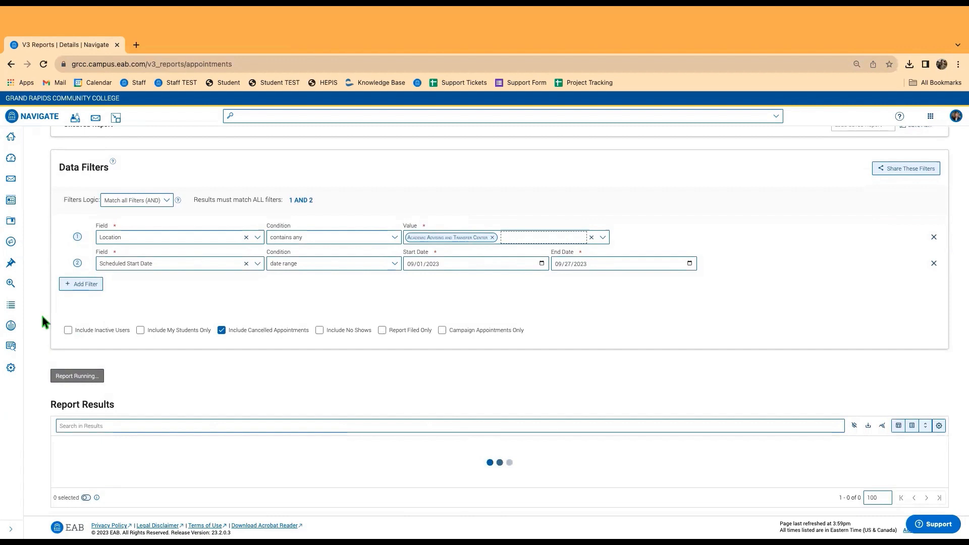
scroll(850, 486, down, 2)
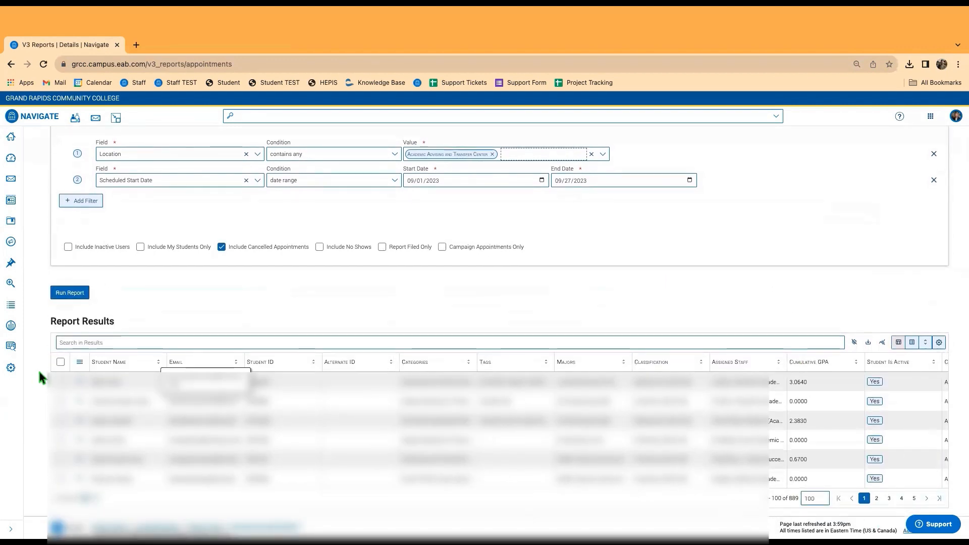
scroll(41, 378, up, 5)
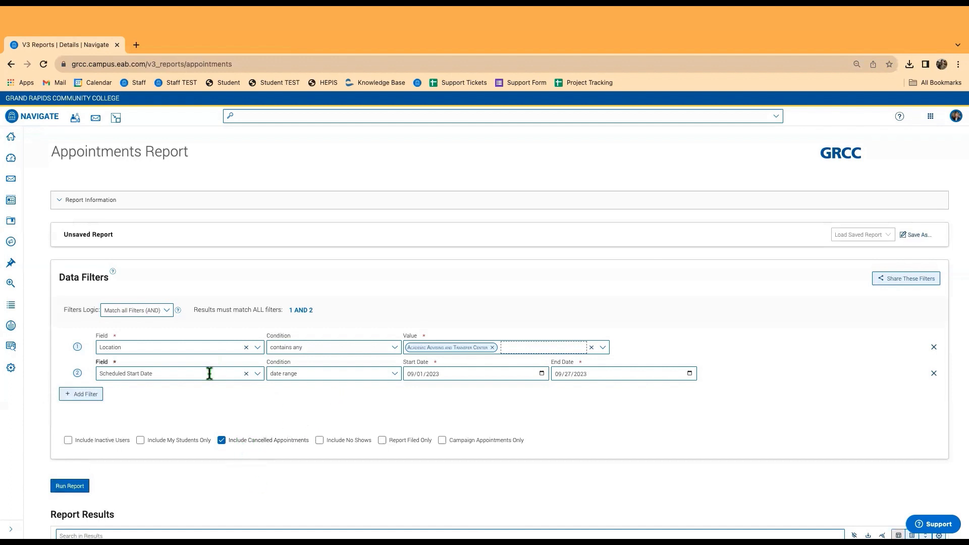
Add a third filter and set its field to Categories.
click(83, 395)
click(168, 403)
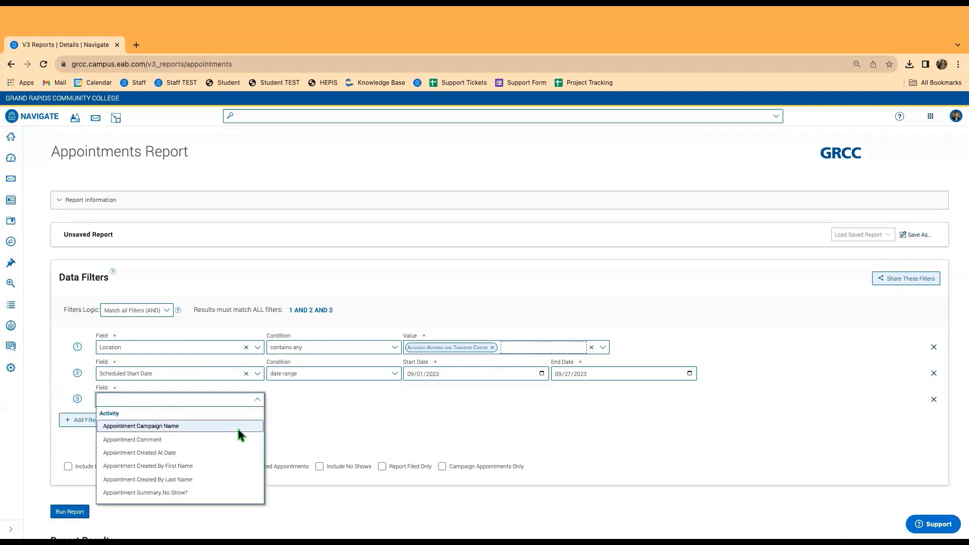
text(category)
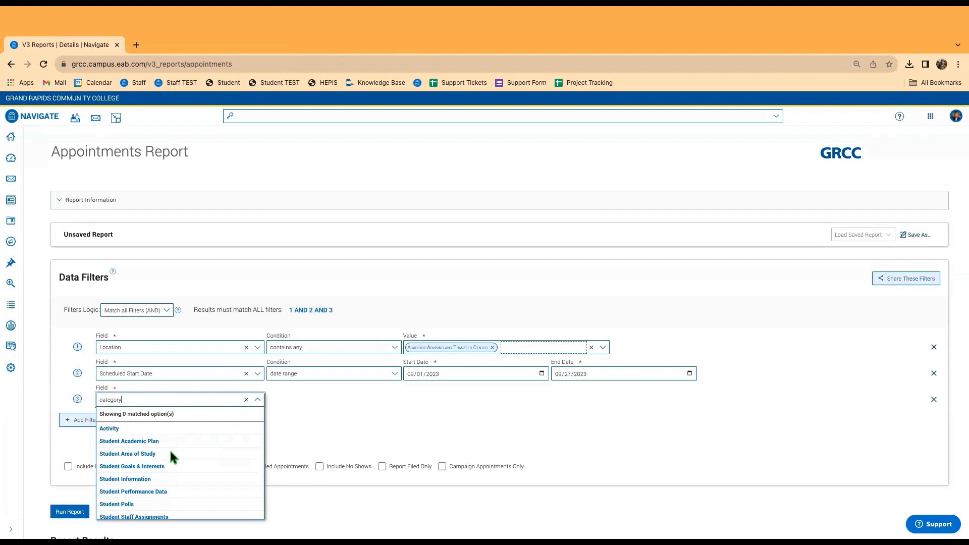
scroll(170, 452, down, 5)
scroll(153, 400, up, 5)
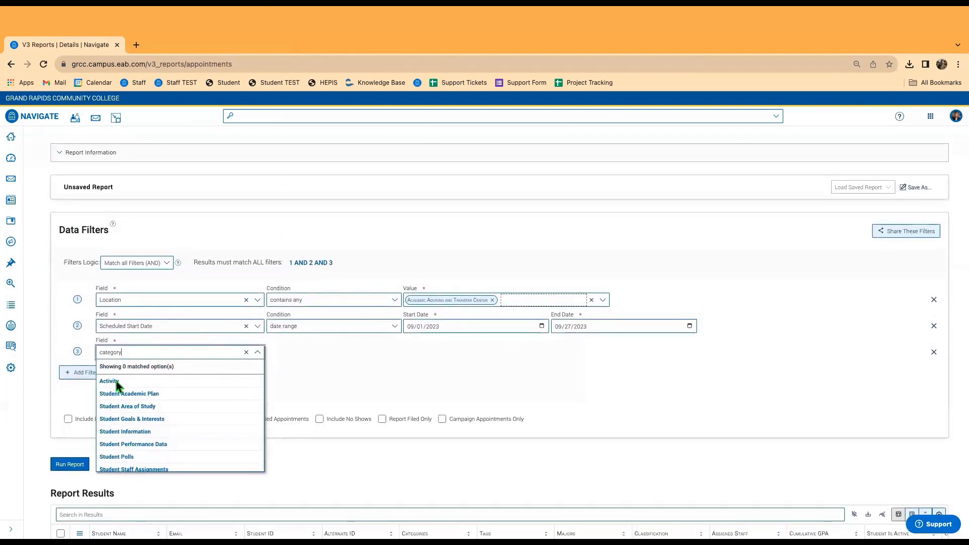
drag(143, 352, 77, 352)
text(cat)
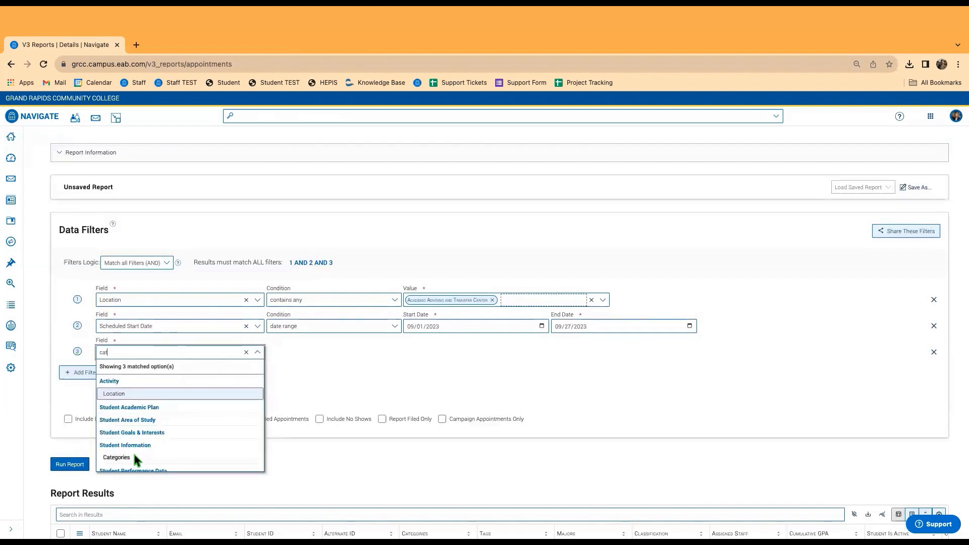
click(134, 455)
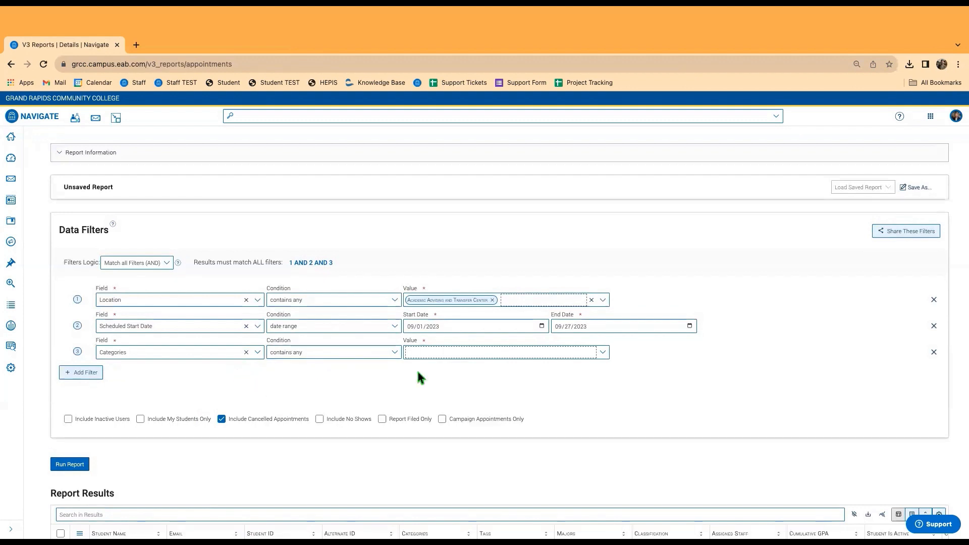
Choose Student Athletes as the category value and run the report, getting 13 results.
click(432, 351)
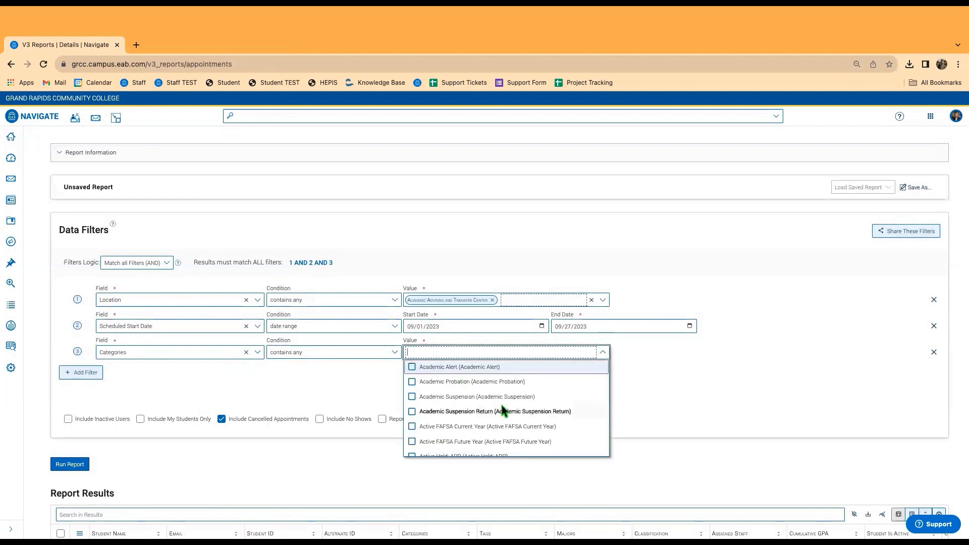
text(ath)
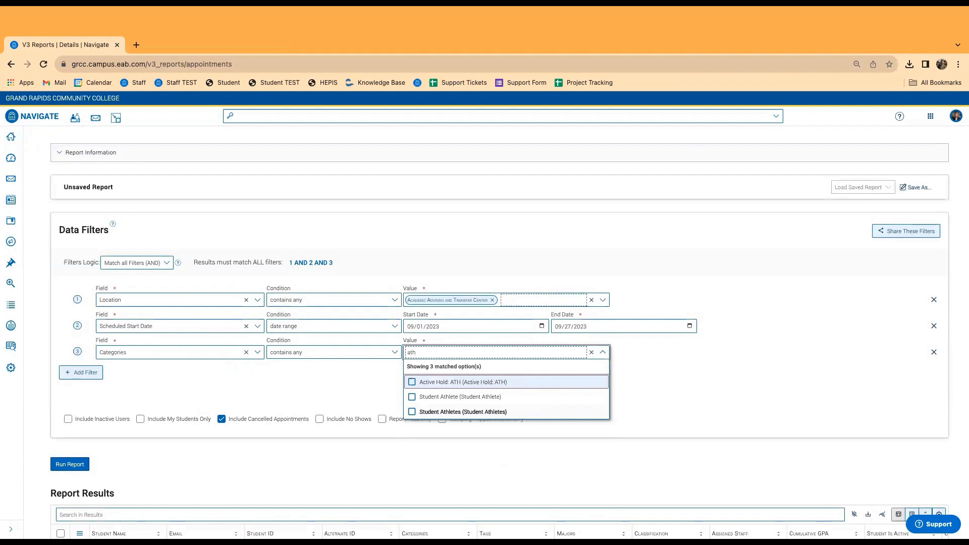
click(478, 399)
click(337, 377)
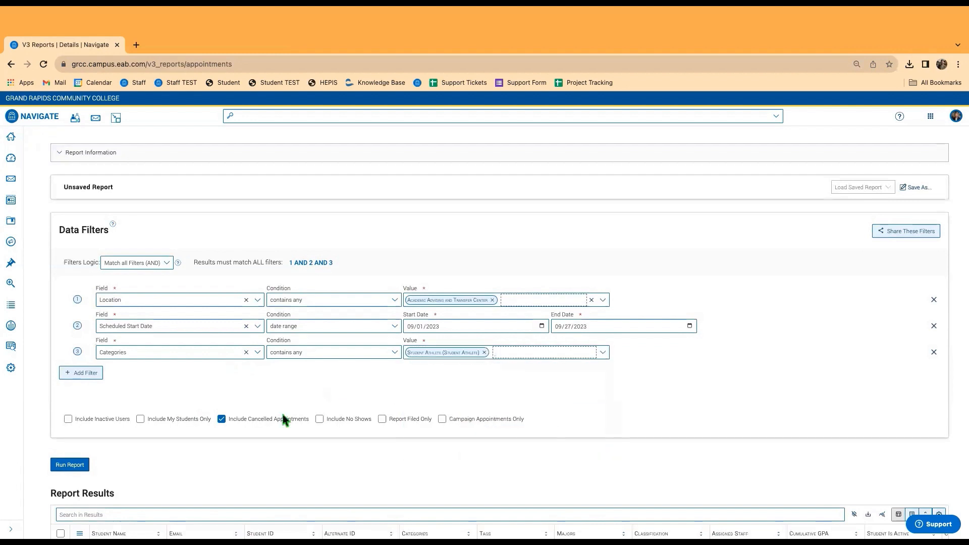
click(70, 464)
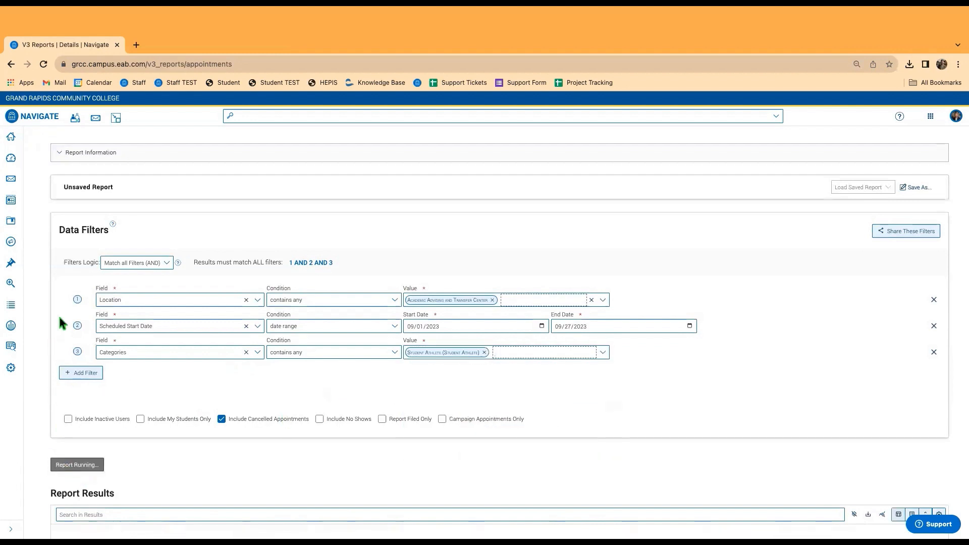
scroll(47, 295, down, 3)
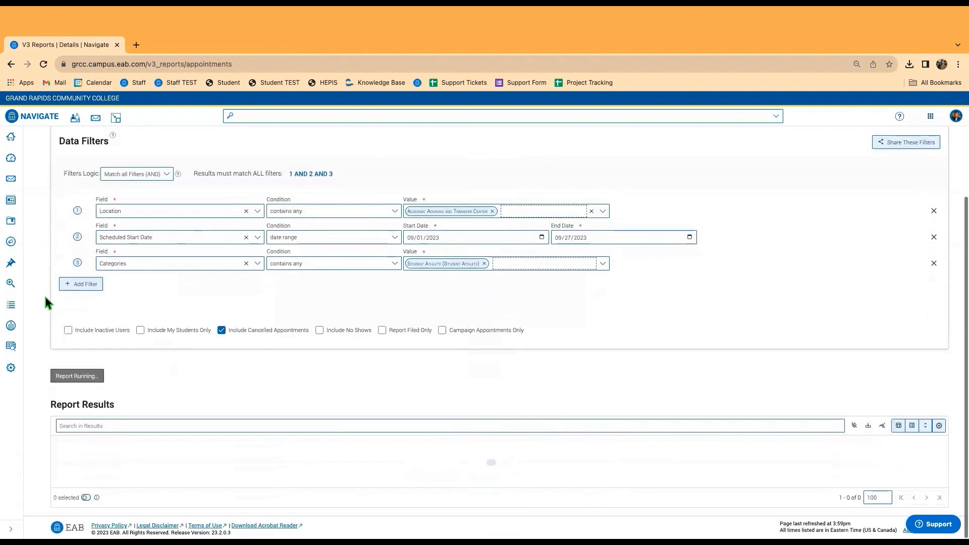
scroll(47, 296, up, 1)
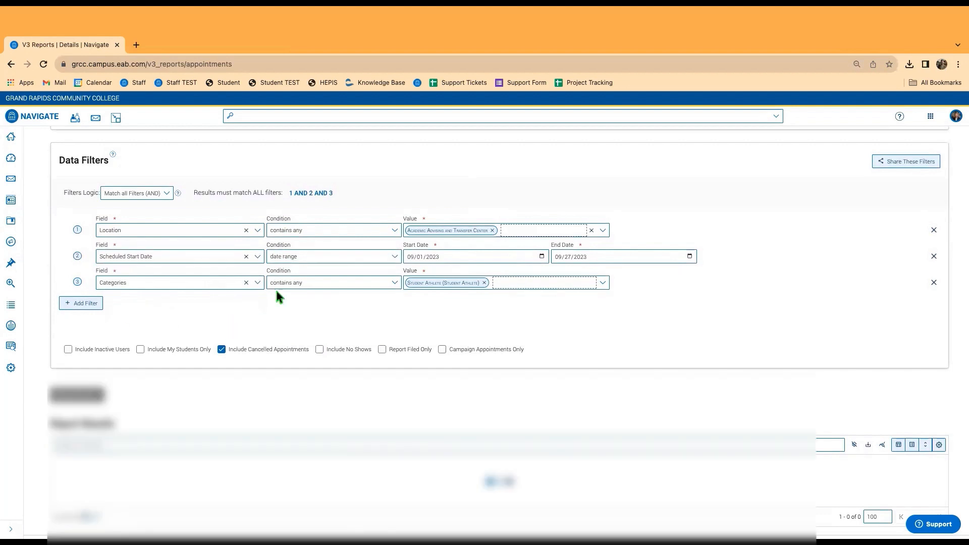
scroll(467, 372, down, 3)
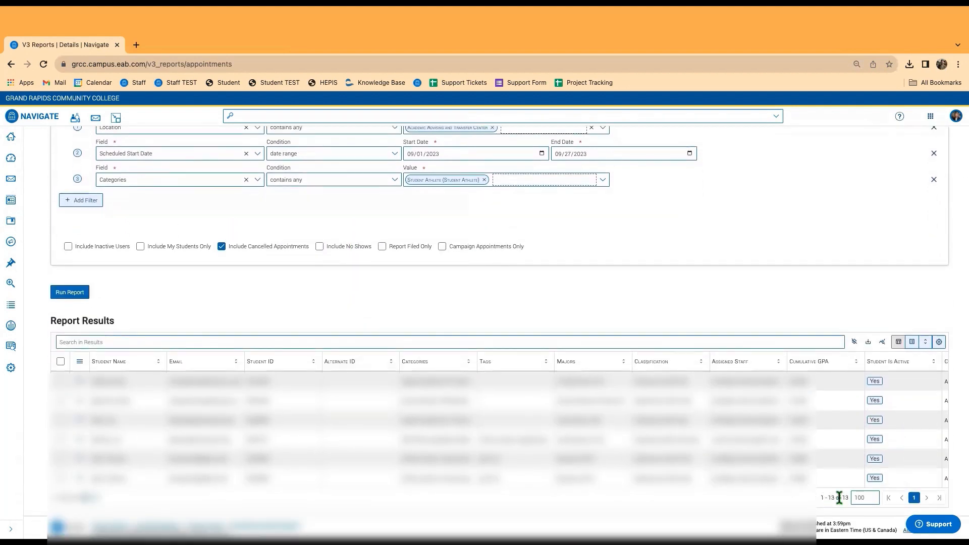
scroll(248, 390, up, 6)
Add a fourth filter row using the Major field, keeping 'contains any', and list the majors.
click(81, 396)
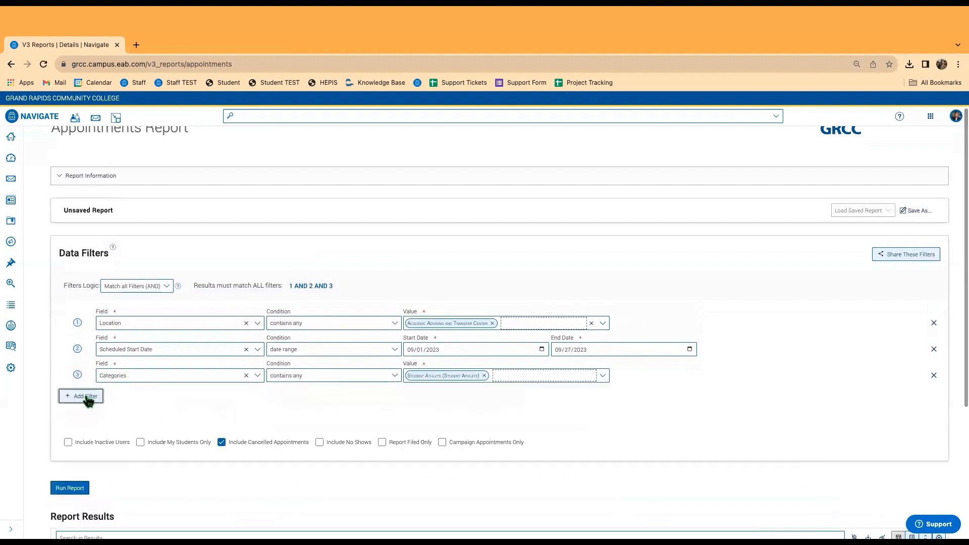
click(156, 403)
scroll(163, 444, down, 3)
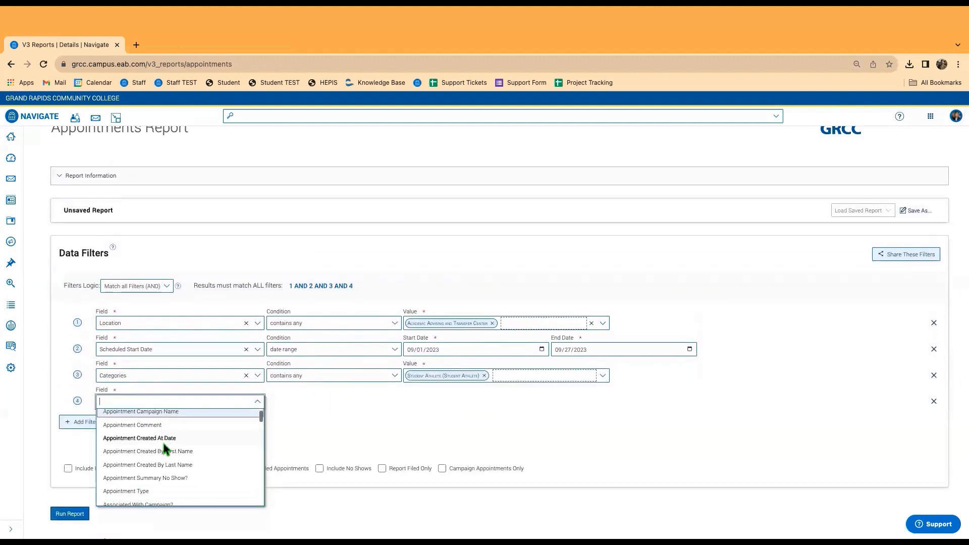
scroll(141, 459, down, 2)
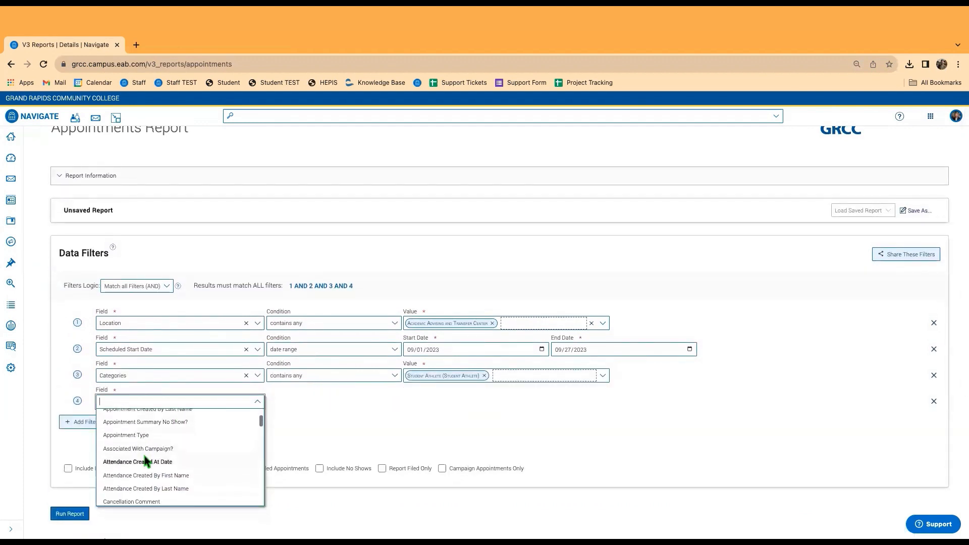
scroll(147, 458, down, 5)
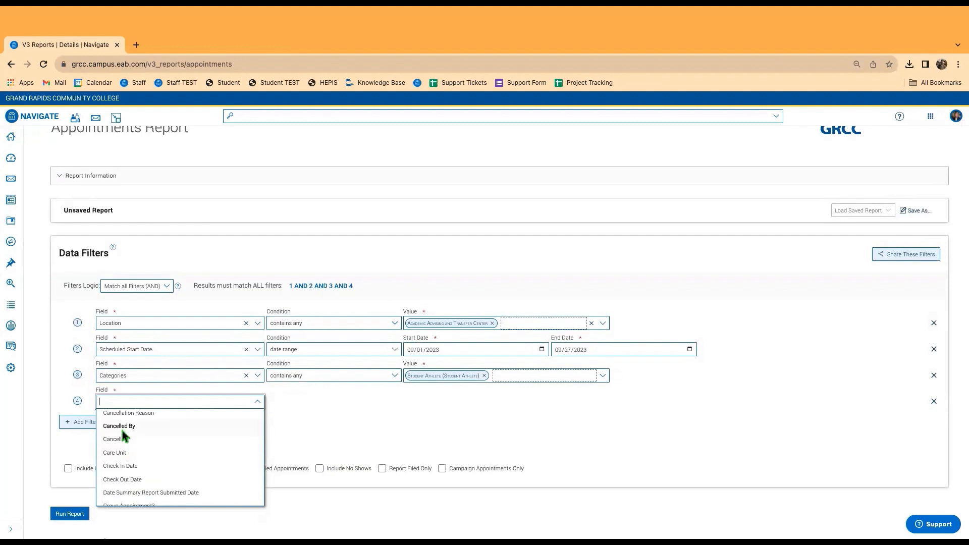
scroll(137, 447, down, 5)
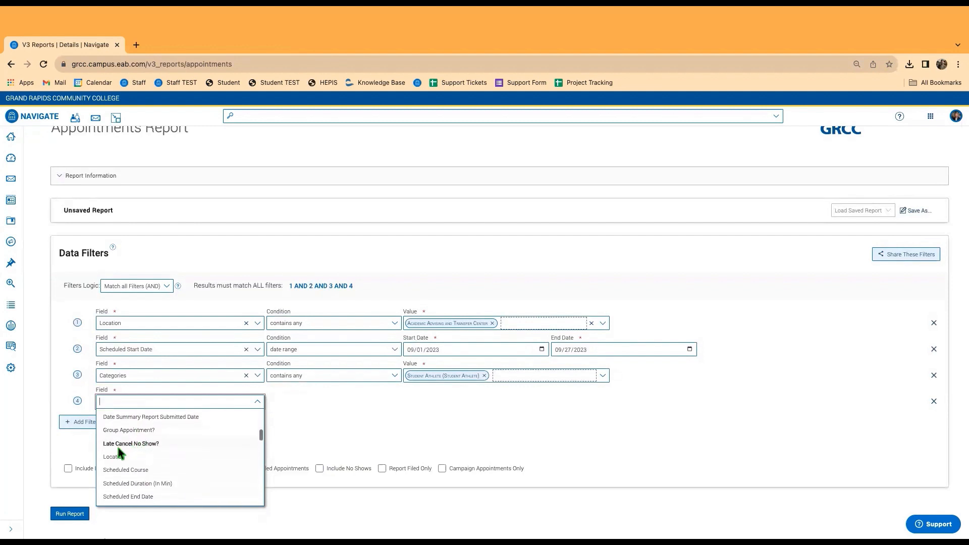
scroll(135, 448, down, 4)
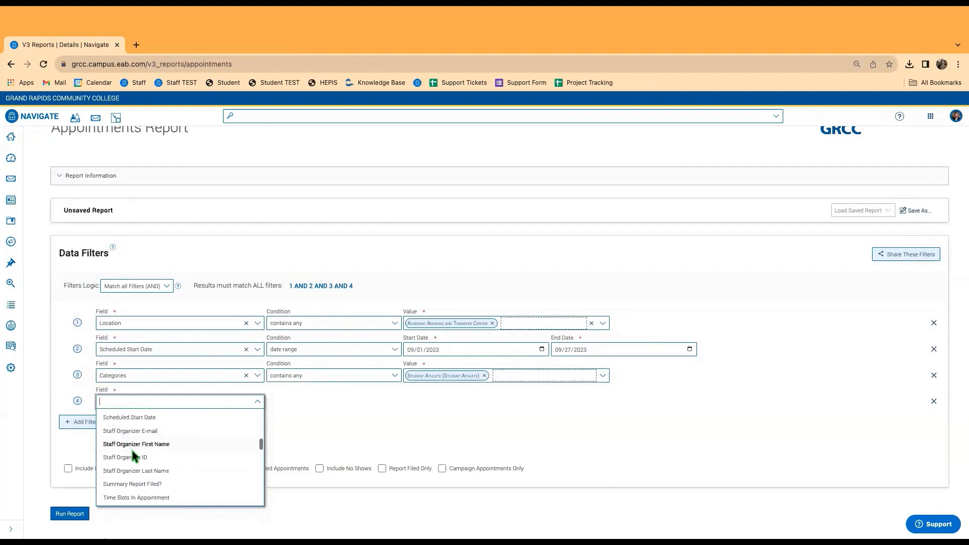
scroll(139, 460, down, 5)
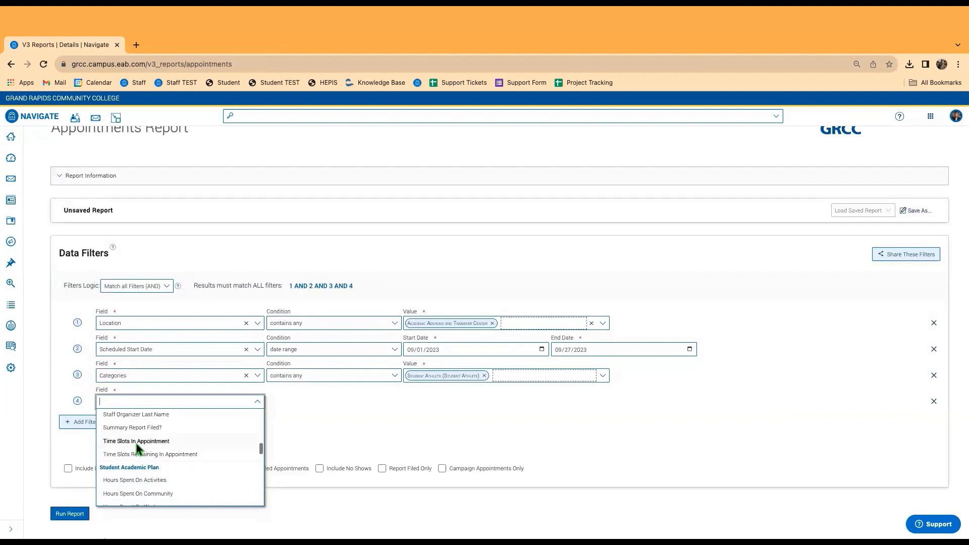
scroll(140, 455, down, 5)
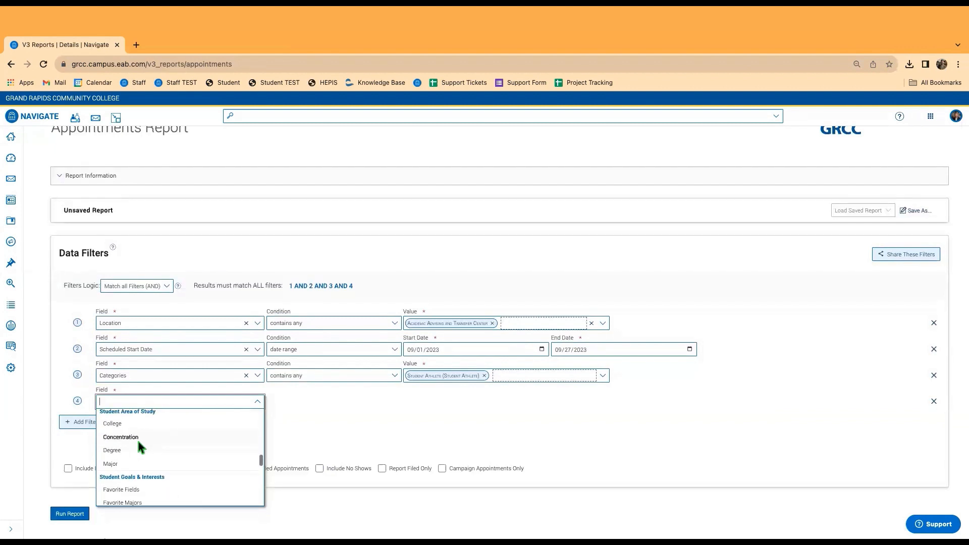
scroll(134, 456, up, 2)
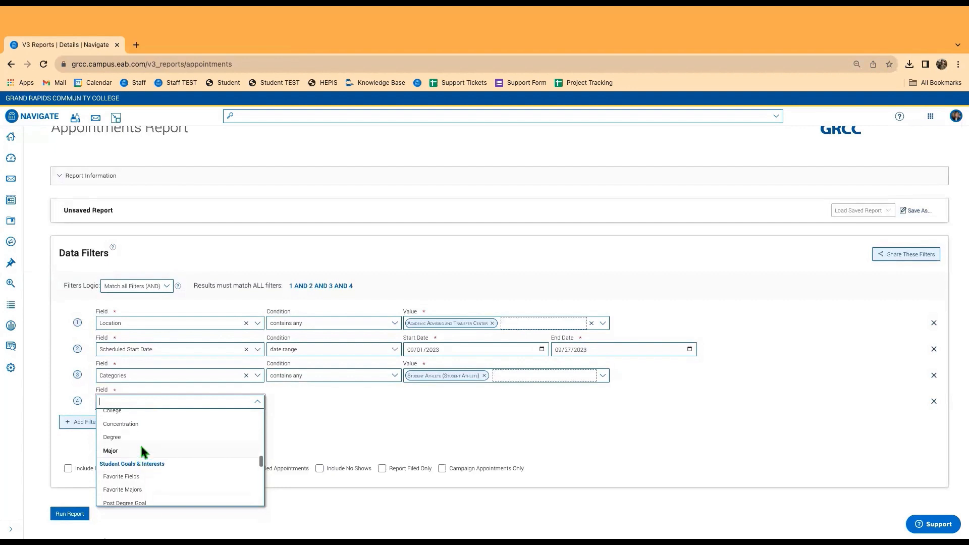
click(116, 457)
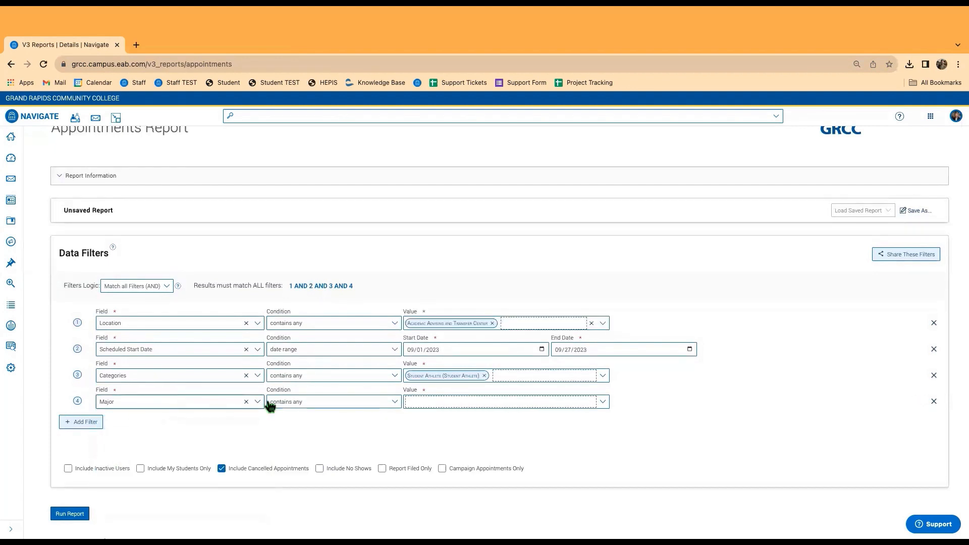
click(315, 402)
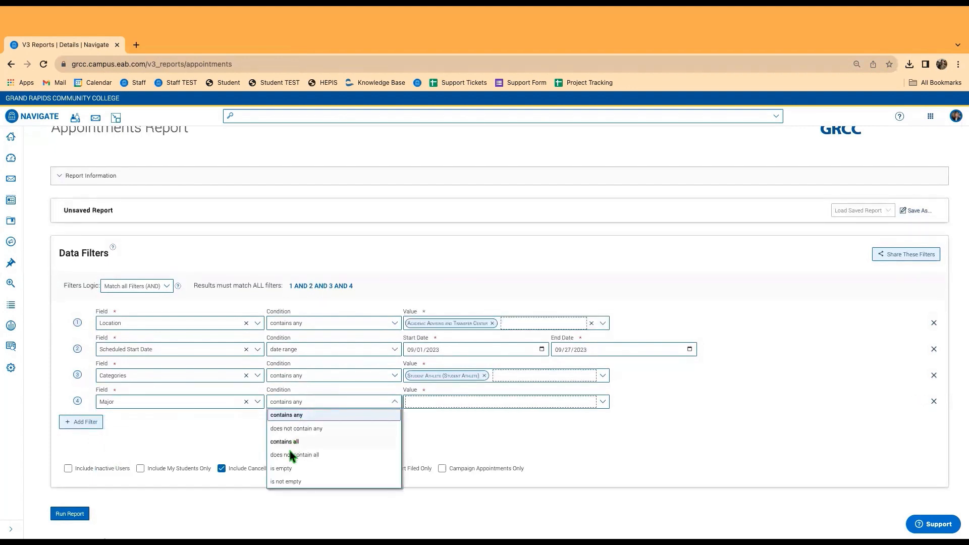
click(459, 402)
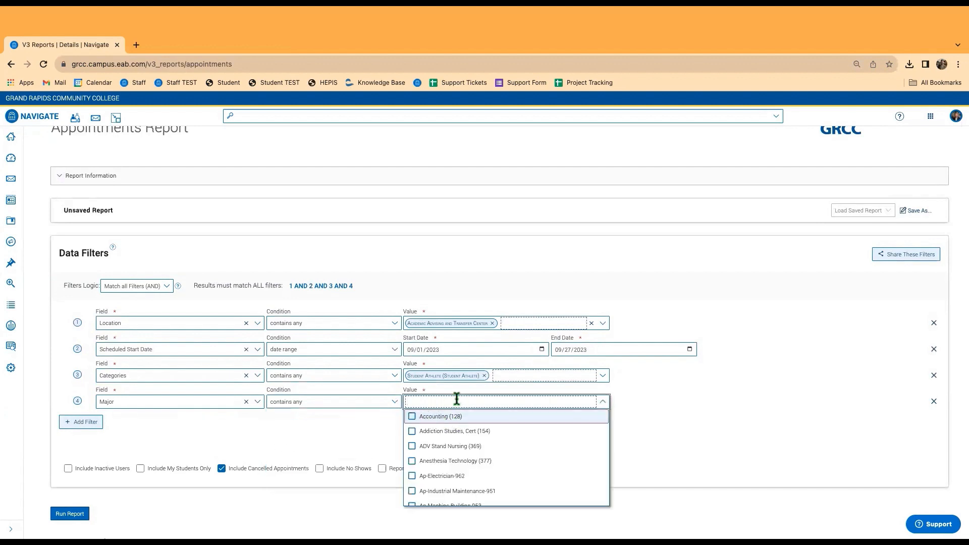
Dismiss the majors list without choosing any and delete the Major filter row.
click(372, 442)
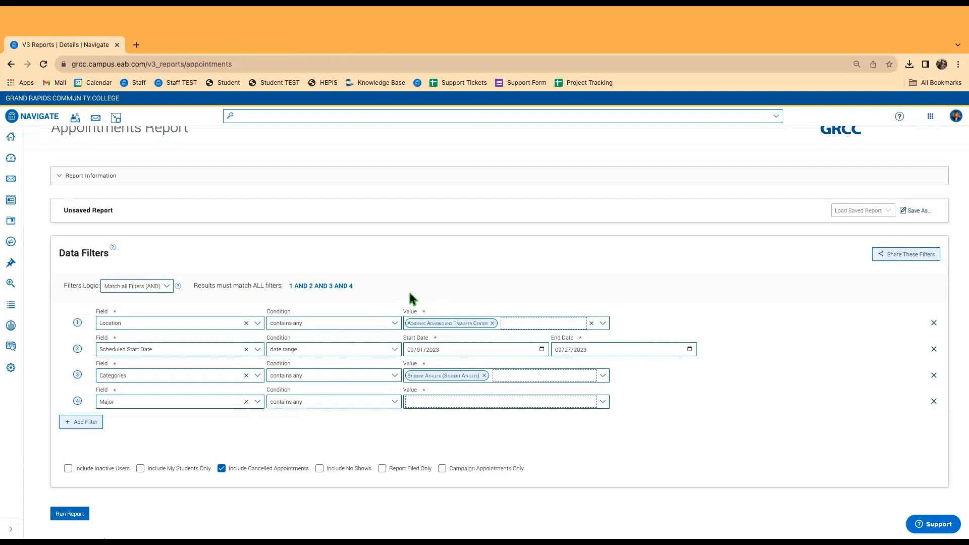
scroll(286, 426, down, 1)
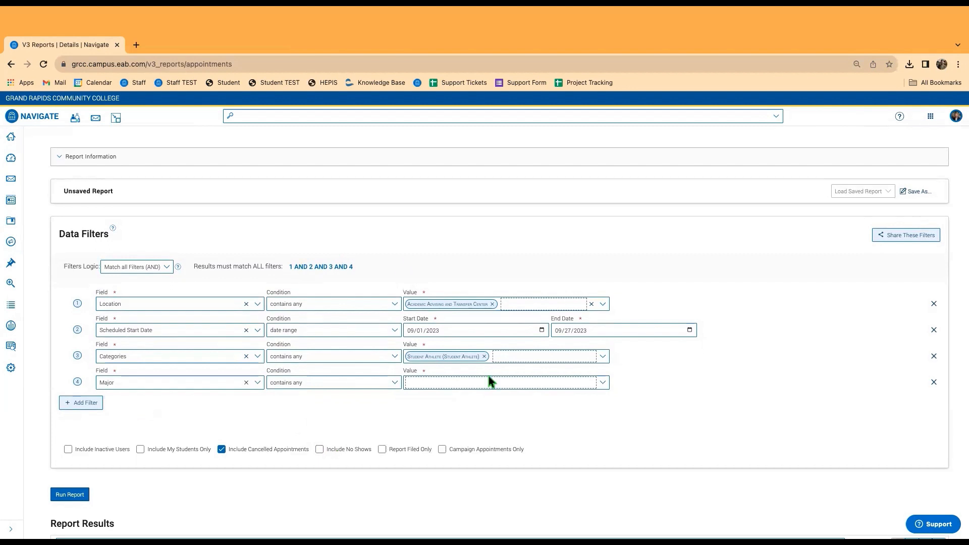
click(143, 382)
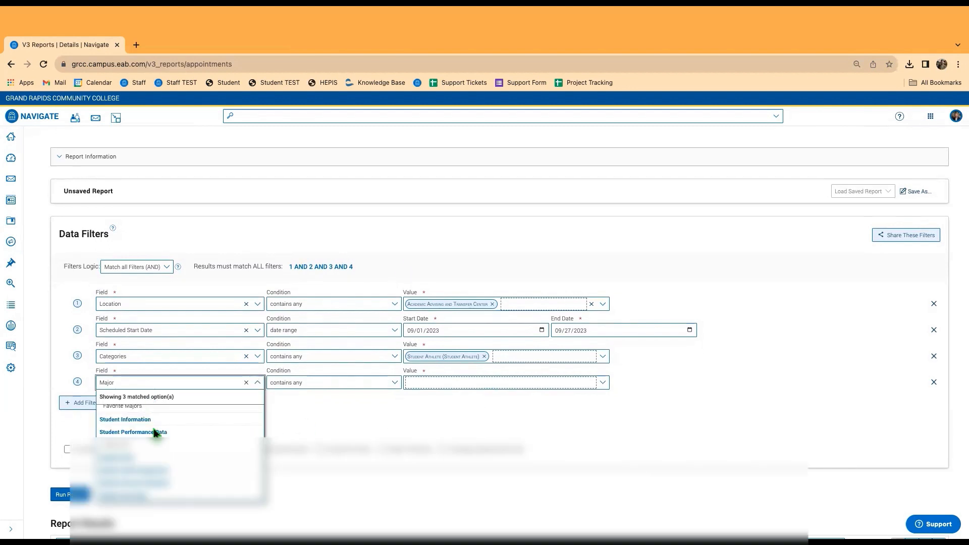
scroll(154, 428, down, 5)
click(363, 320)
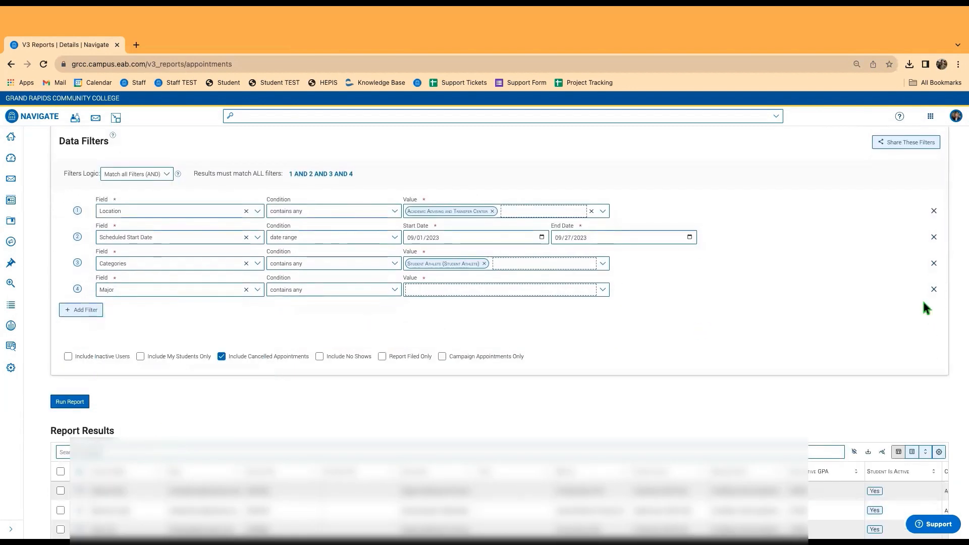
click(934, 289)
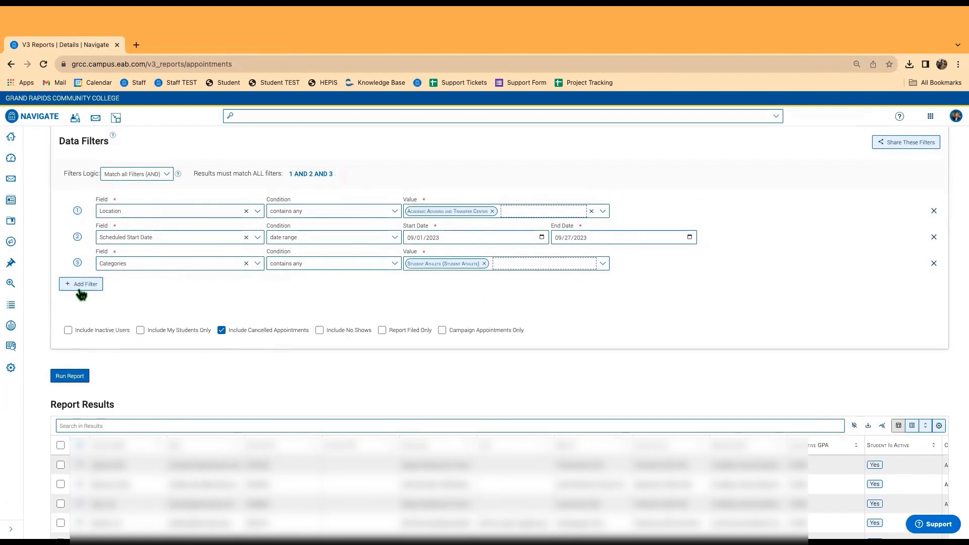
Add a new empty fourth filter and search its fields for 'org'.
click(79, 286)
click(154, 289)
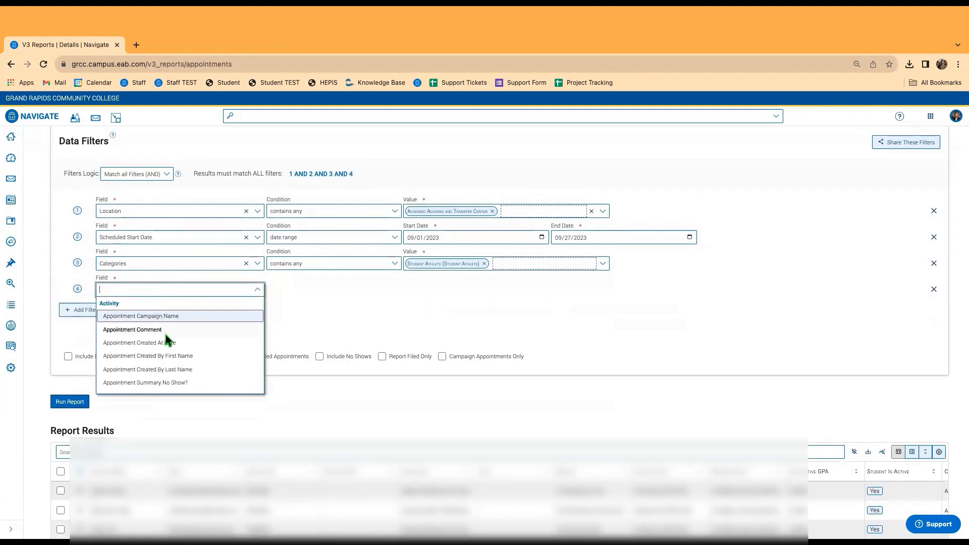
text(org)
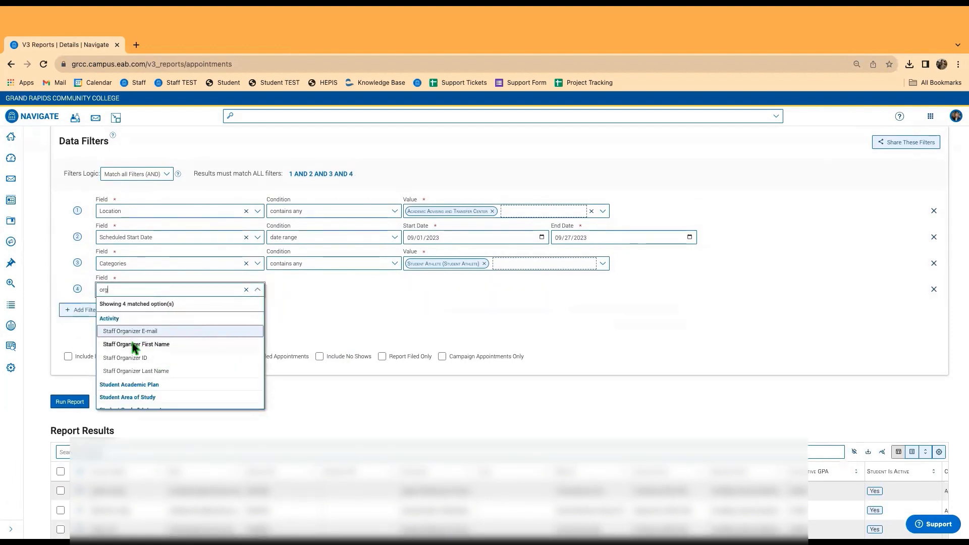
Match filter 4 on the staff organizer's last name and add an empty Appointment Type filter.
click(135, 371)
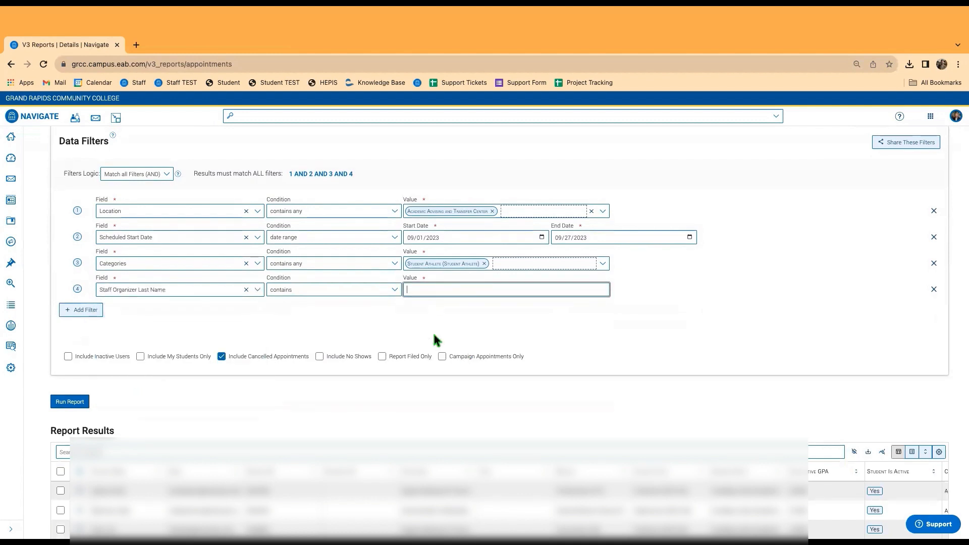
text(Steffens)
click(81, 310)
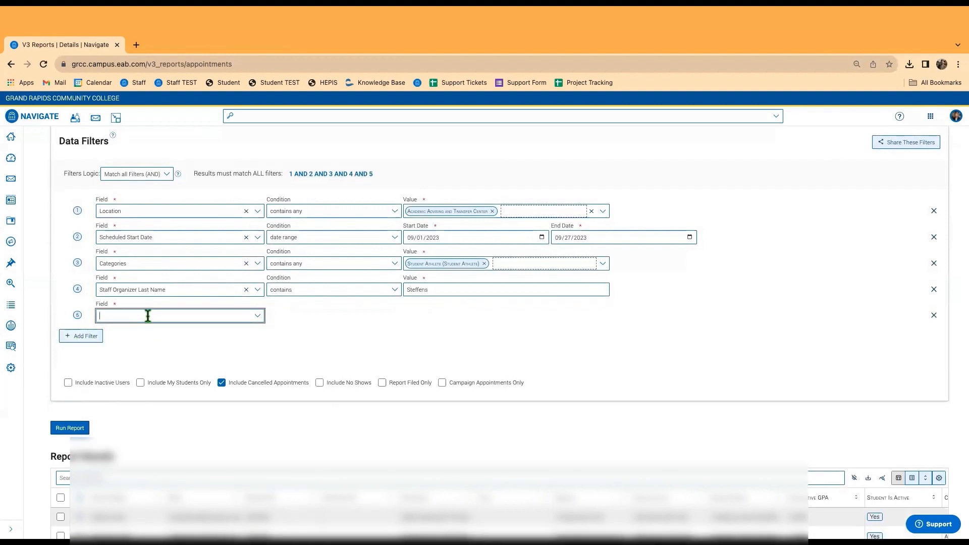
click(147, 315)
scroll(153, 384, down, 2)
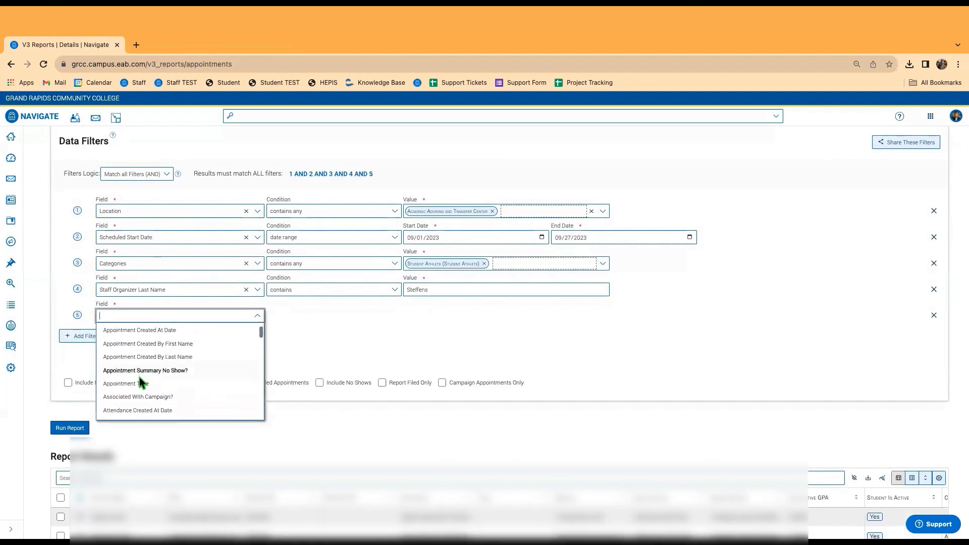
click(140, 385)
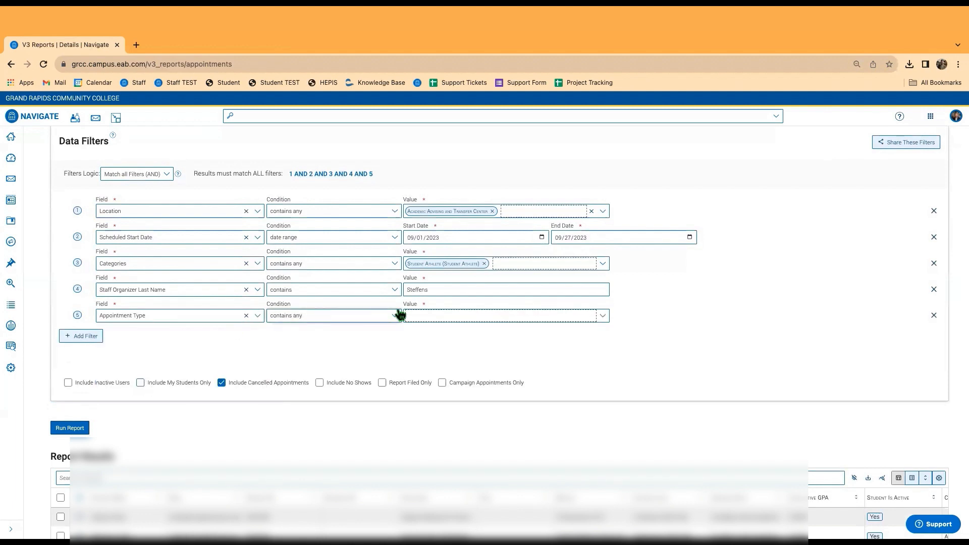
click(435, 315)
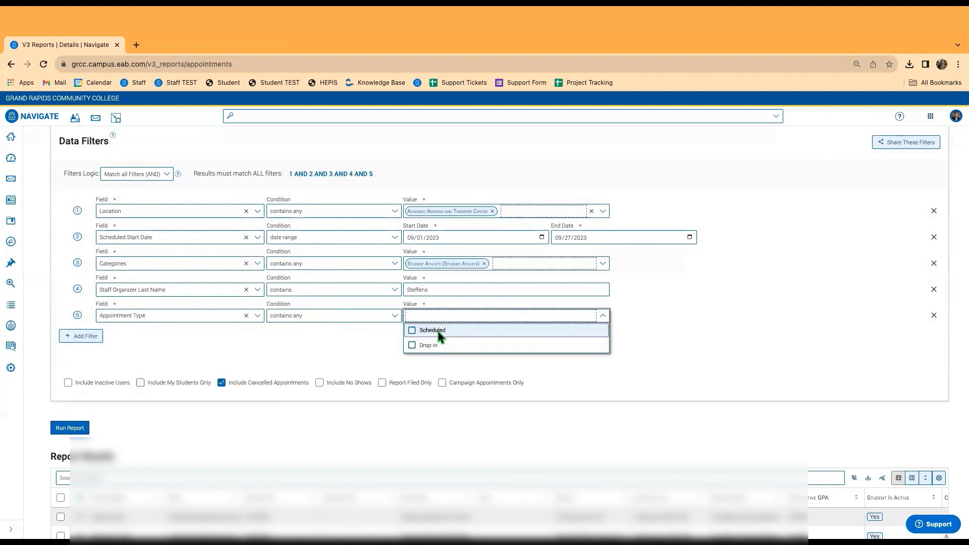
click(321, 341)
Add a sixth filter on Scheduled Meeting Type, found by searching 'mee', and list its values.
click(81, 336)
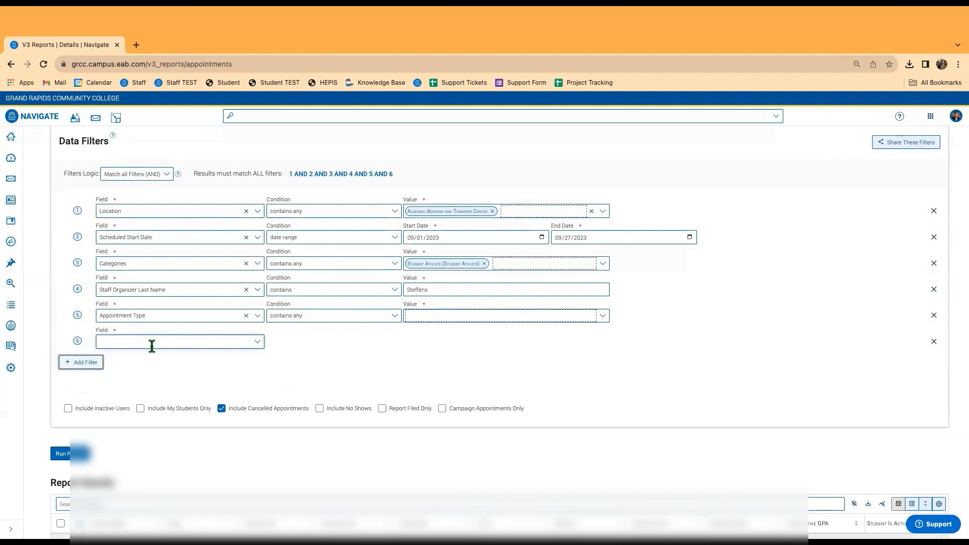
click(152, 343)
scroll(160, 381, down, 6)
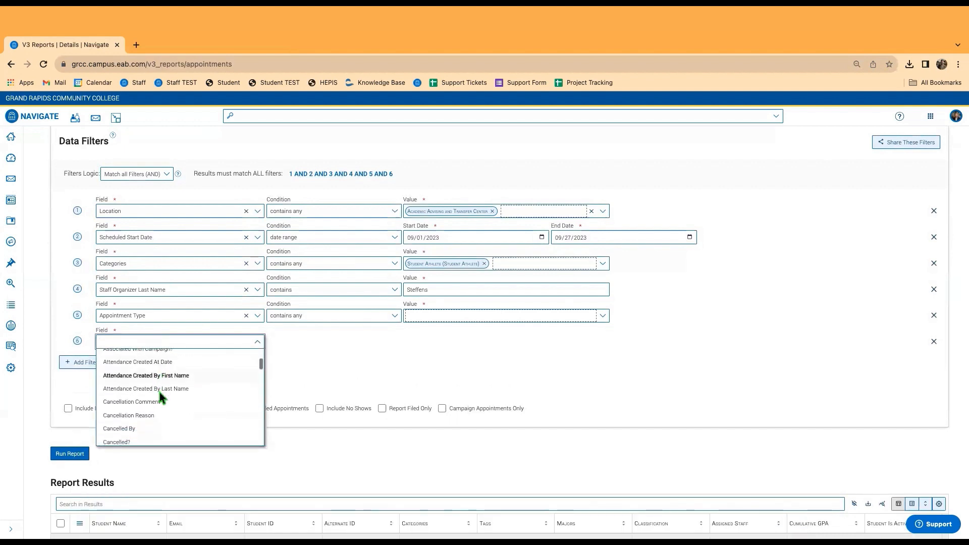
text(mee)
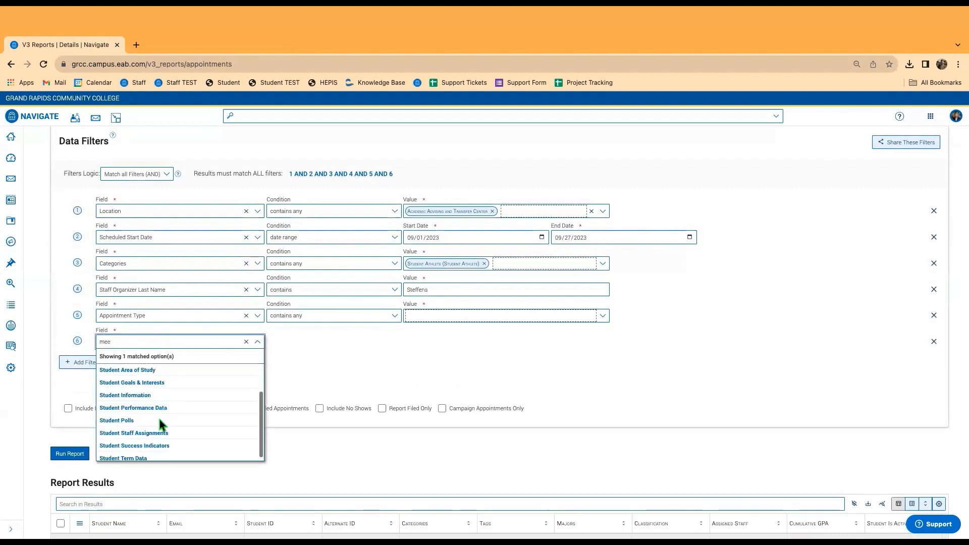
scroll(152, 409, up, 5)
click(137, 396)
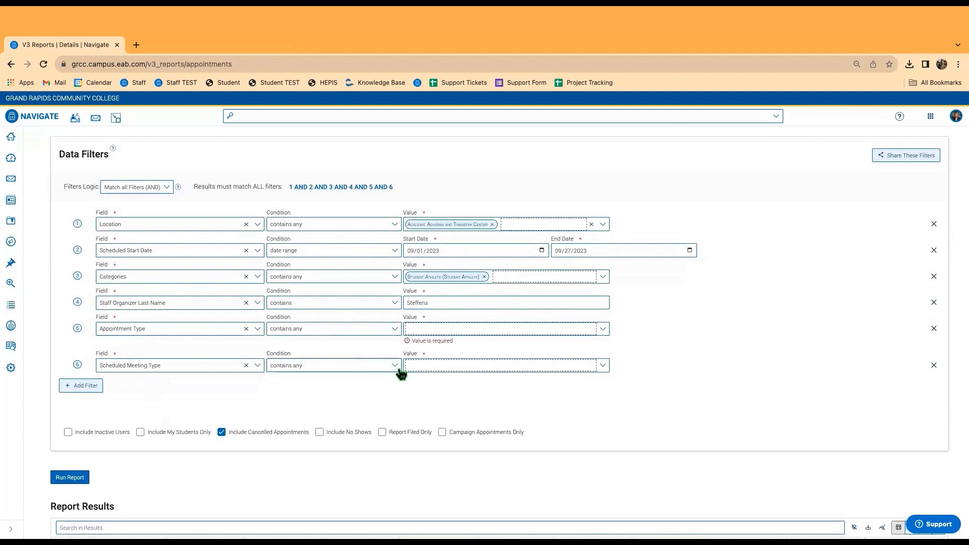
click(410, 367)
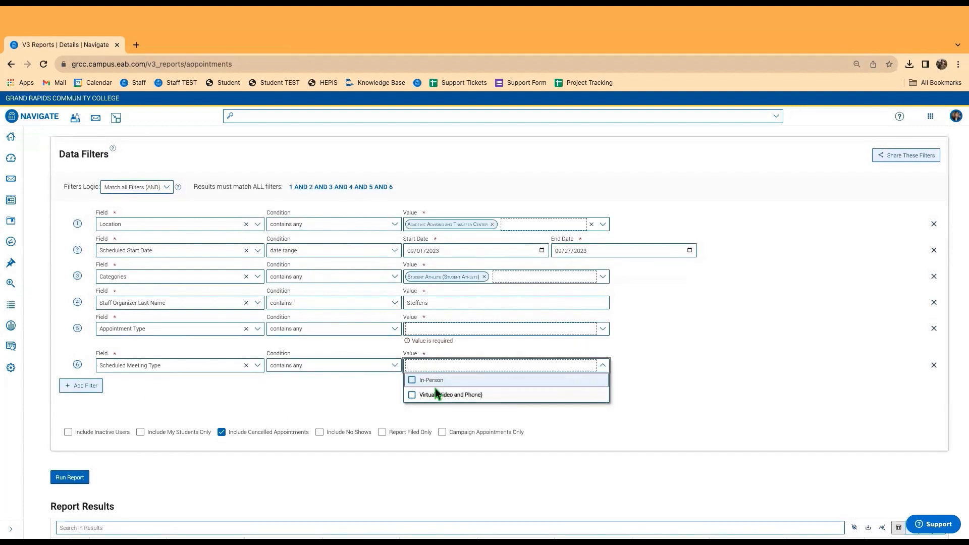
click(349, 391)
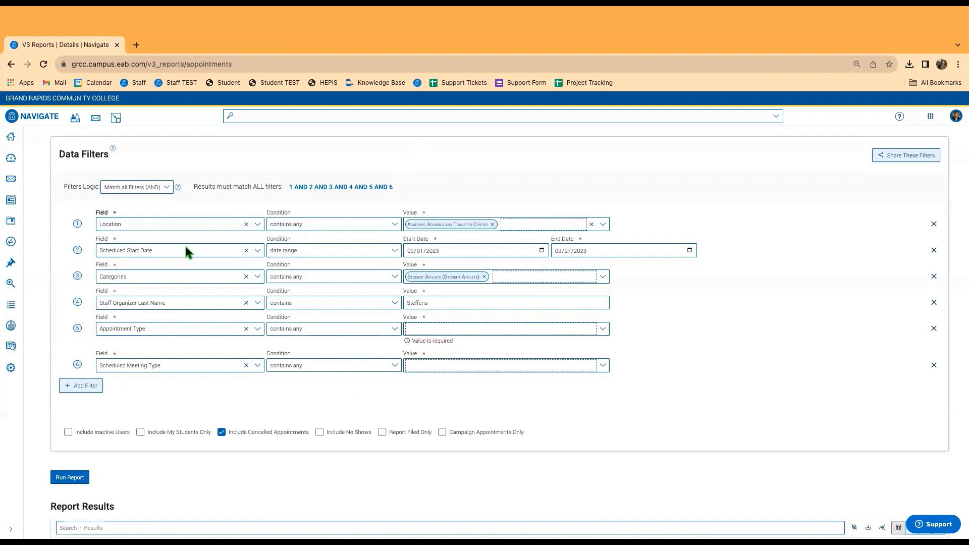
Set the Scheduled Start Date filter to 'last' 5 Days, then go back to Reports.
click(345, 256)
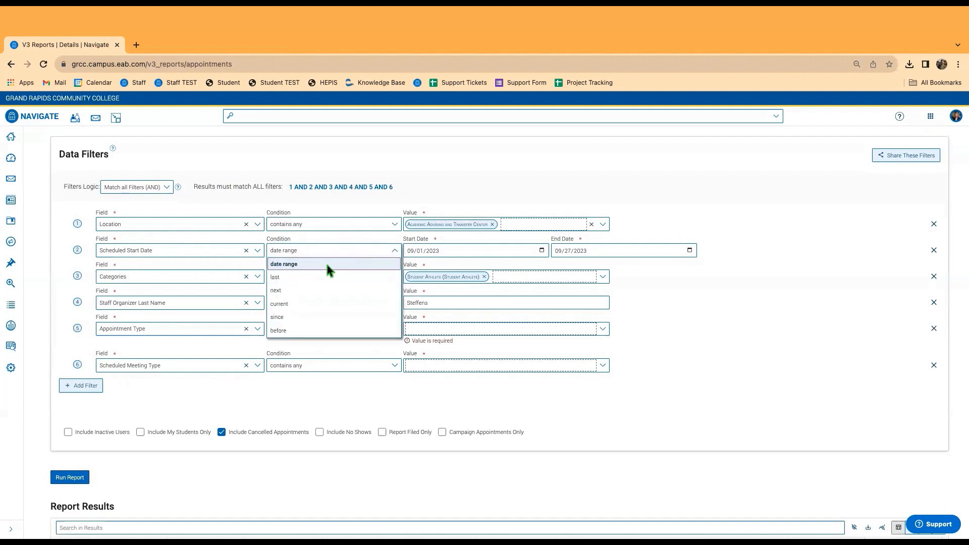
click(327, 265)
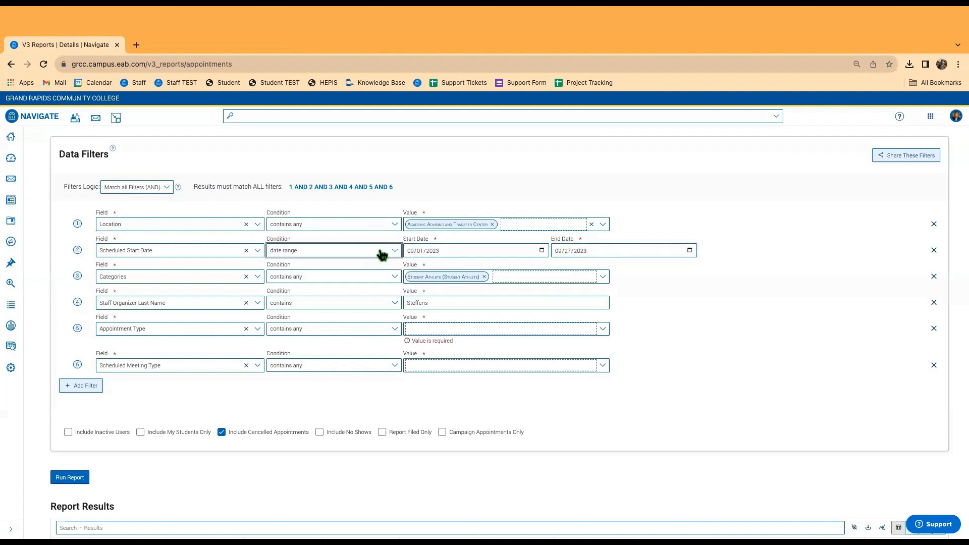
click(348, 250)
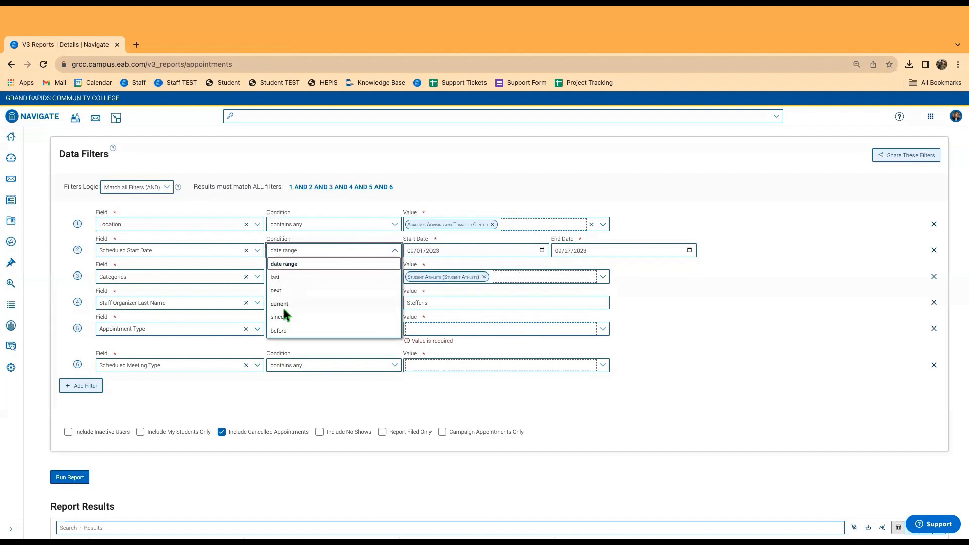
click(279, 277)
click(442, 251)
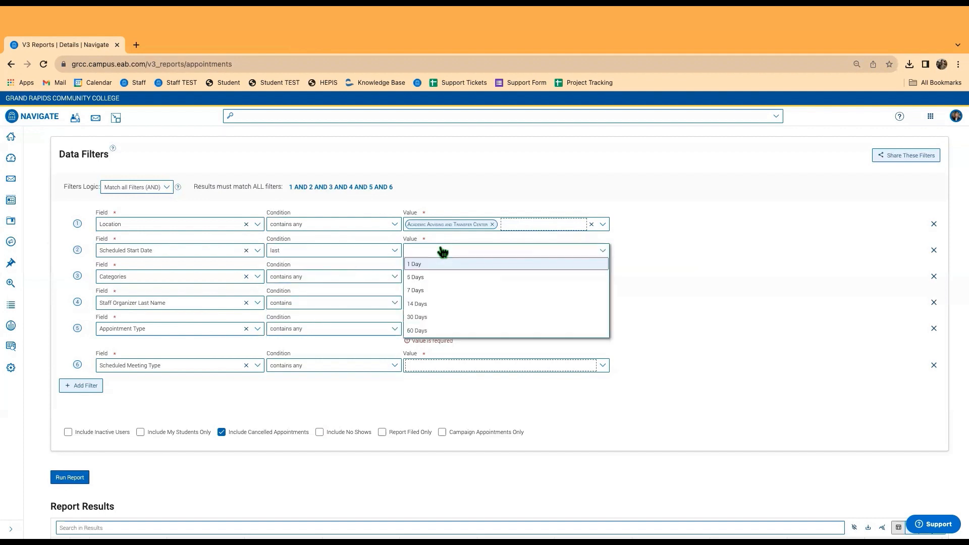
click(433, 277)
click(717, 256)
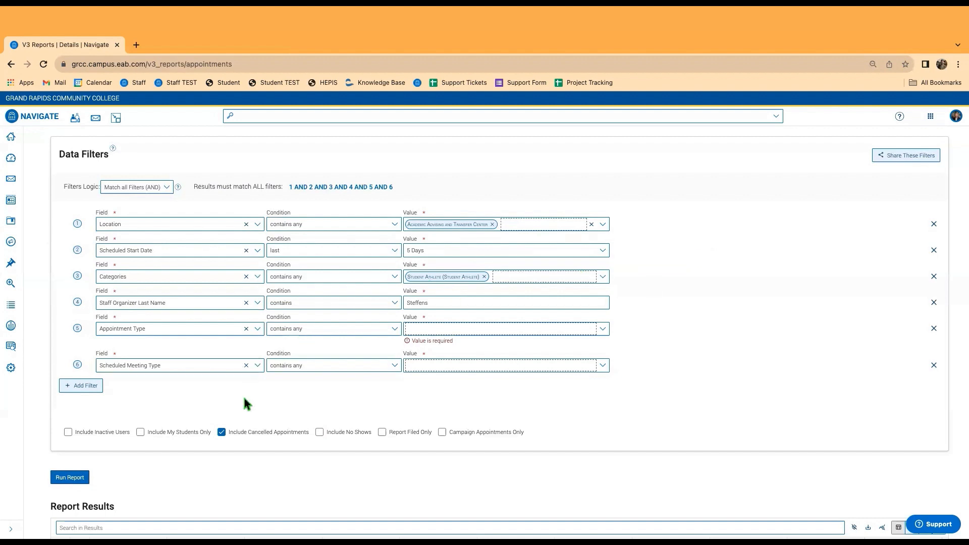
click(11, 347)
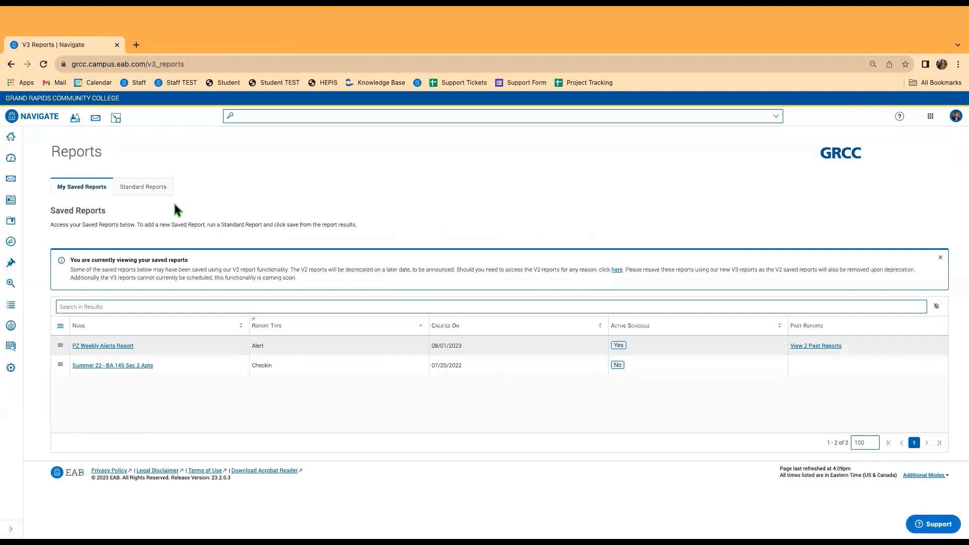
Open the Check-Ins Report from Standard Reports by searching 'check'.
click(151, 187)
click(101, 298)
text(check)
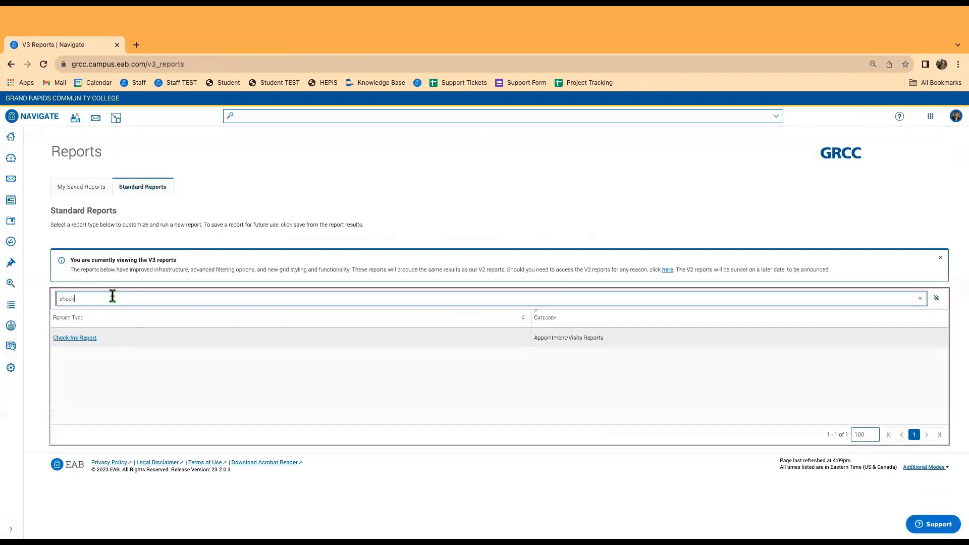
click(72, 341)
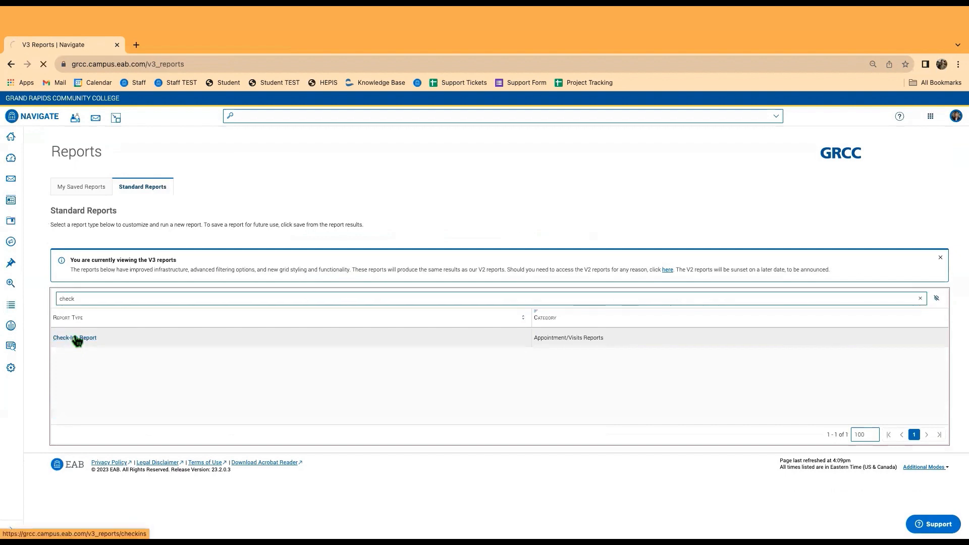
Add a Location filter limited to Mathematics Tutorial Lab only.
click(79, 342)
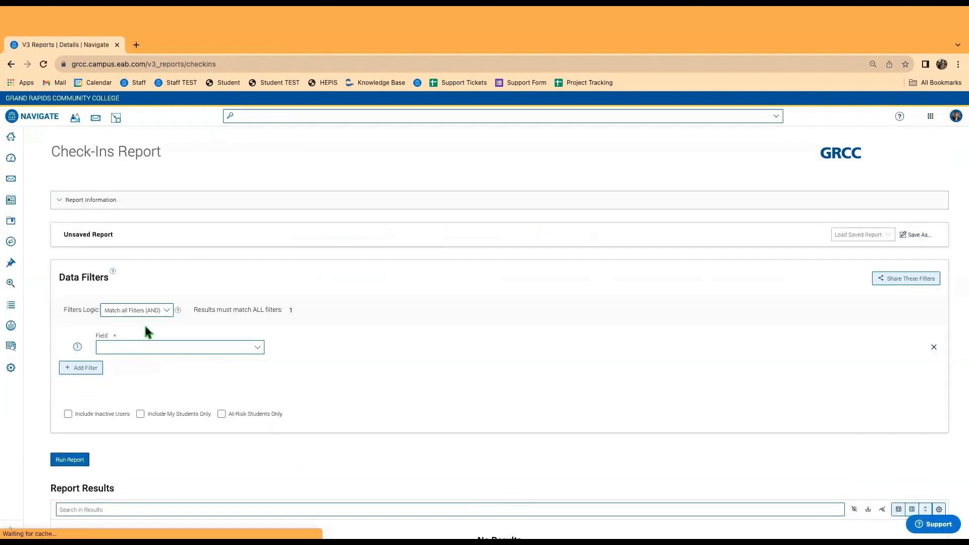
click(143, 347)
text(locat)
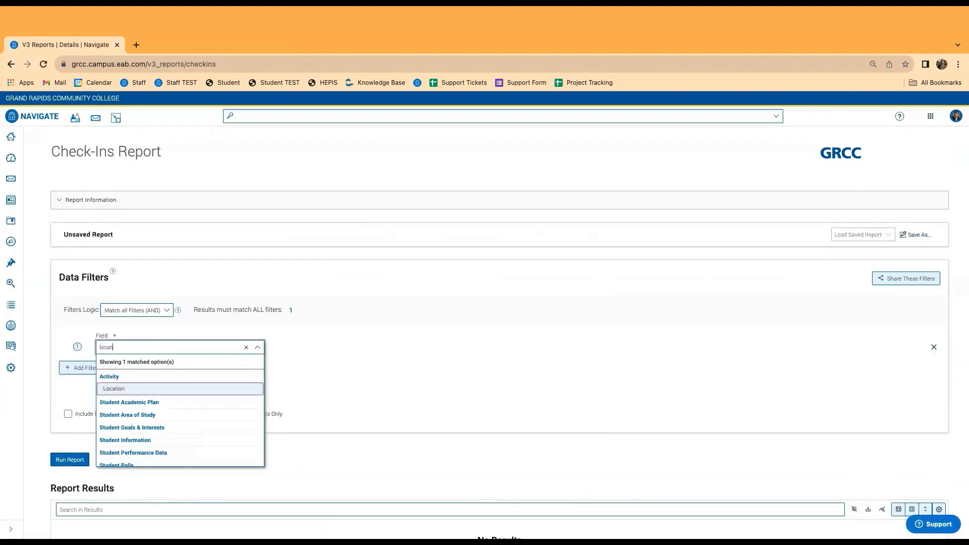
click(186, 389)
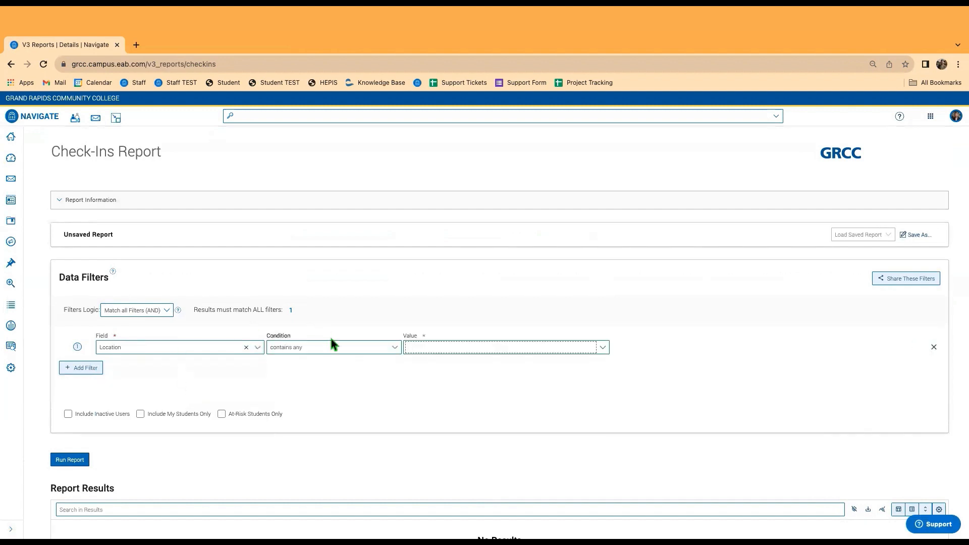
click(442, 351)
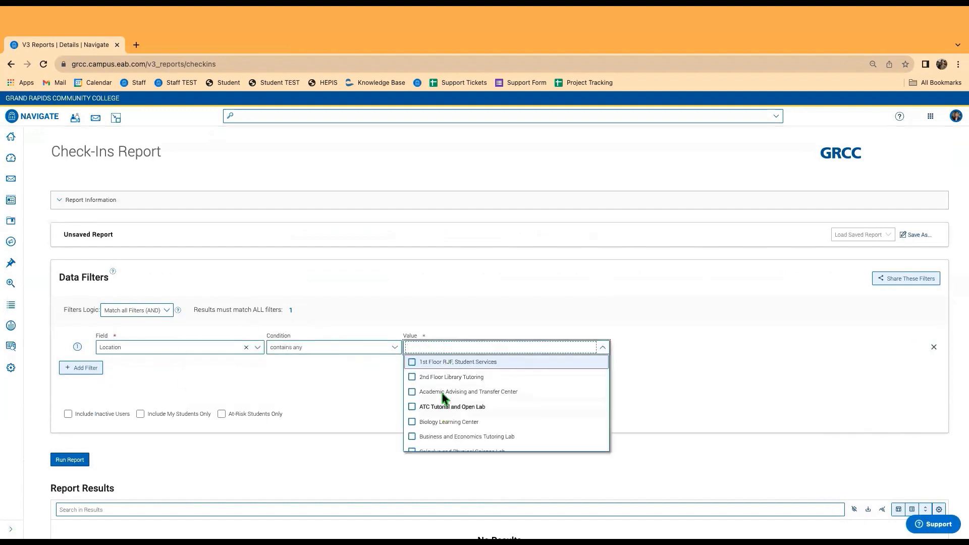
scroll(444, 411, down, 3)
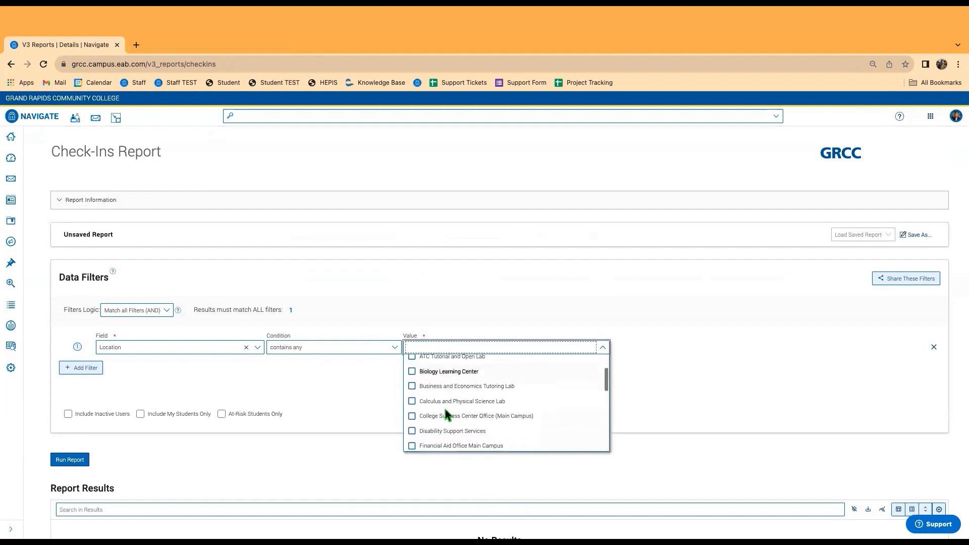
scroll(445, 411, down, 5)
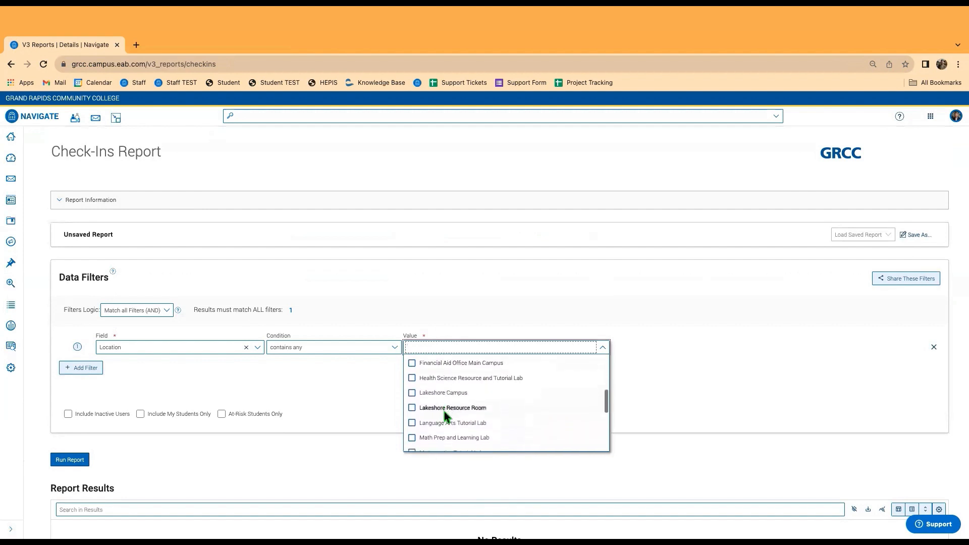
click(444, 426)
click(421, 443)
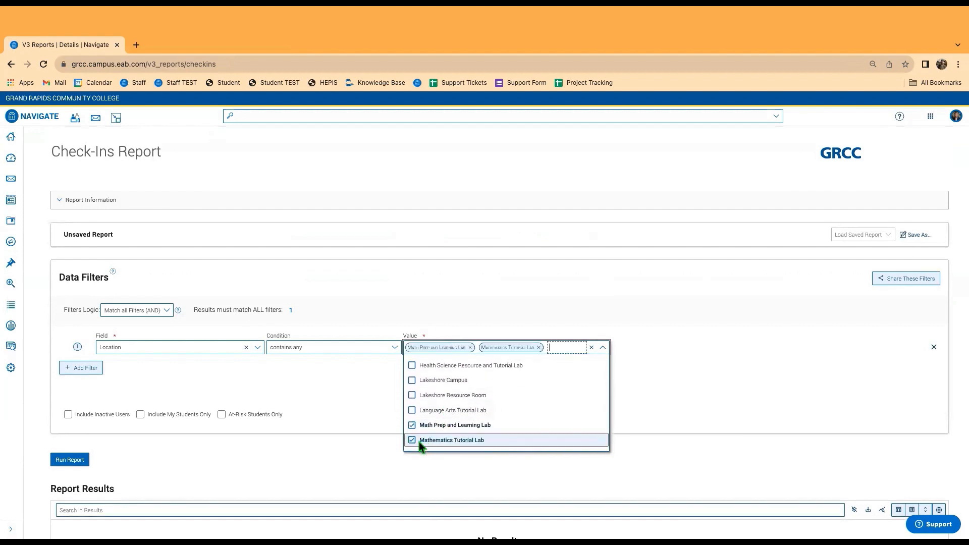
click(410, 425)
click(324, 389)
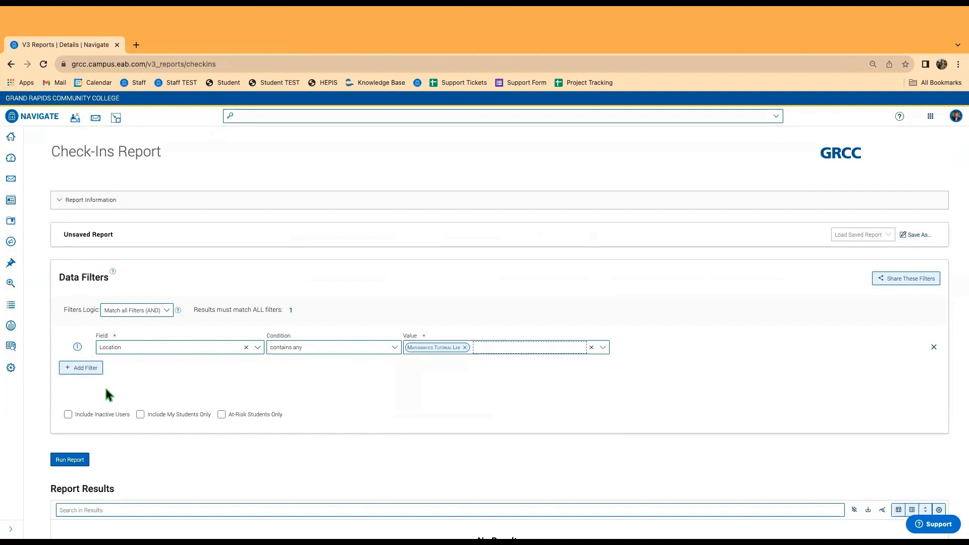
Add a Check In Date filter, initially set to the last 1 Calendar Month.
click(82, 367)
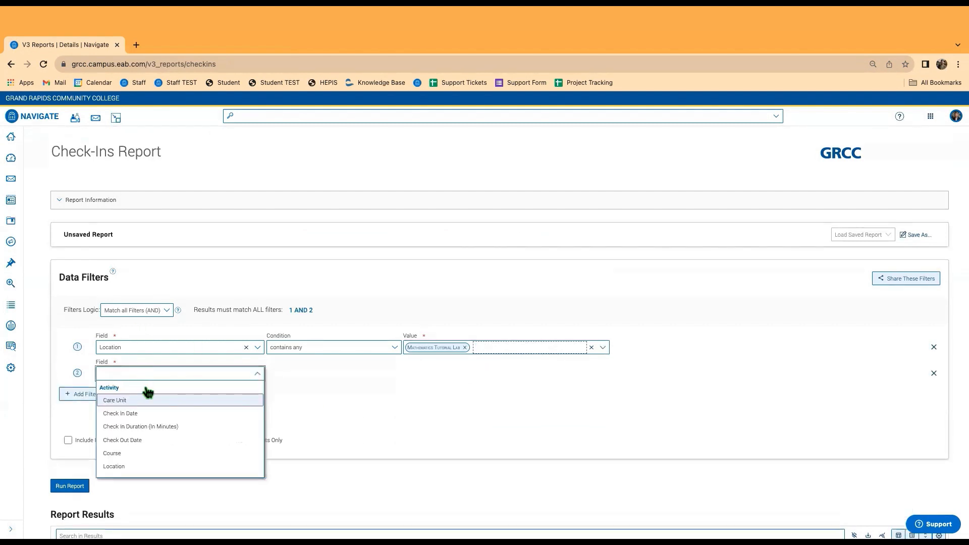
text(date)
click(140, 414)
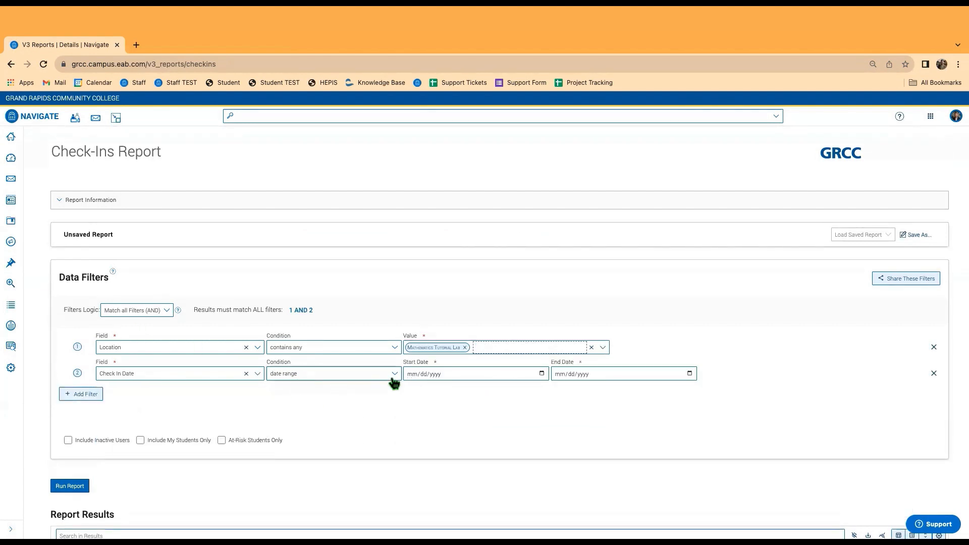
click(421, 373)
click(541, 373)
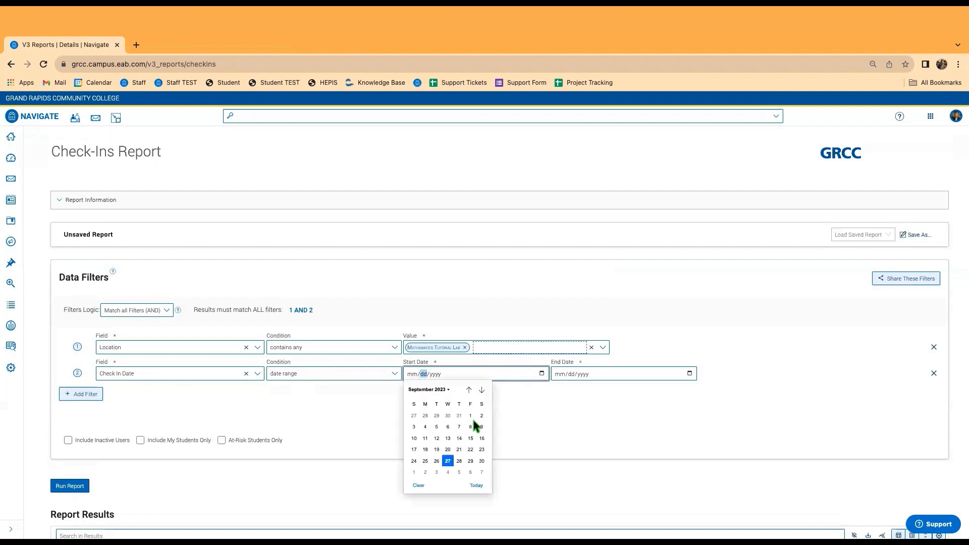
click(386, 382)
click(394, 374)
click(286, 400)
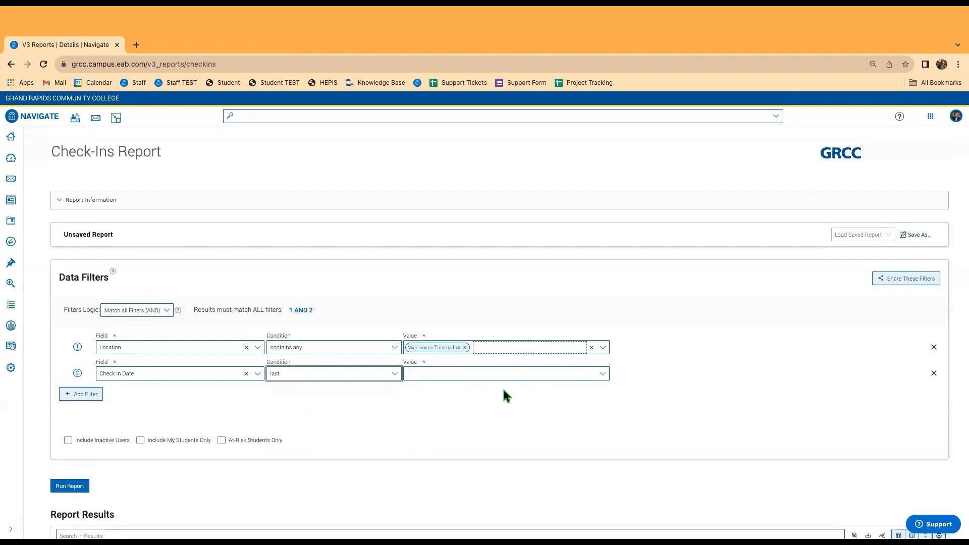
click(462, 368)
scroll(429, 424, down, 5)
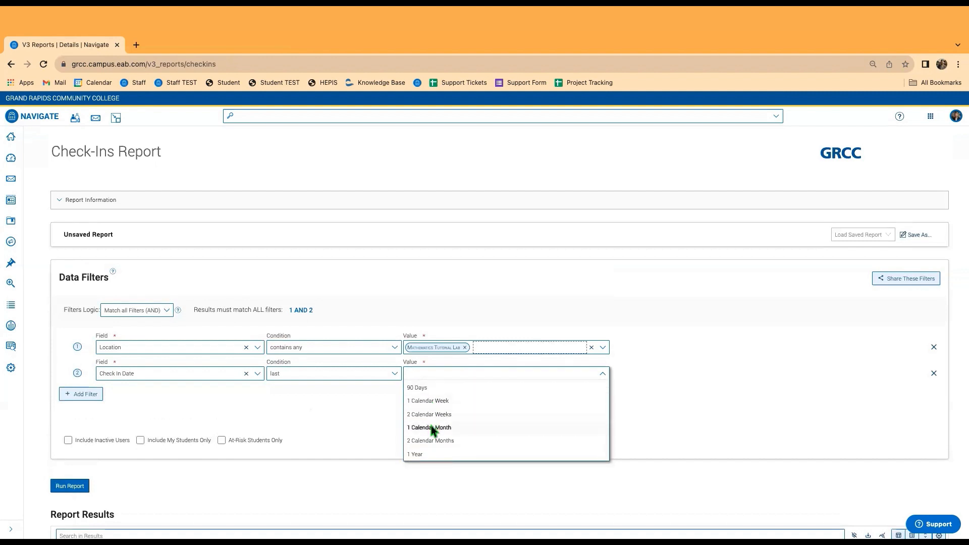
click(431, 427)
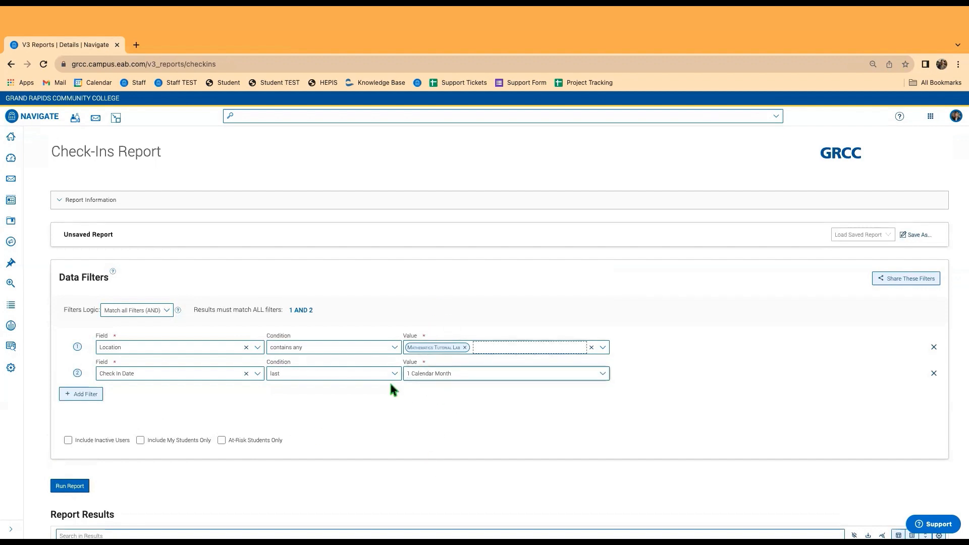
Change the Check In Date filter to current Month and run the report, getting 572 results.
click(328, 374)
click(283, 427)
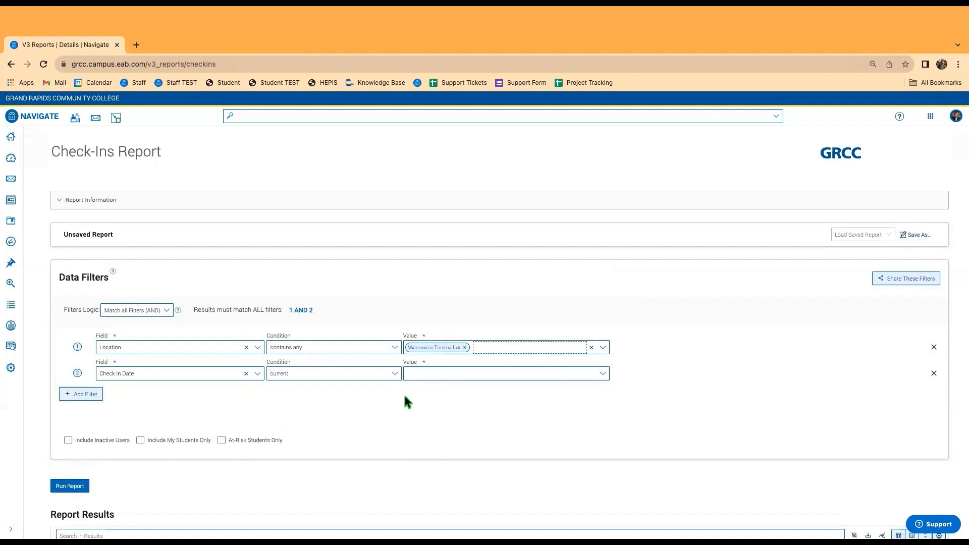
click(438, 375)
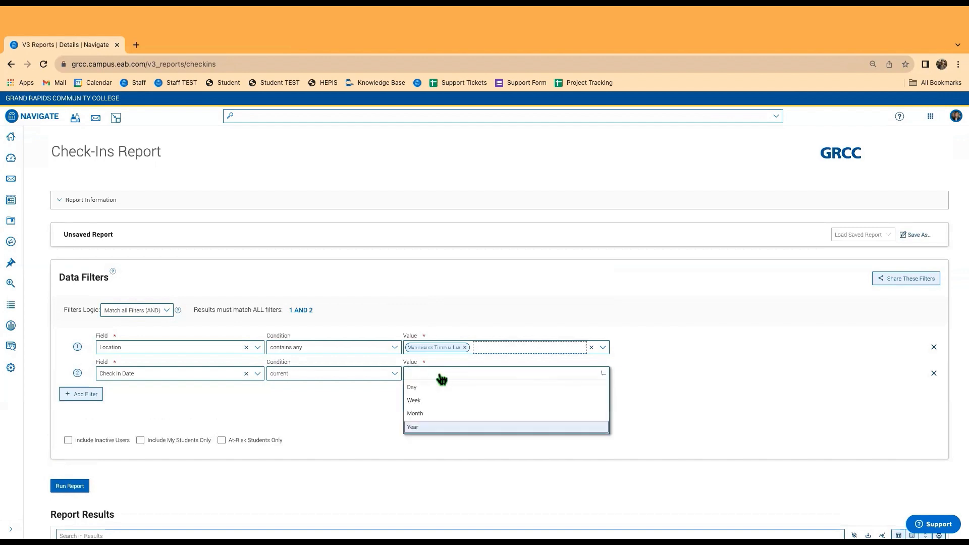
click(426, 415)
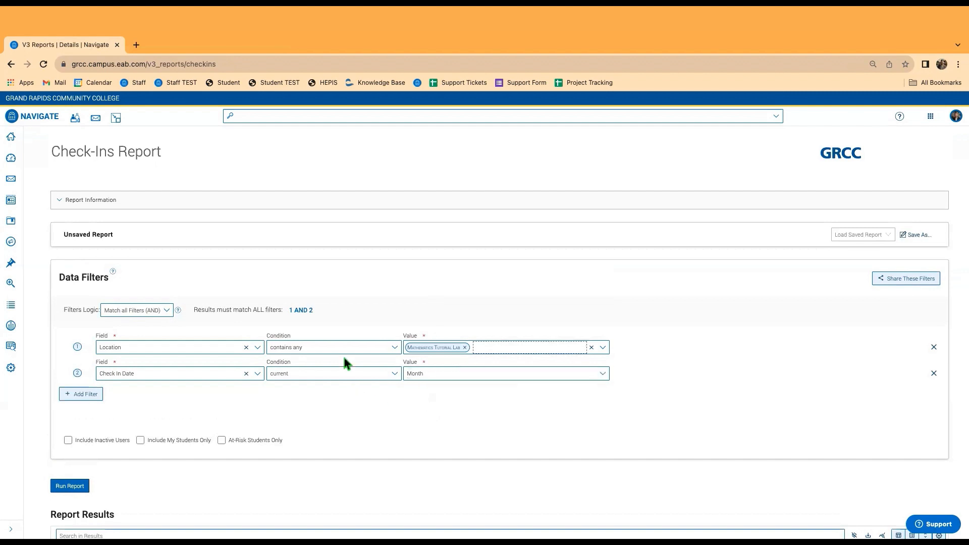
click(71, 486)
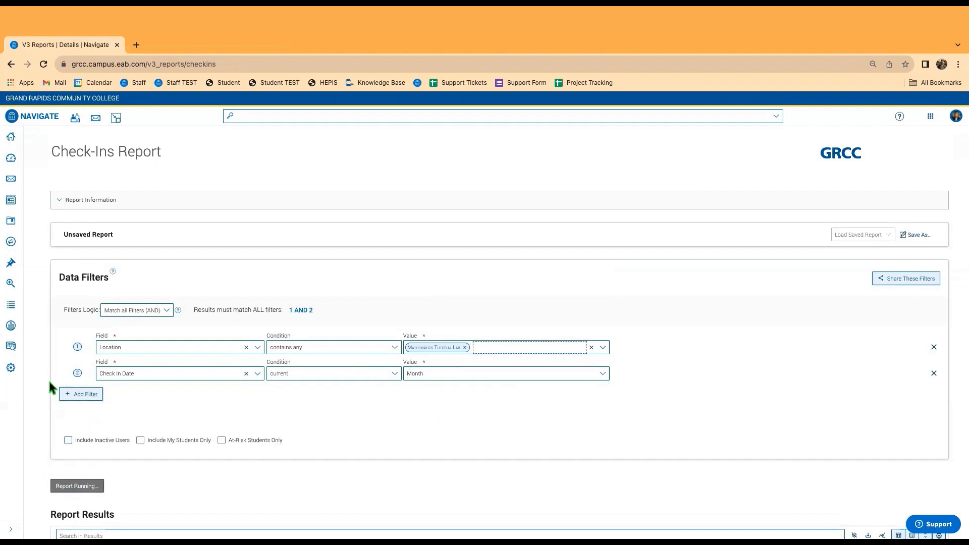
scroll(42, 301, down, 2)
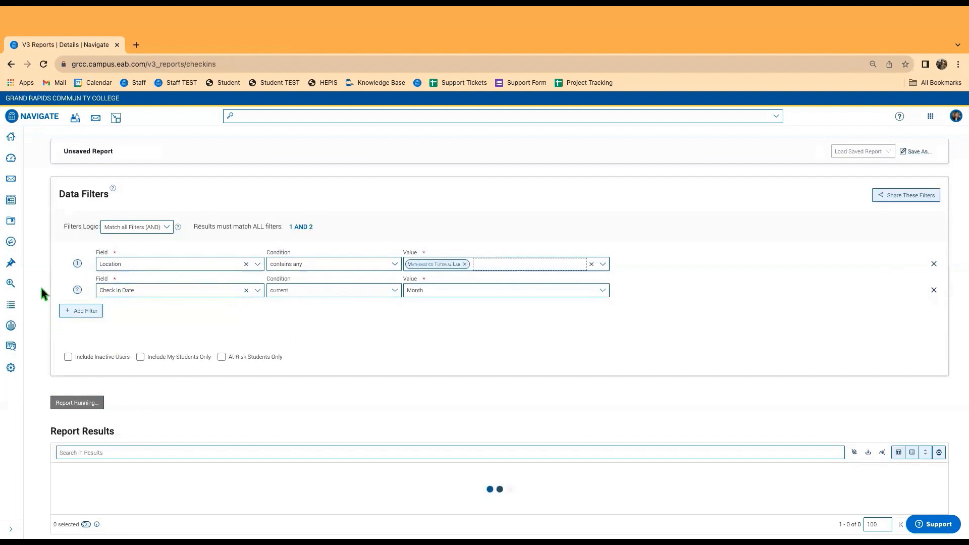
scroll(46, 305, down, 3)
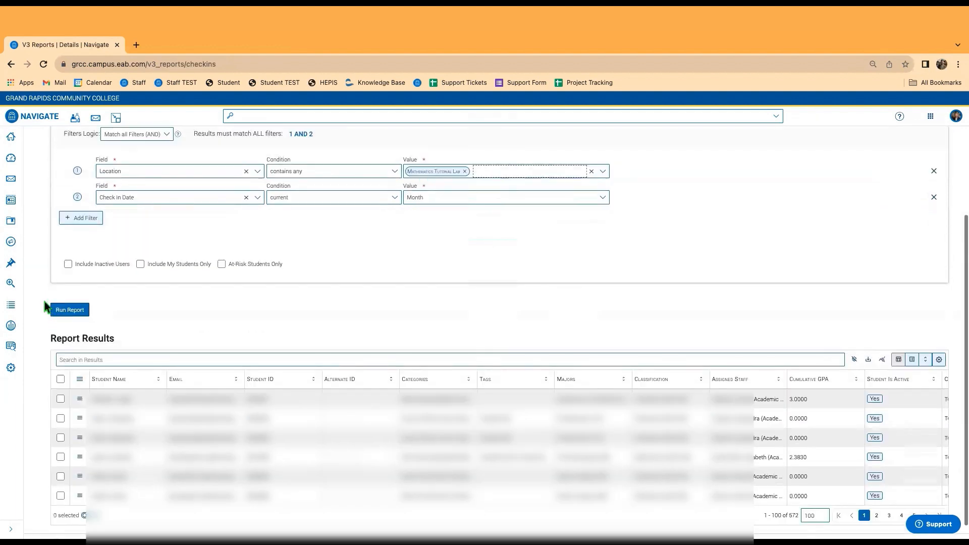
scroll(52, 269, up, 1)
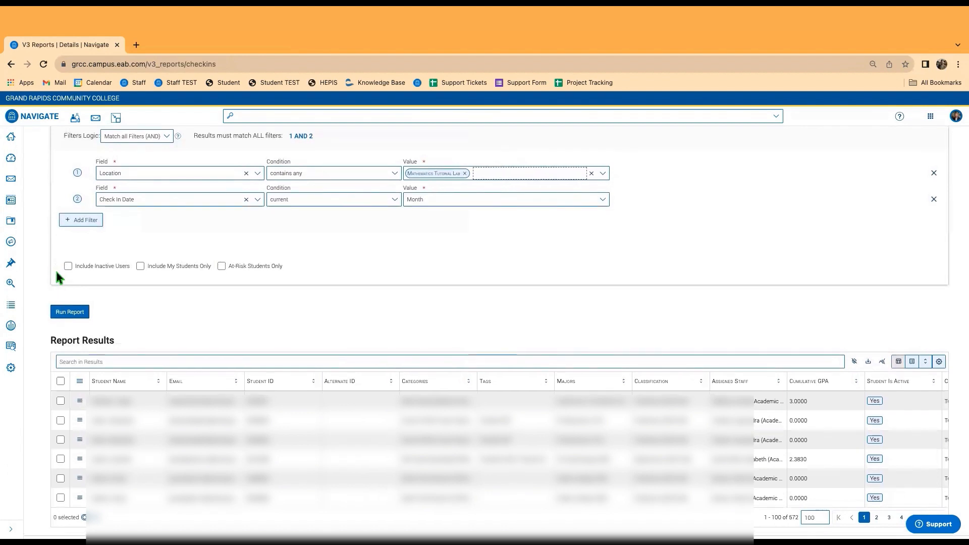
scroll(56, 269, up, 4)
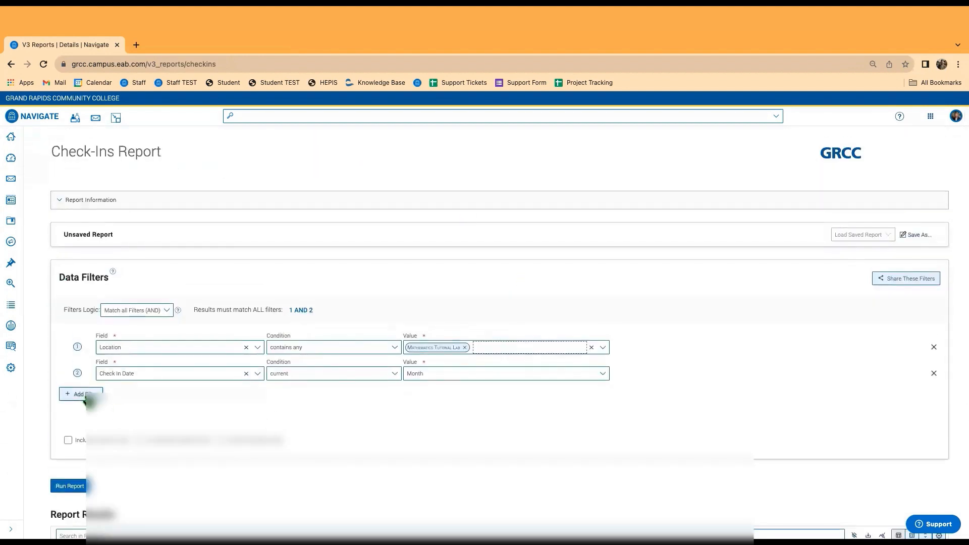
Add a third filter on Categories, found by searching 'cat', and list its values.
click(86, 397)
click(129, 398)
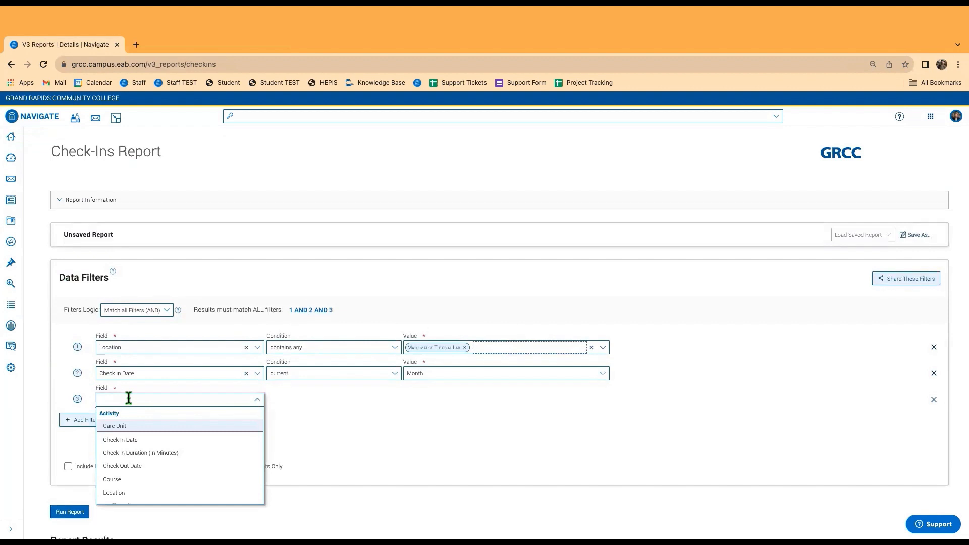
text(cat)
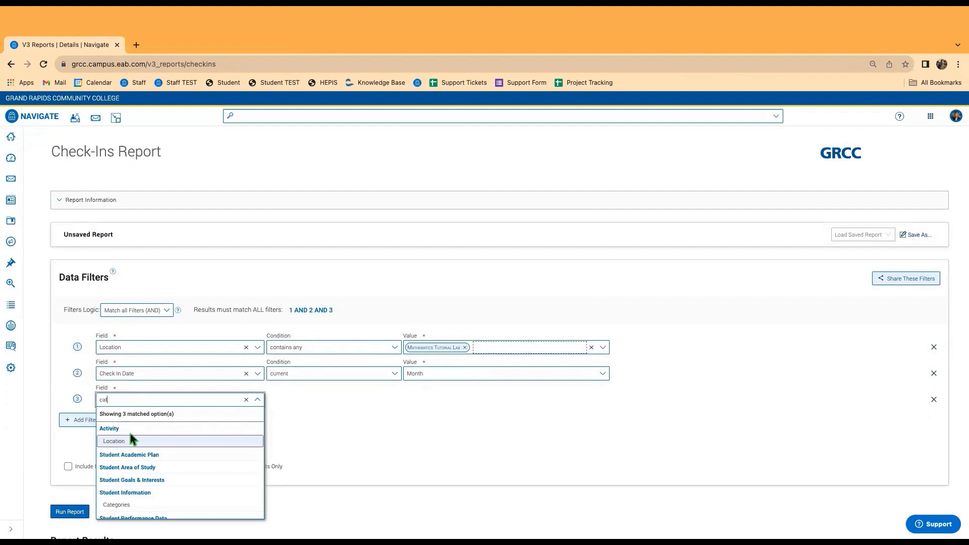
click(127, 505)
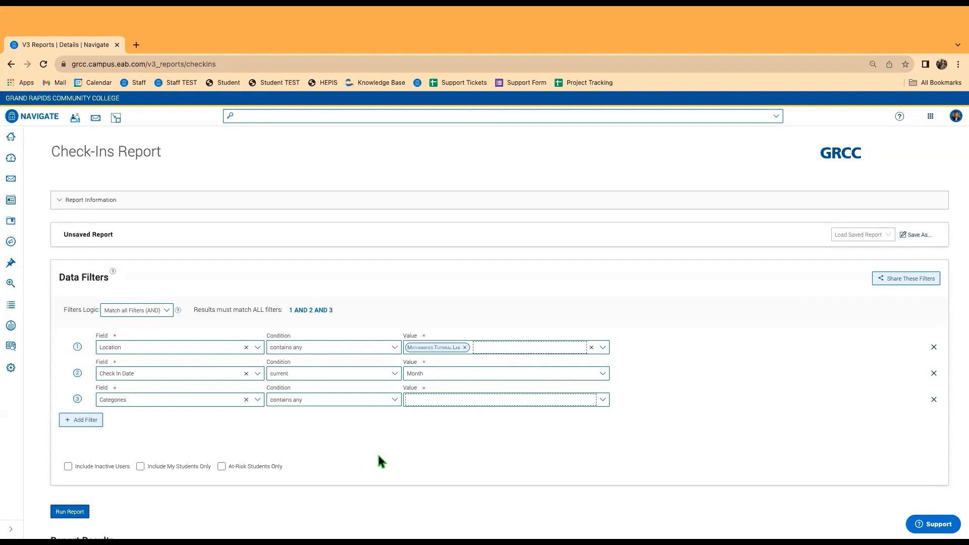
click(471, 401)
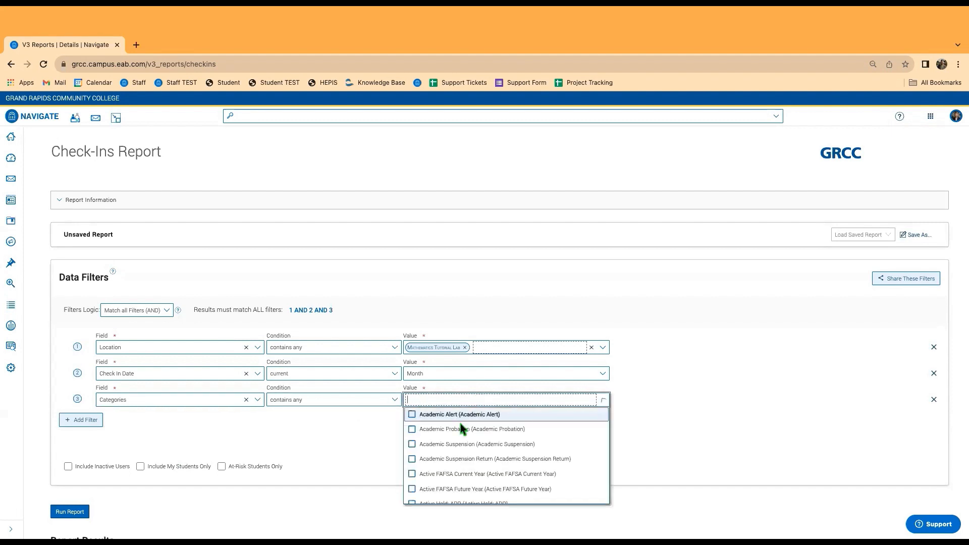
Search 'cohort' and tick Cohort Fall 23 in the Categories values.
text(cohor)
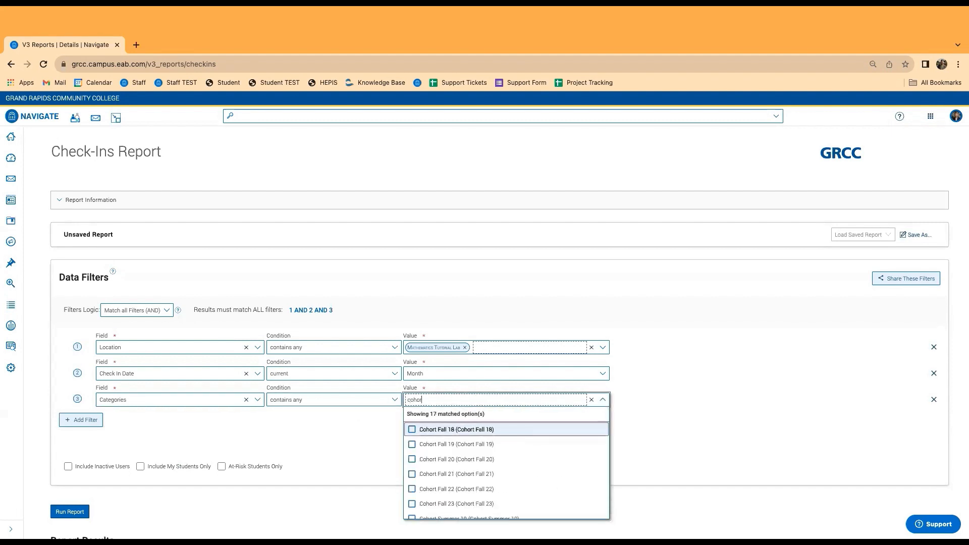
text(t)
click(472, 504)
click(339, 427)
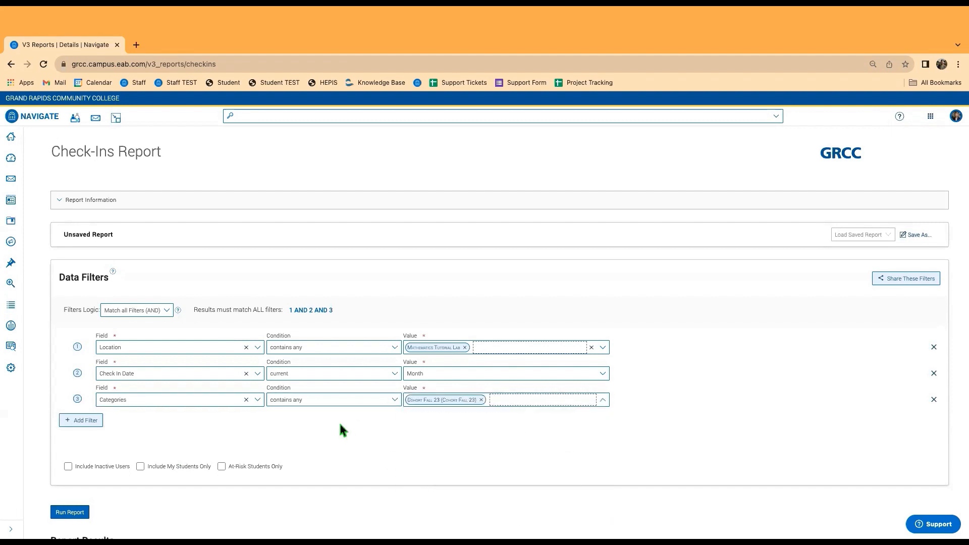
Rerun the report and scroll through the 192 results.
click(60, 514)
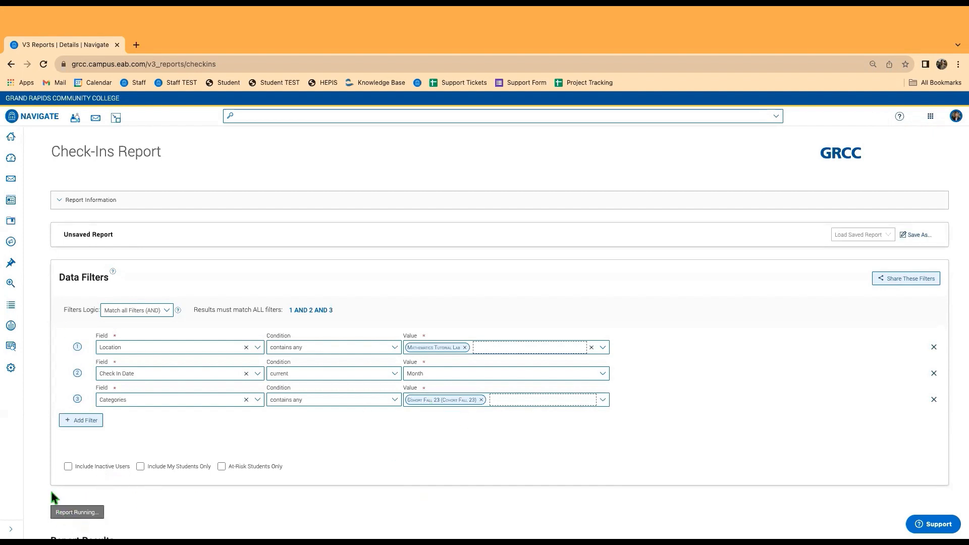
scroll(50, 333, down, 3)
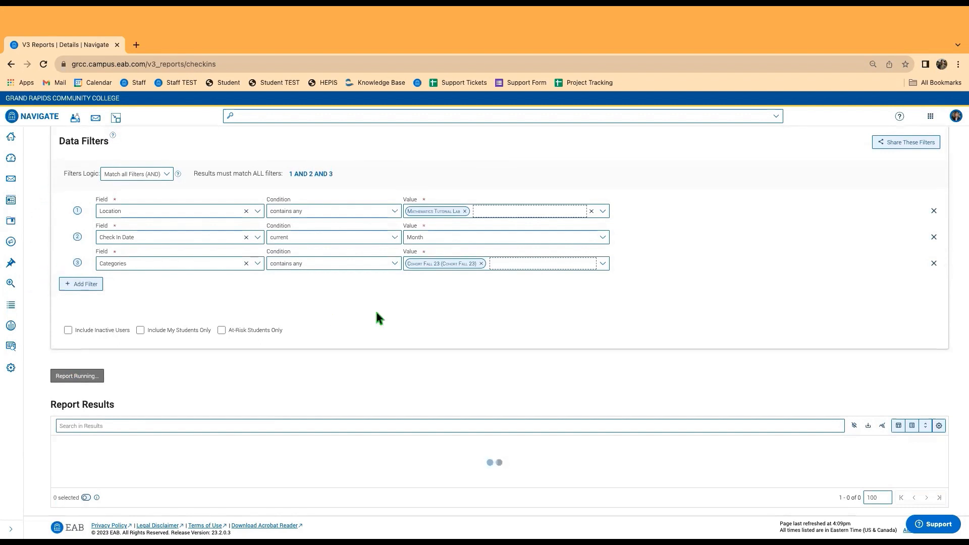
scroll(606, 270, down, 2)
scroll(818, 353, down, 1)
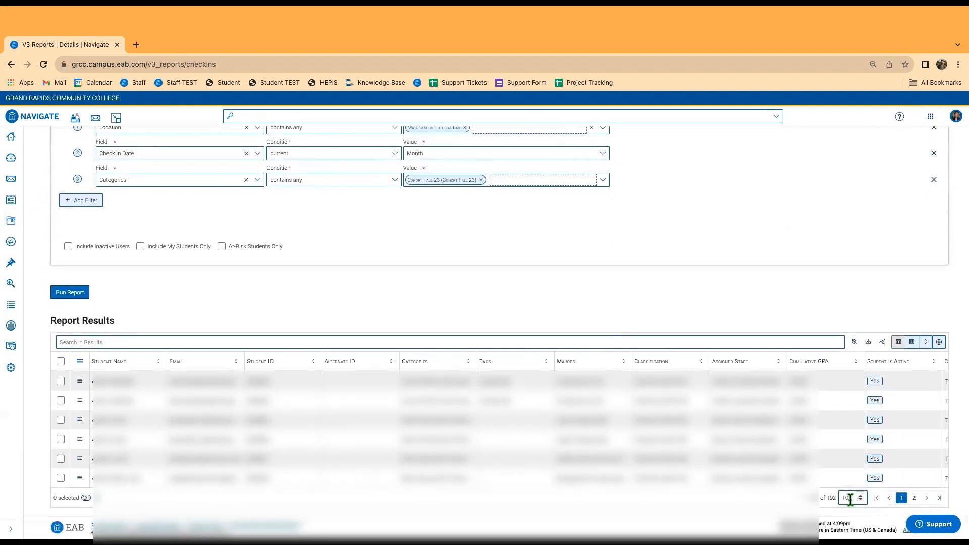
scroll(818, 481, up, 5)
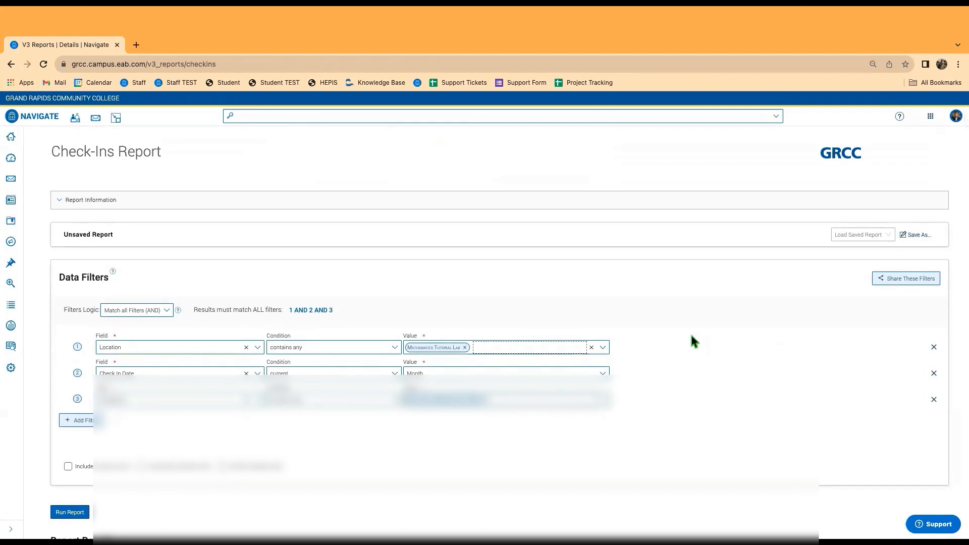
scroll(515, 359, down, 5)
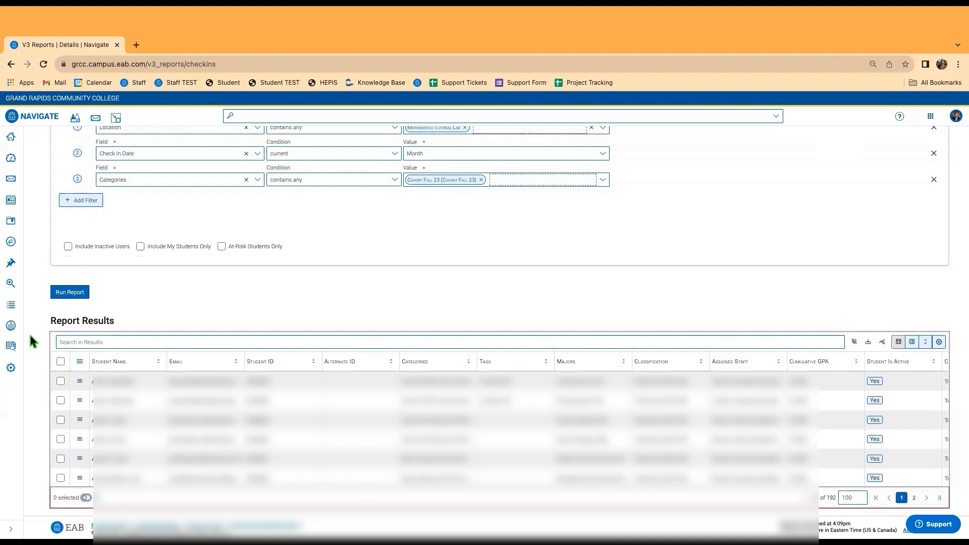
click(61, 361)
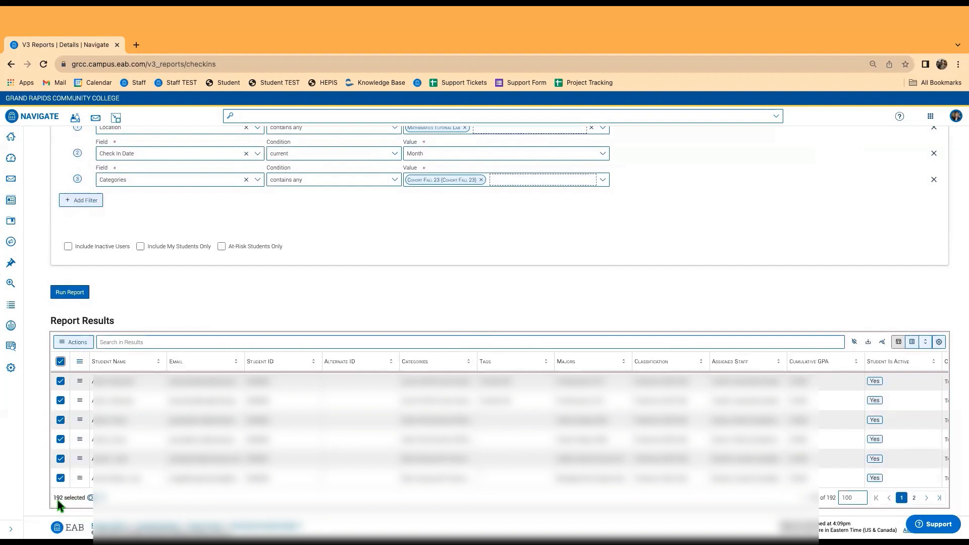
click(60, 362)
click(60, 383)
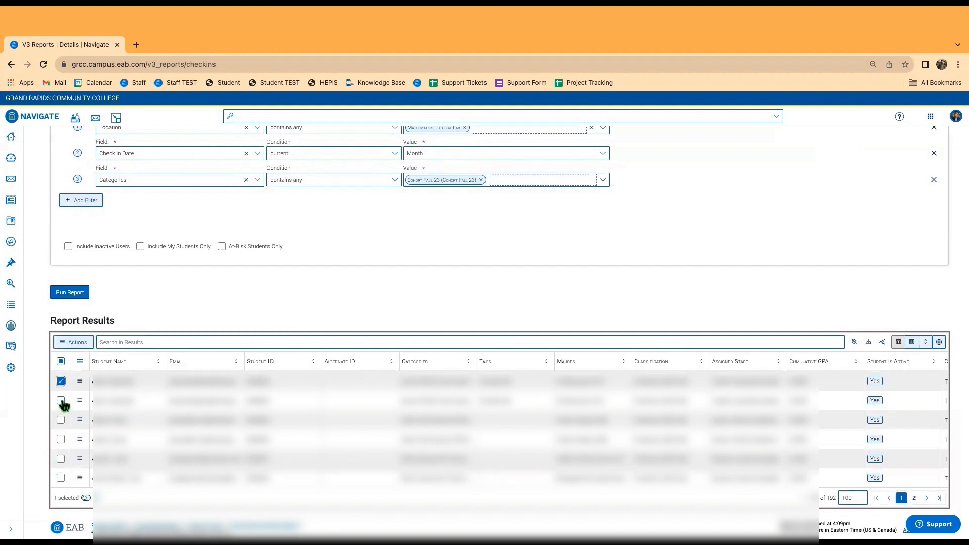
click(61, 401)
click(61, 381)
click(61, 401)
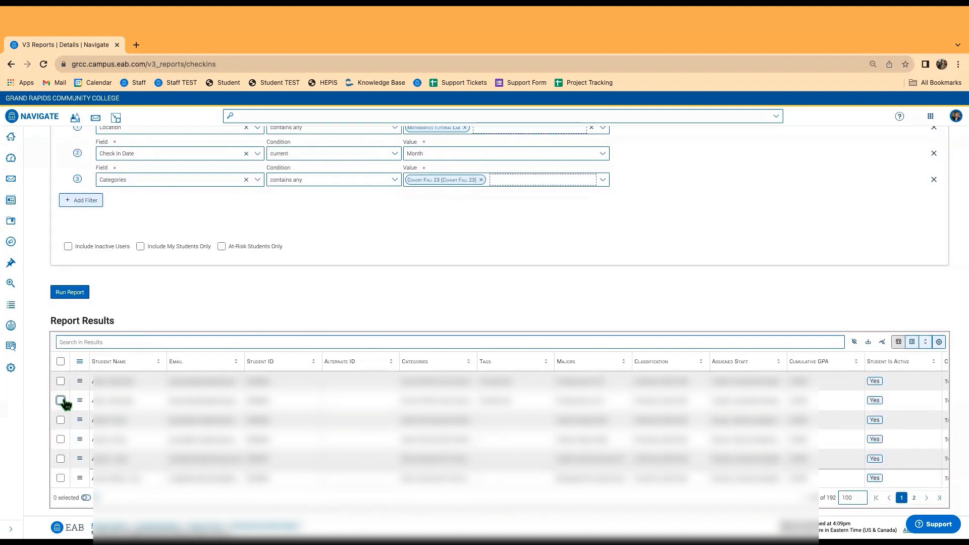
click(60, 361)
click(75, 344)
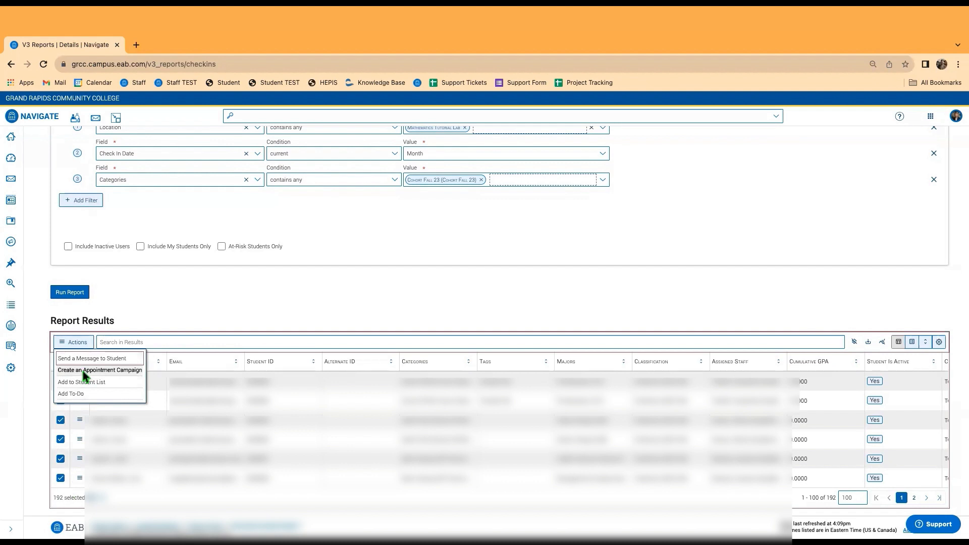
click(36, 381)
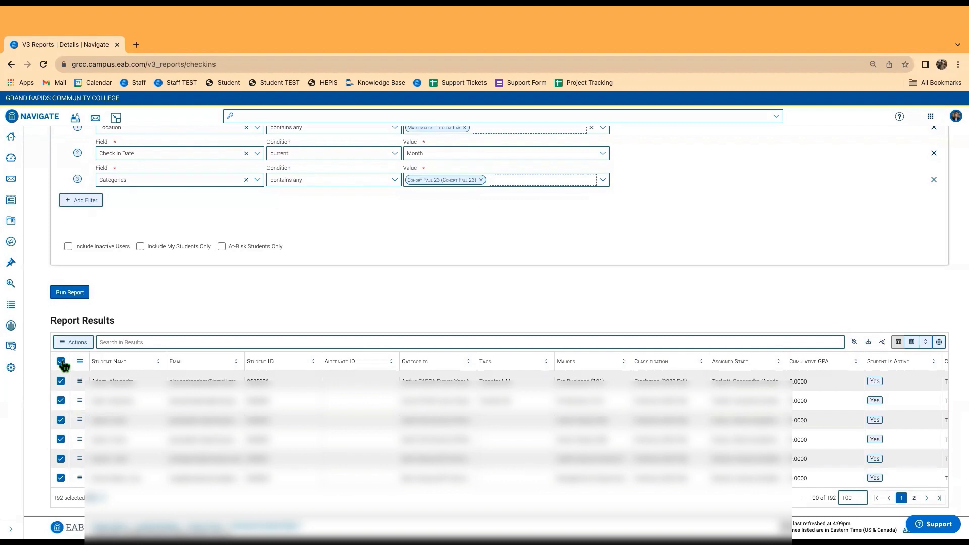
click(61, 361)
click(61, 382)
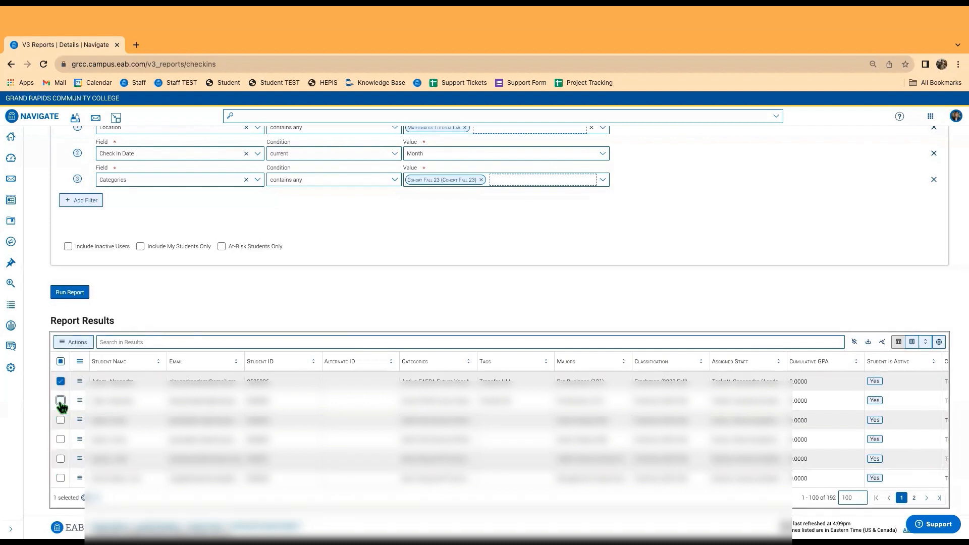
click(60, 401)
click(60, 420)
click(74, 342)
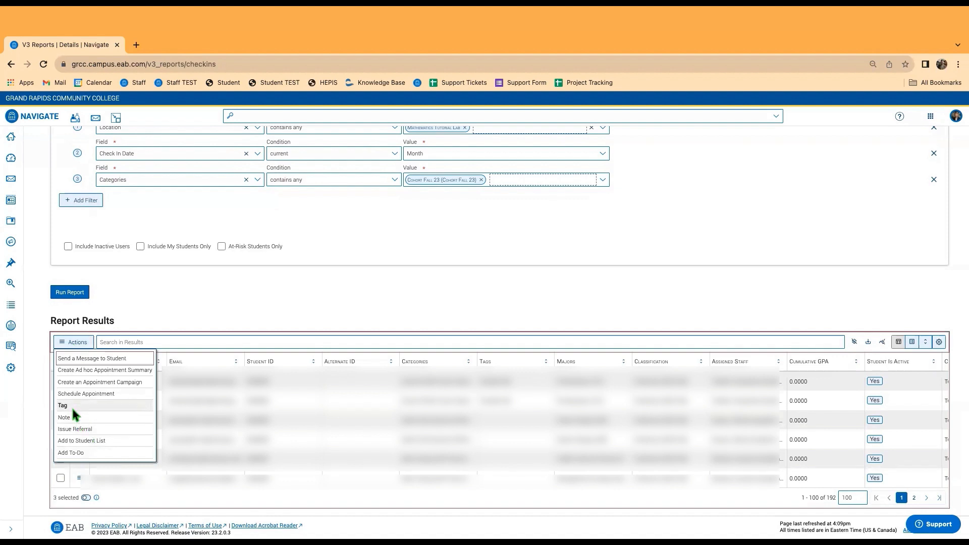
click(40, 394)
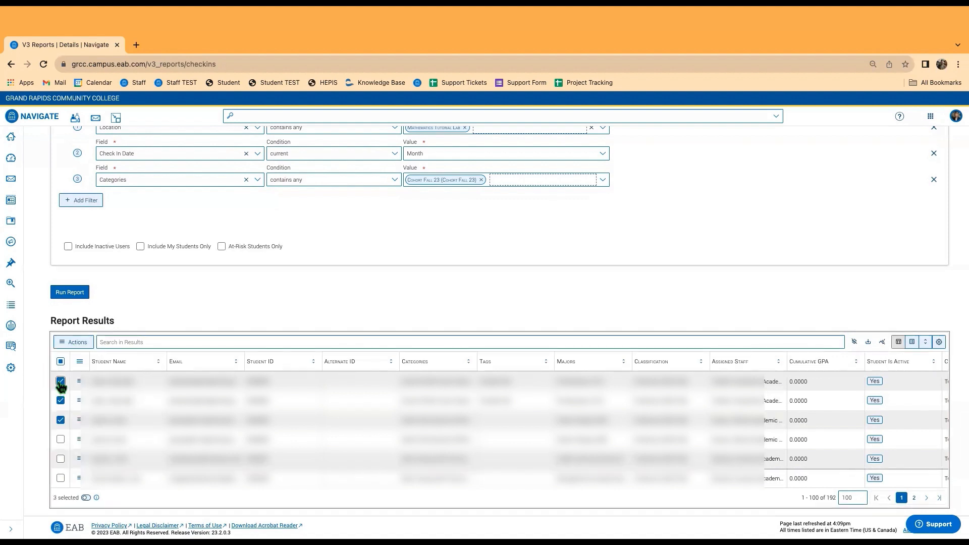
click(61, 381)
click(61, 400)
click(61, 419)
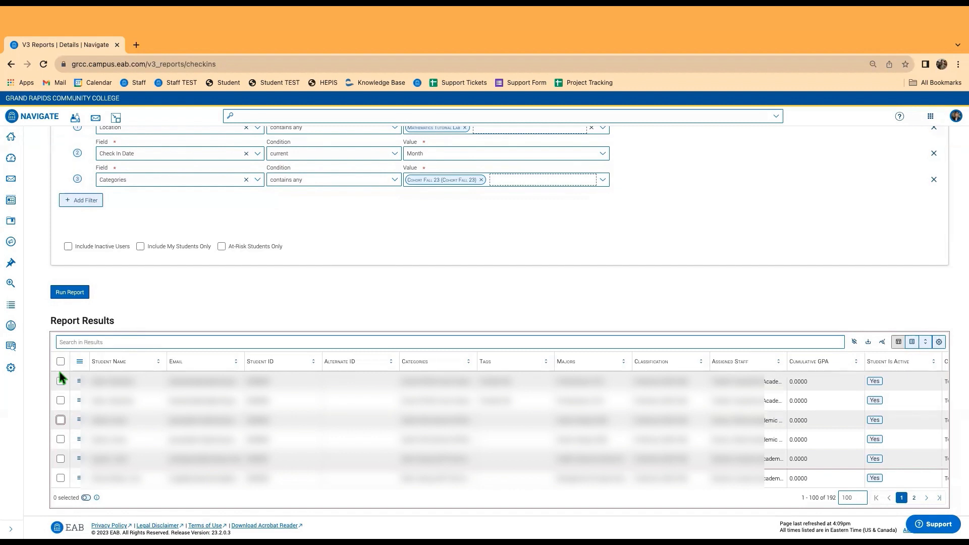
click(61, 343)
Open the results column manager and deselect every column.
click(911, 343)
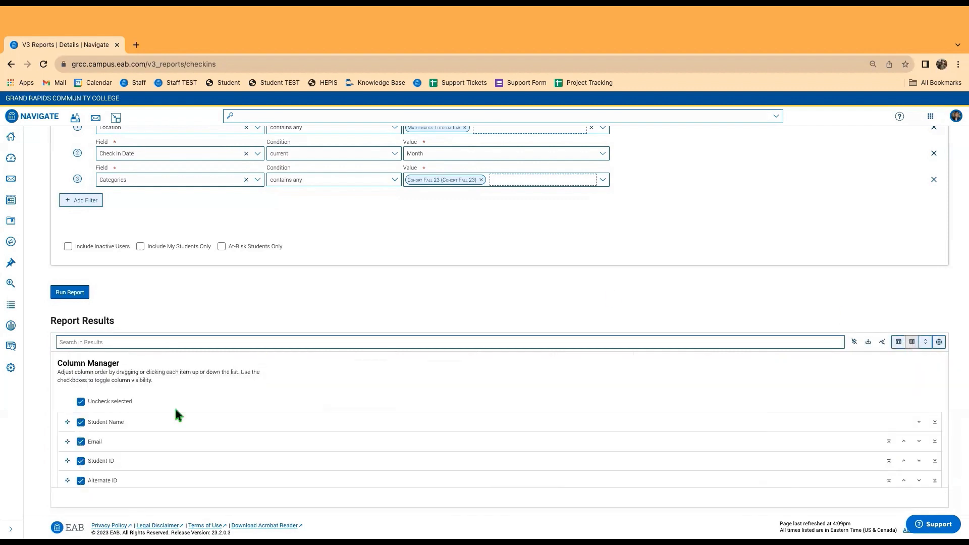
scroll(116, 376, down, 10)
scroll(114, 416, up, 2)
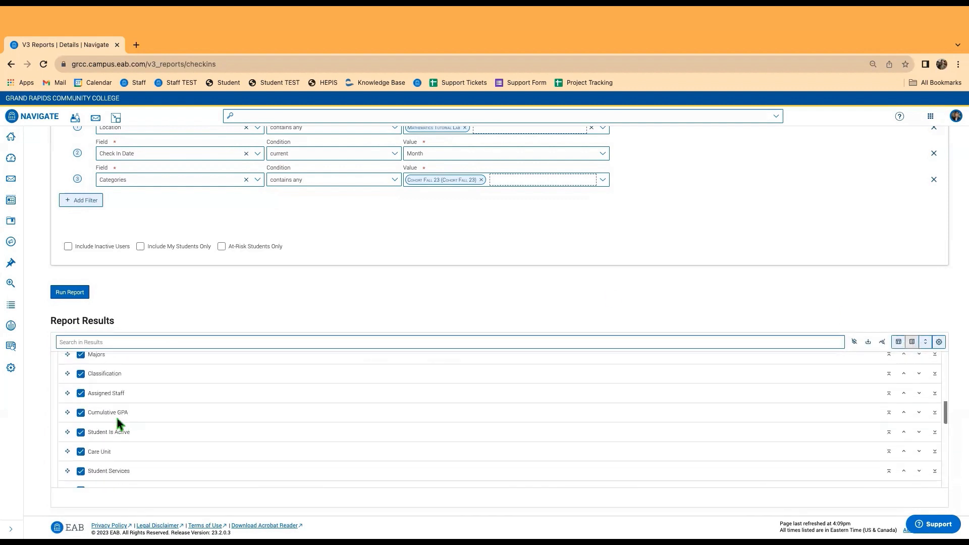
scroll(117, 419, up, 5)
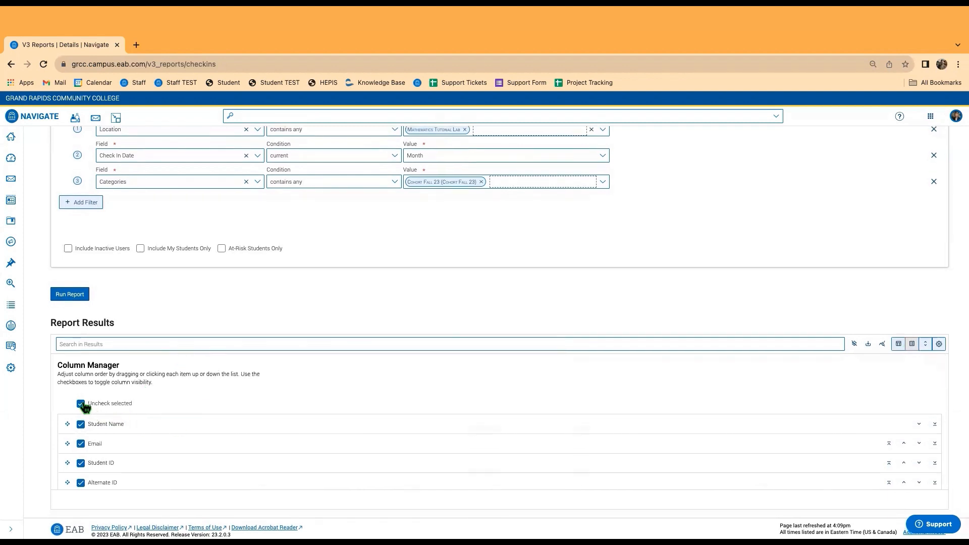
click(81, 407)
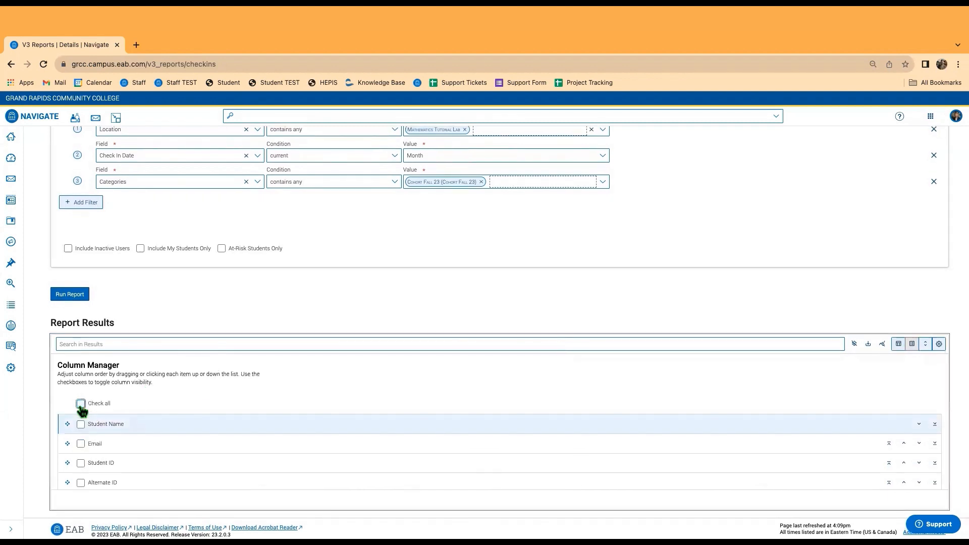
scroll(112, 453, down, 10)
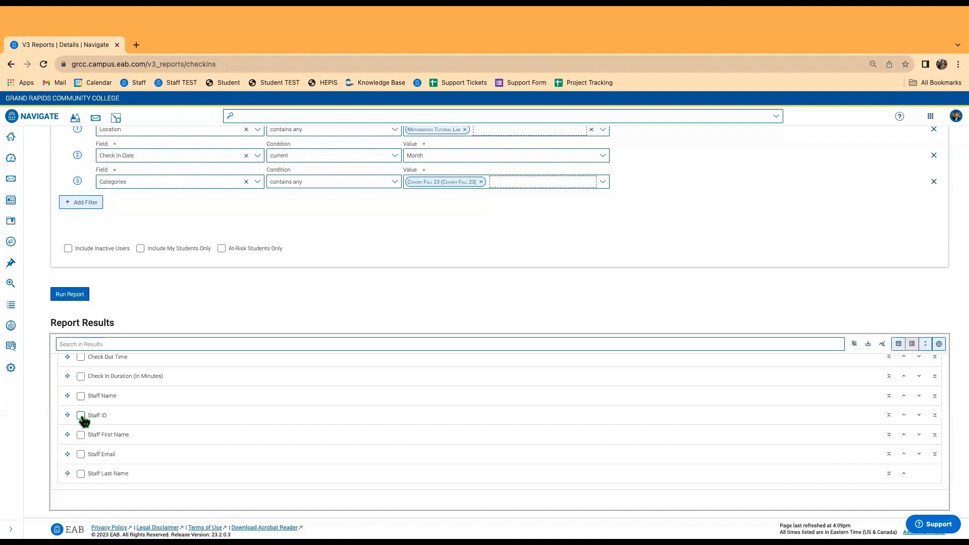
scroll(82, 475, up, 10)
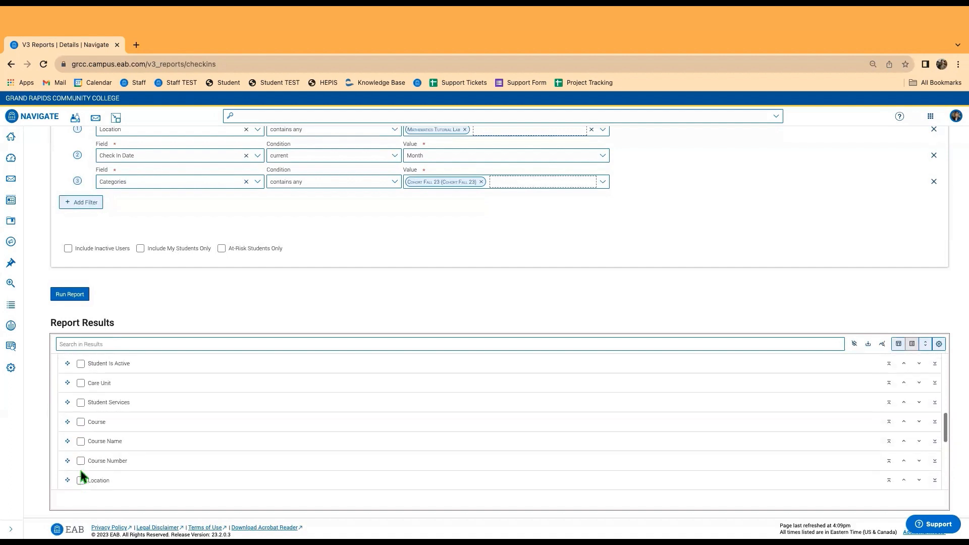
Search 'ID' and add Student ID as a results column.
click(126, 342)
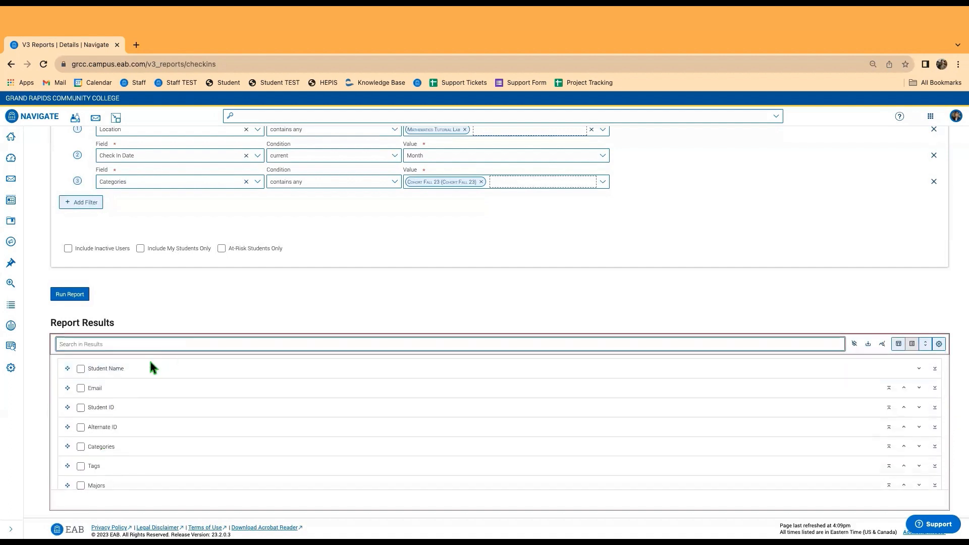
text(ID)
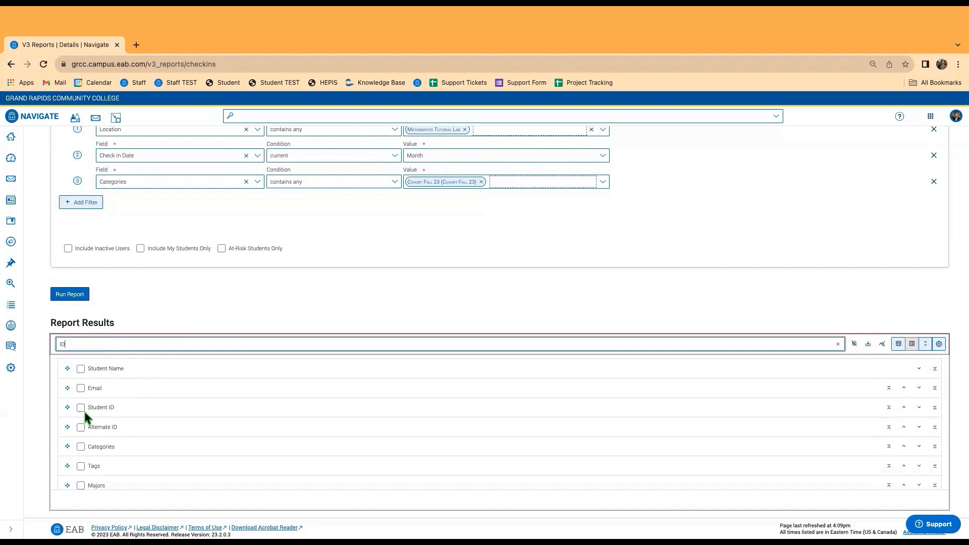
click(84, 411)
scroll(141, 437, down, 5)
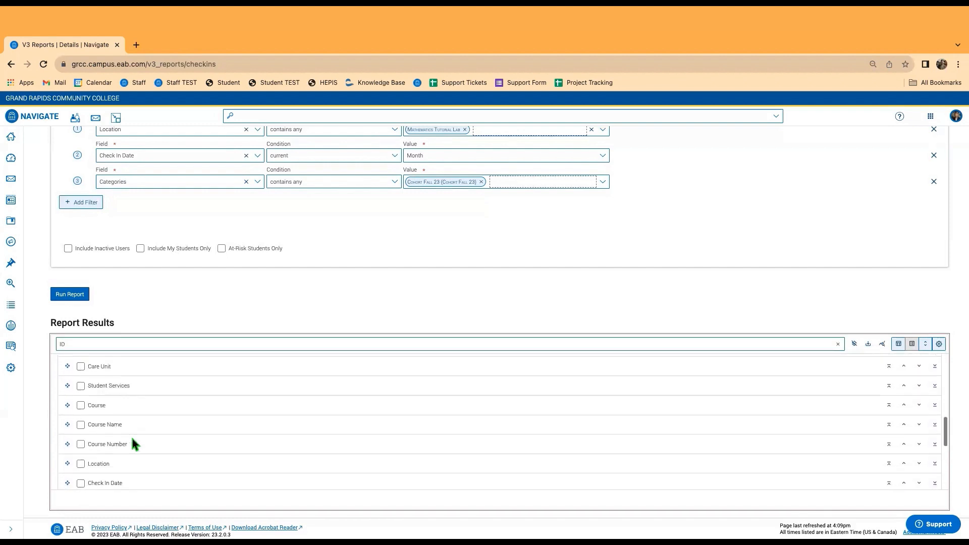
scroll(132, 438, down, 4)
scroll(104, 416, up, 2)
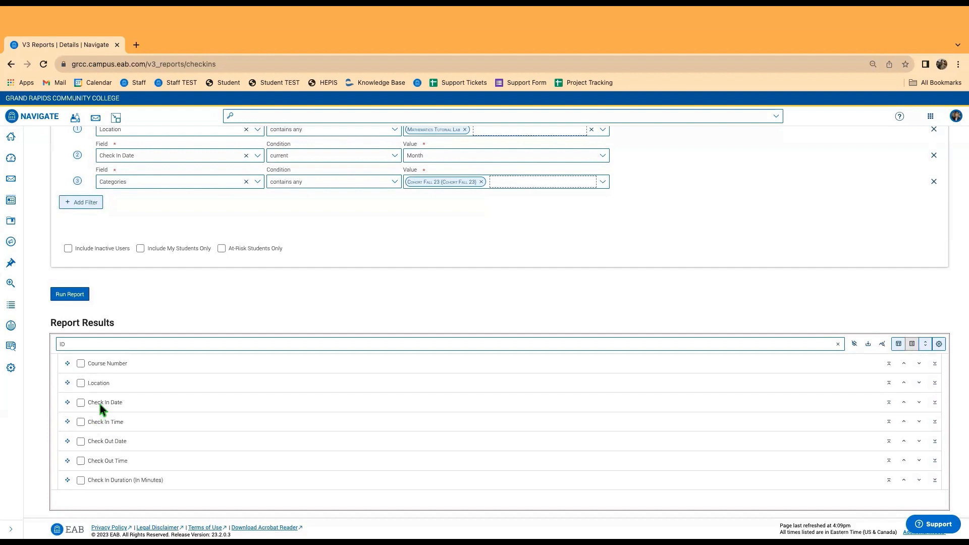
scroll(119, 422, down, 3)
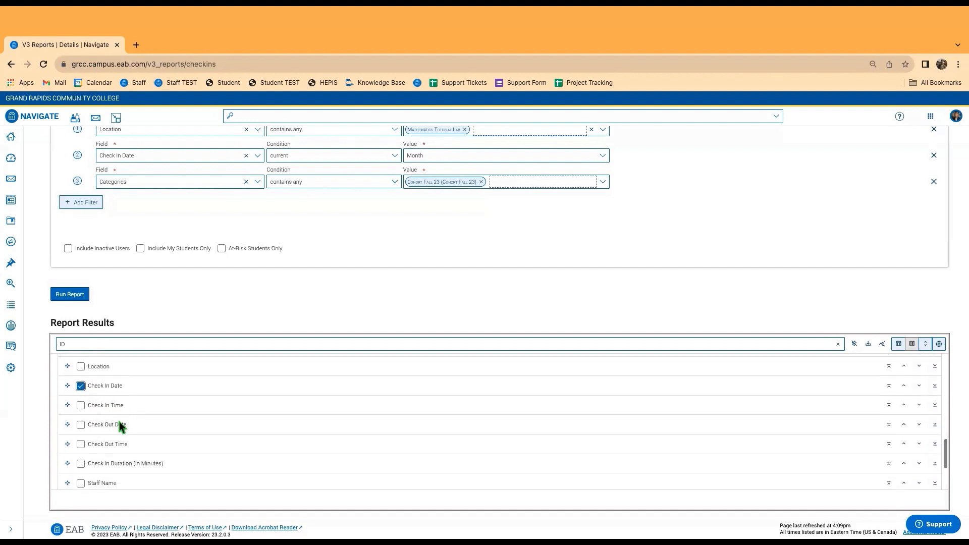
scroll(122, 447, up, 5)
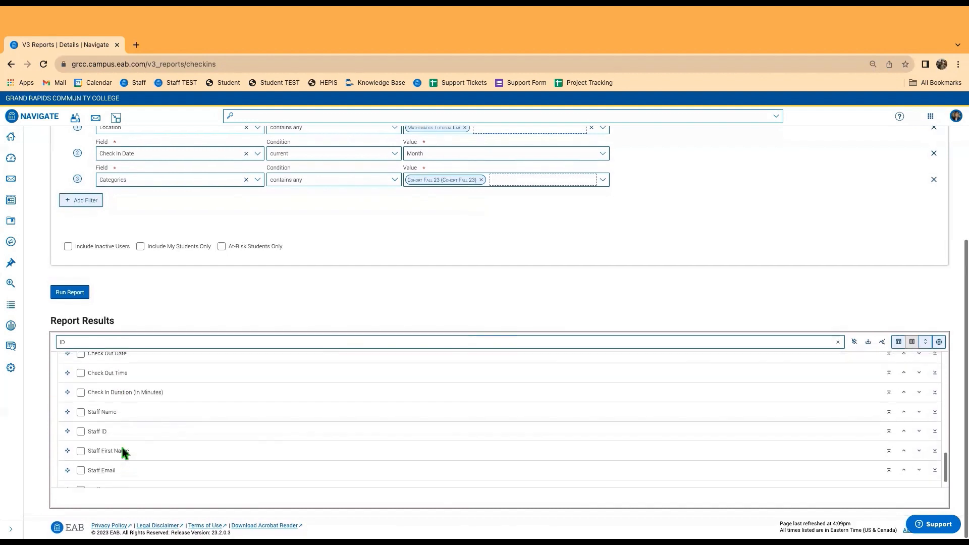
scroll(120, 444, up, 2)
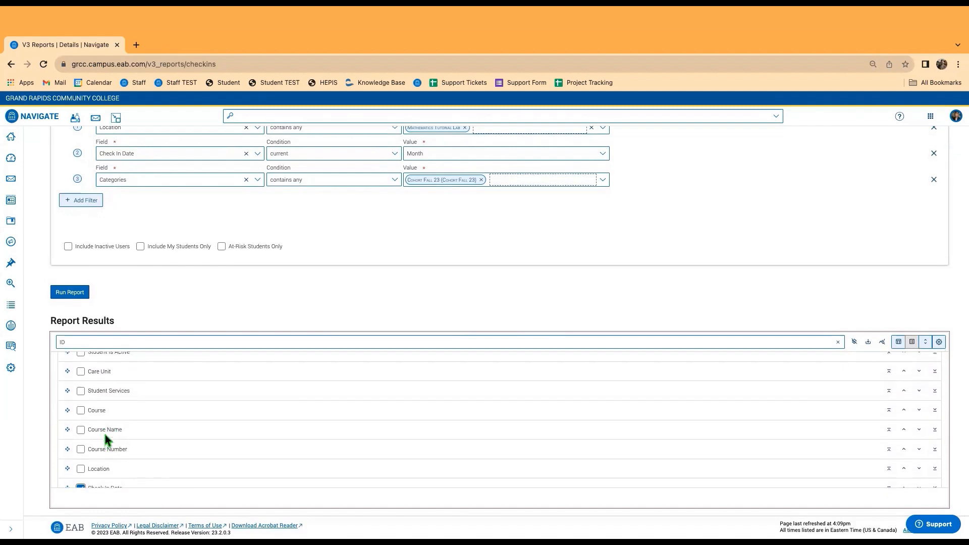
Add Course Name and Student Services as results columns.
click(81, 430)
scroll(101, 443, up, 1)
scroll(96, 444, up, 4)
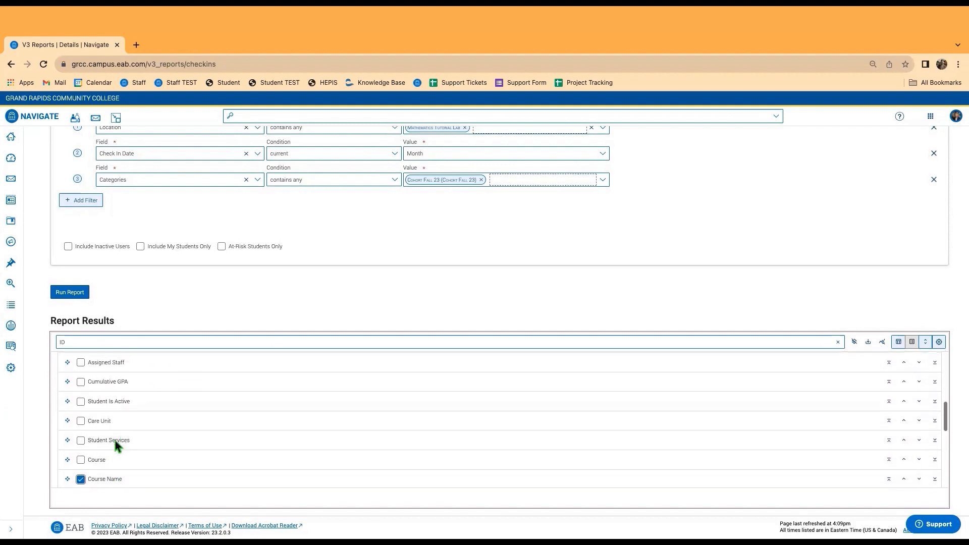
click(81, 468)
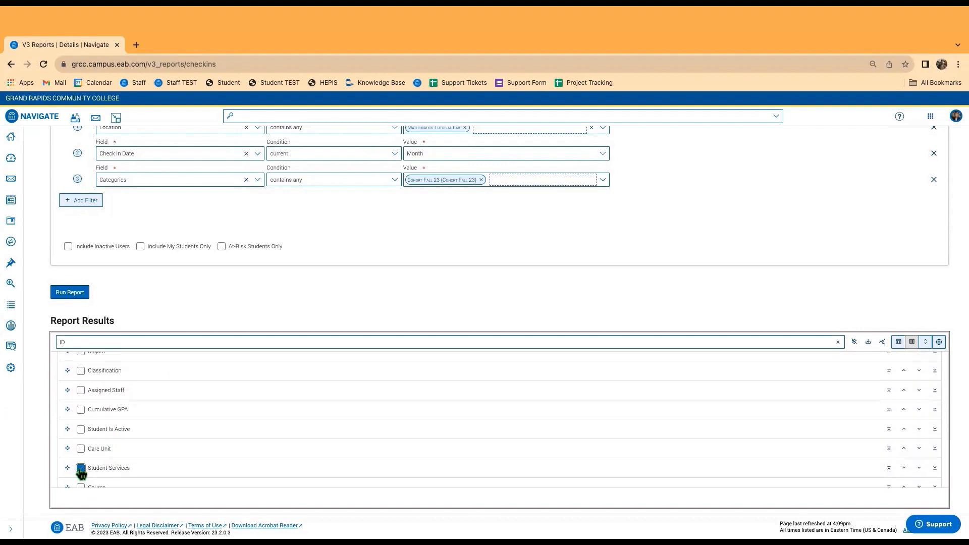
scroll(96, 457, up, 1)
scroll(99, 438, up, 3)
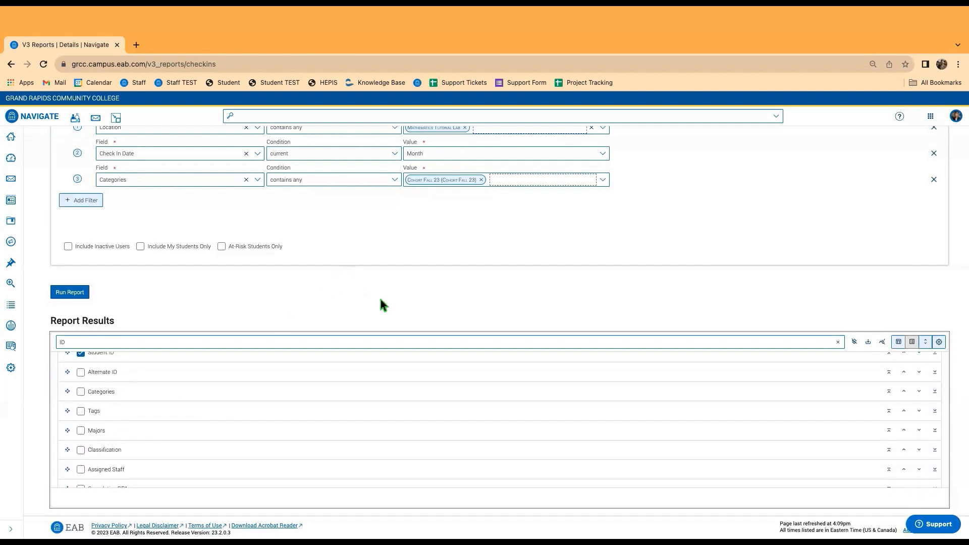
Switch the results to grid table view and scroll through its 23 rows.
click(899, 342)
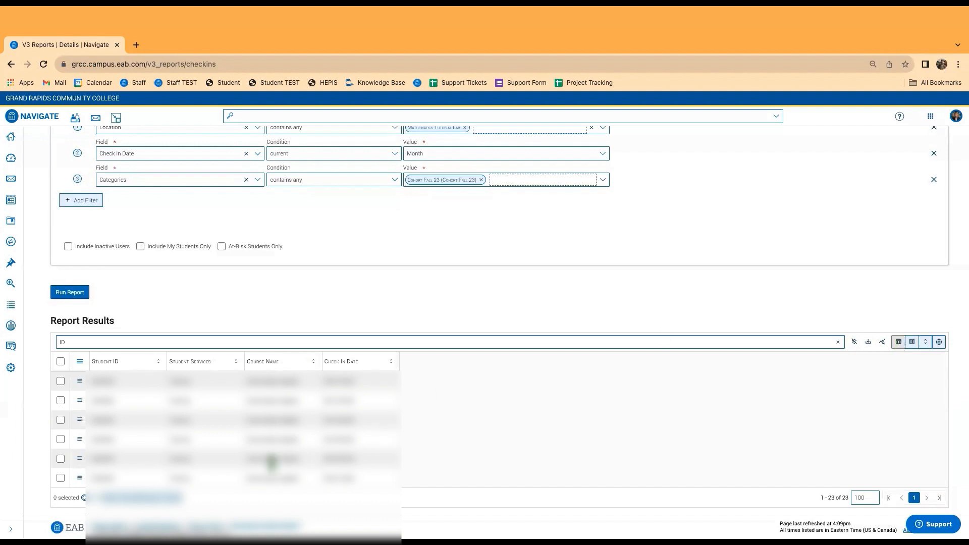
scroll(151, 422, down, 5)
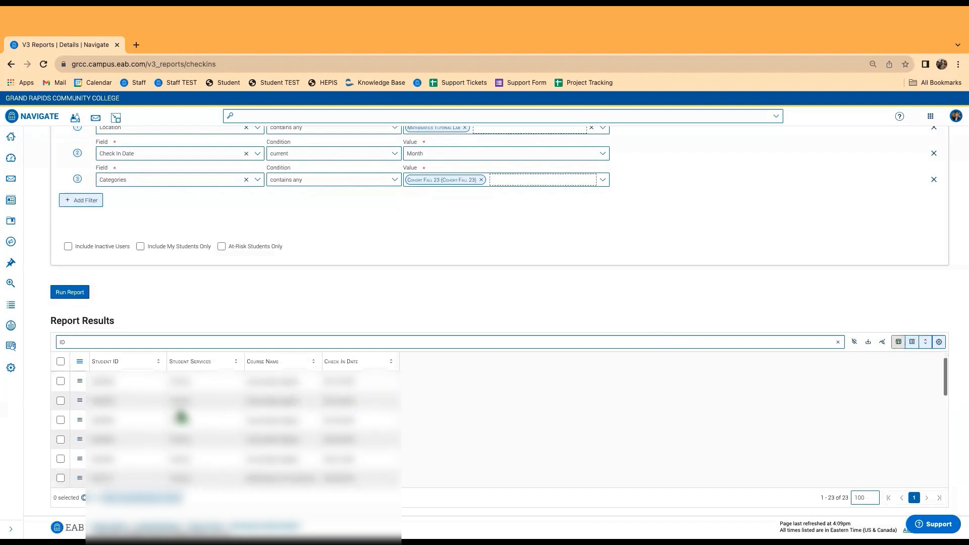
scroll(193, 433, up, 2)
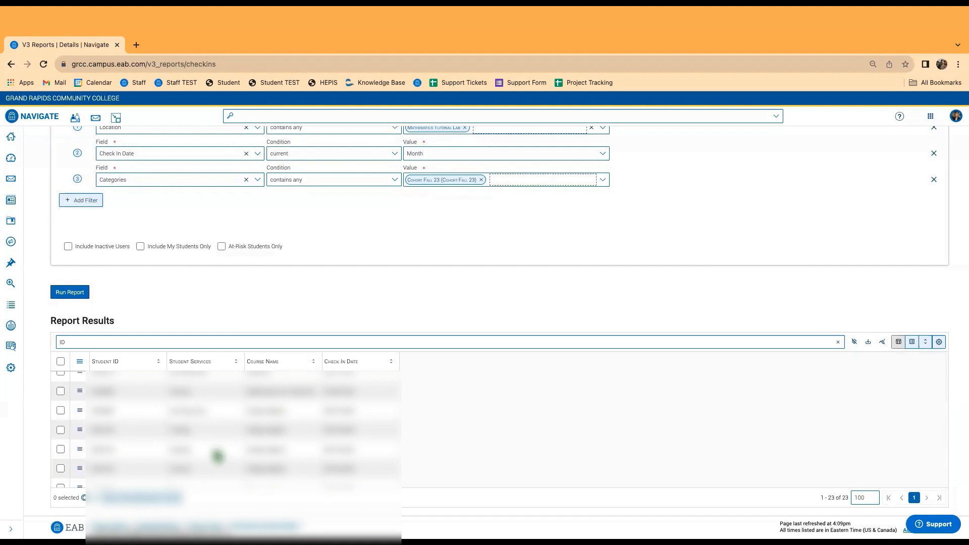
scroll(275, 432, up, 2)
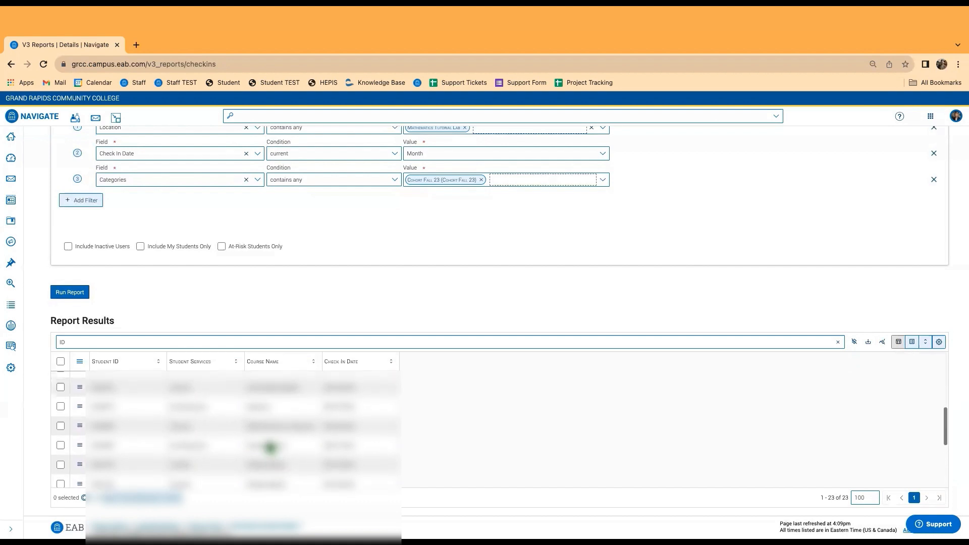
scroll(272, 469, down, 1)
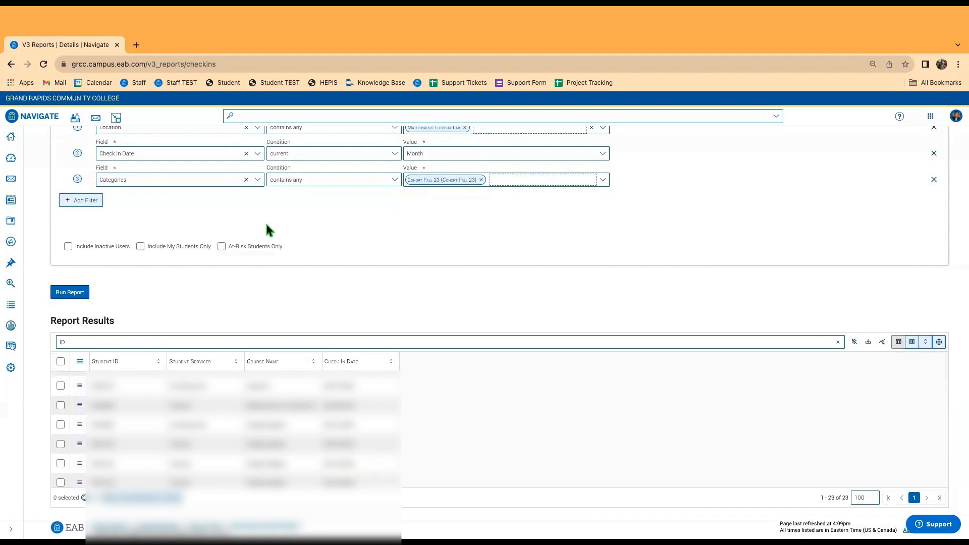
scroll(264, 221, up, 1)
click(83, 221)
click(137, 224)
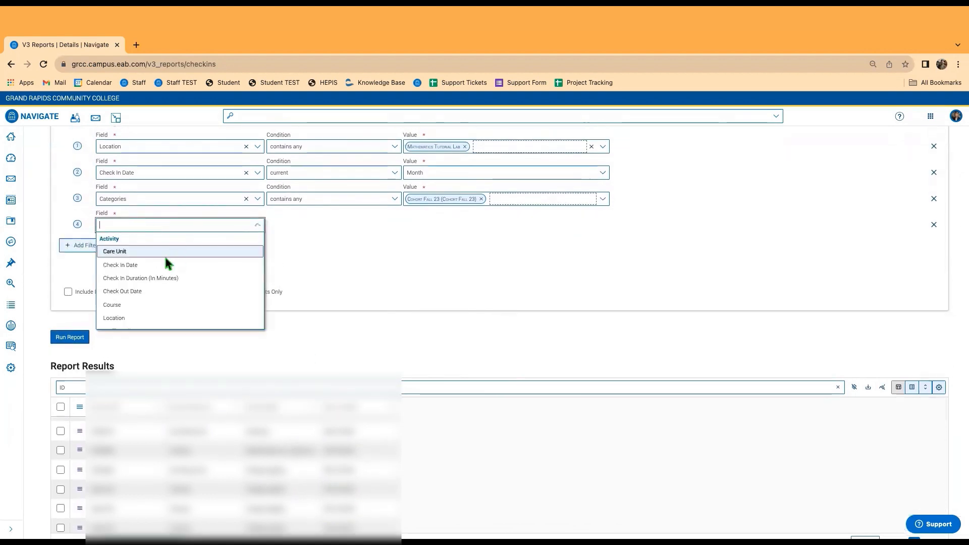
click(306, 359)
click(156, 226)
click(201, 305)
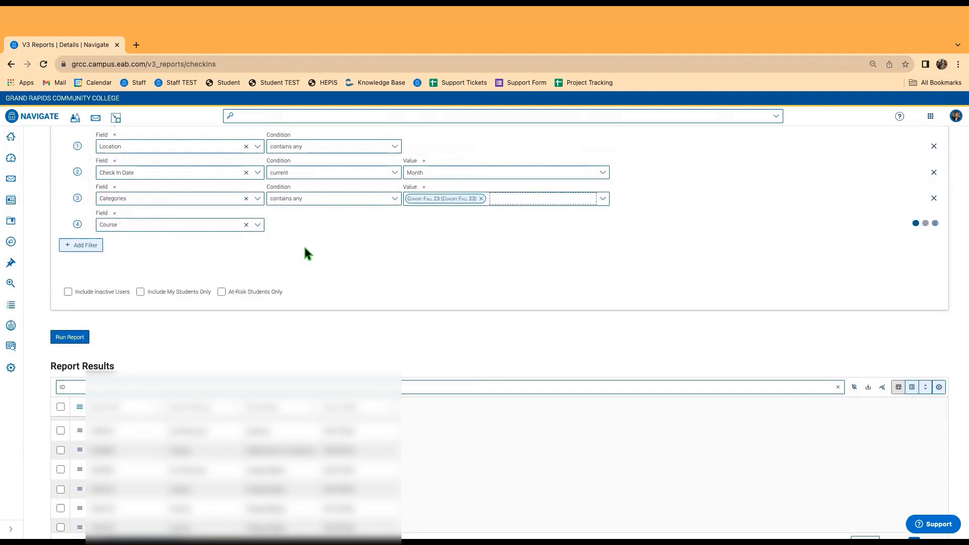
click(427, 225)
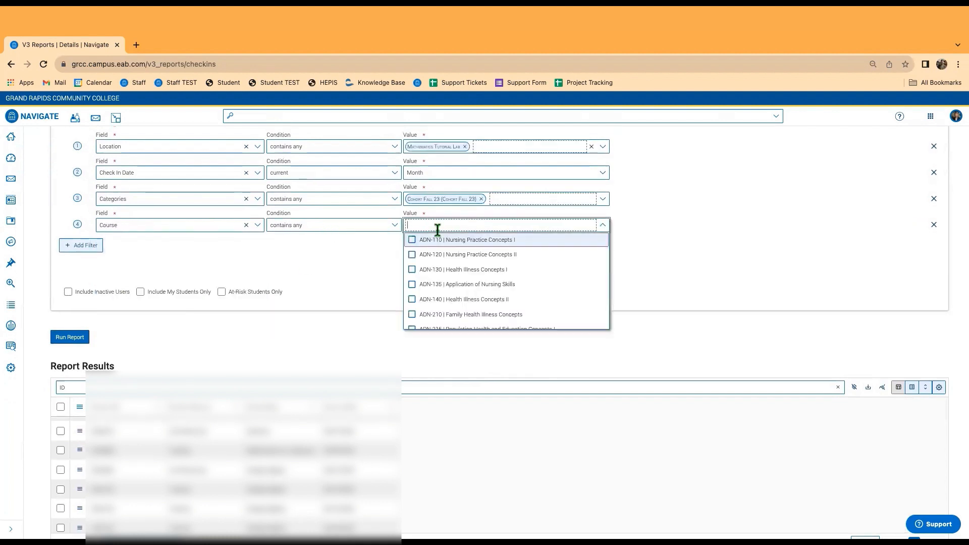
scroll(442, 288, down, 5)
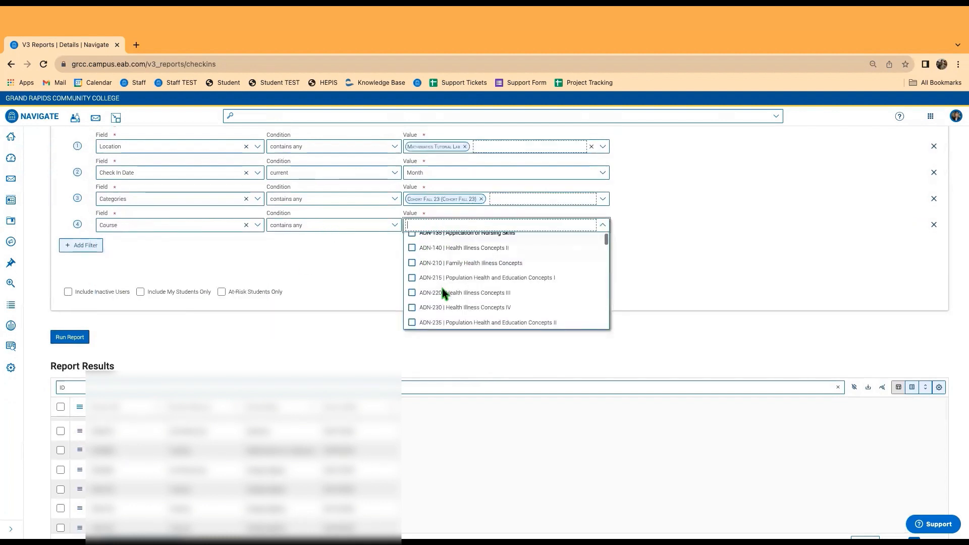
scroll(449, 305, down, 15)
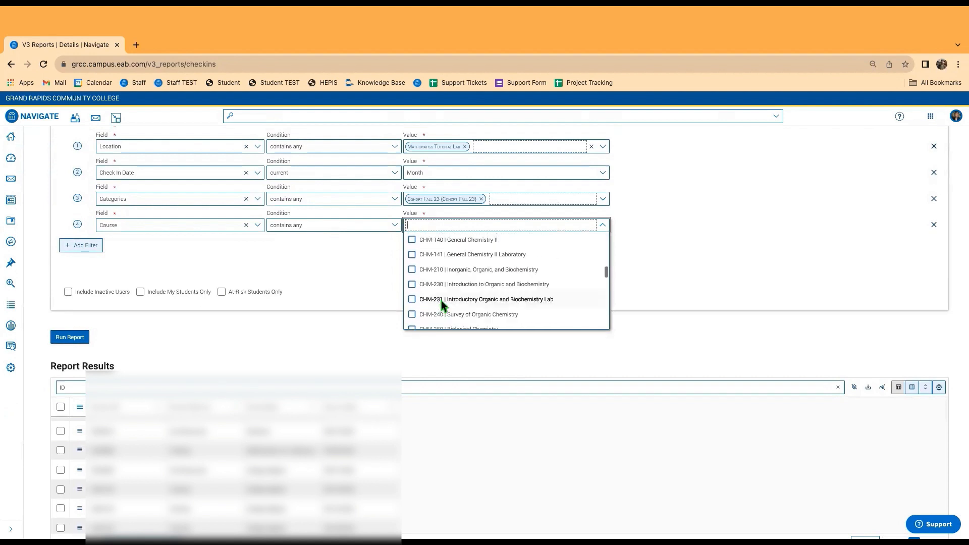
scroll(440, 307, down, 15)
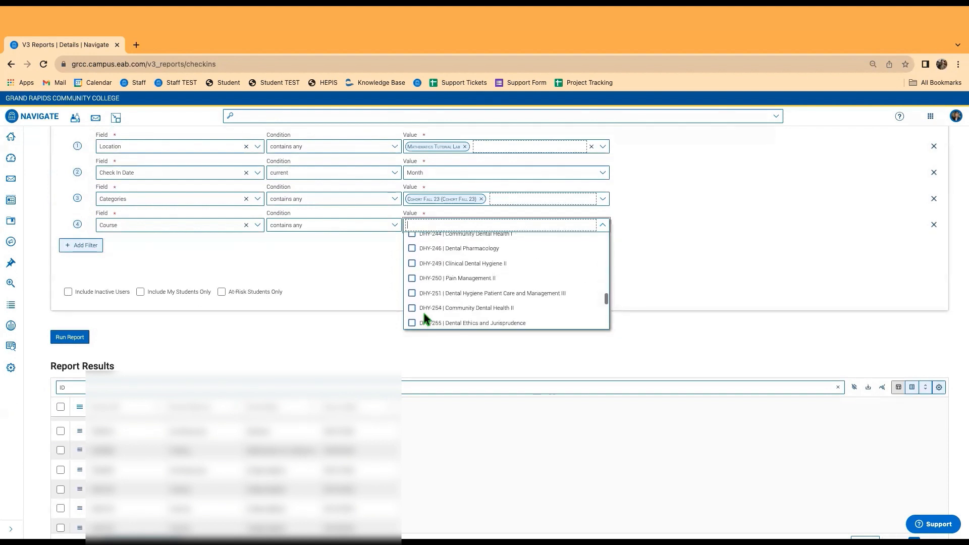
click(640, 281)
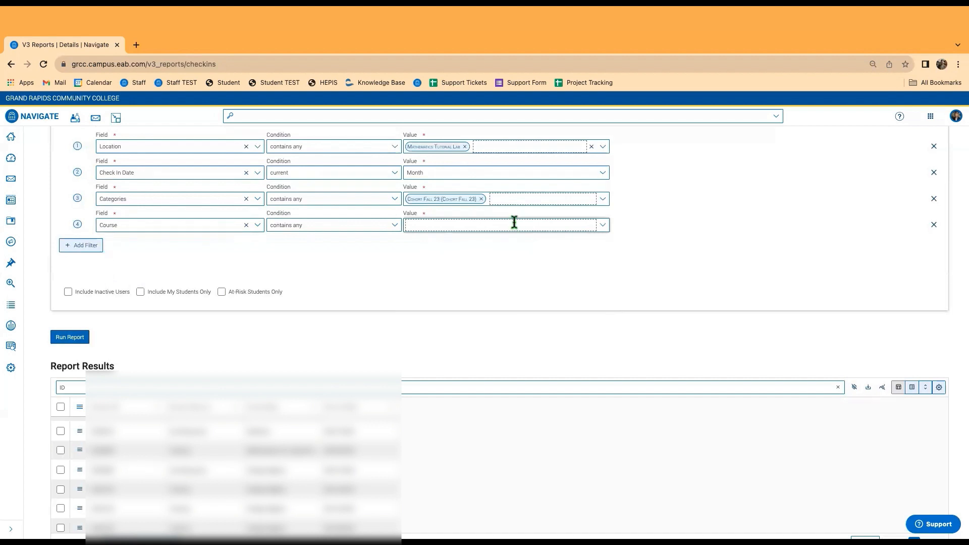
click(934, 224)
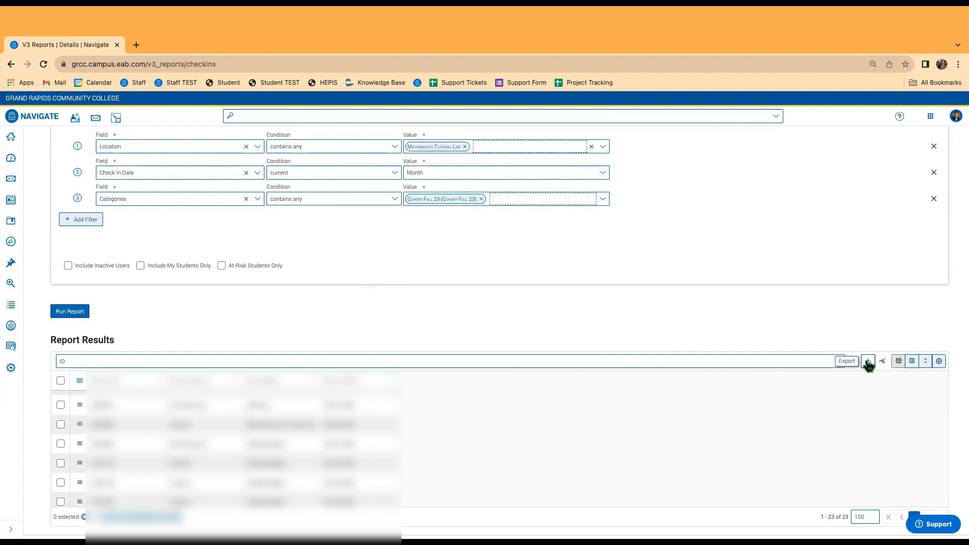
Export the check-in results, sort by Student ID then Student Services, and return to Reports.
click(868, 362)
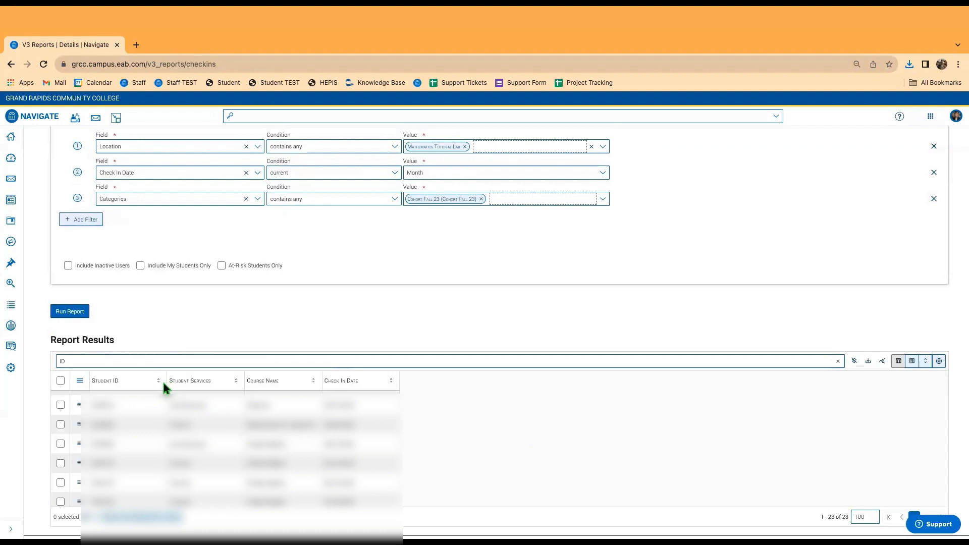
click(158, 381)
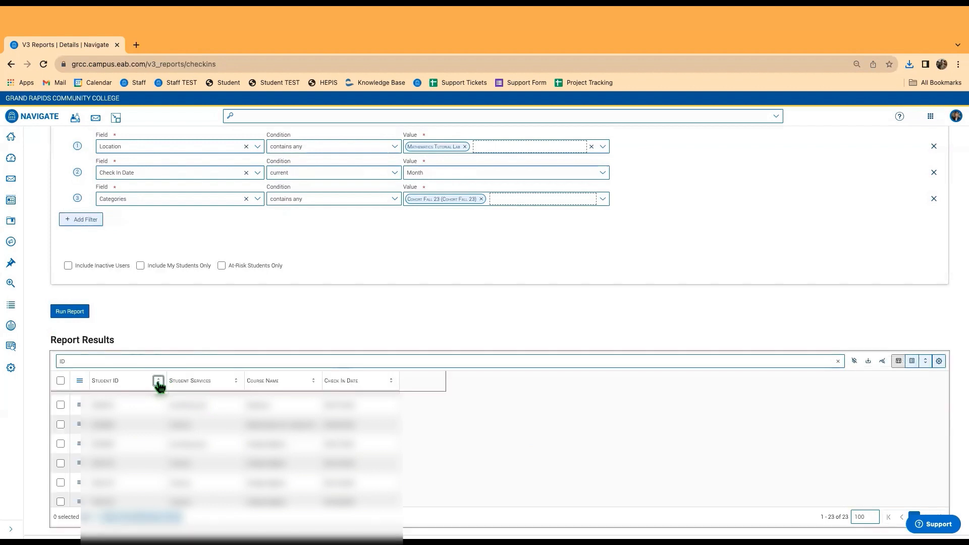
click(236, 382)
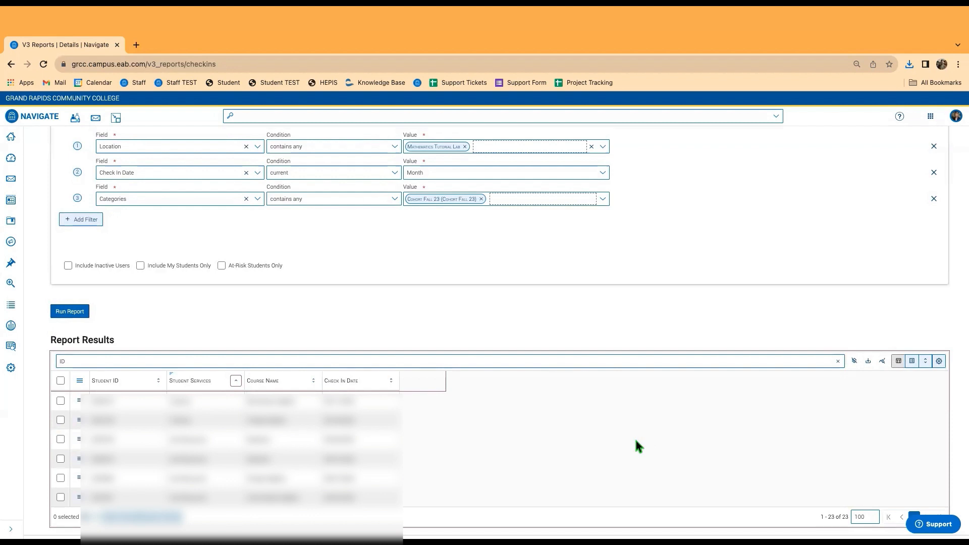
click(11, 347)
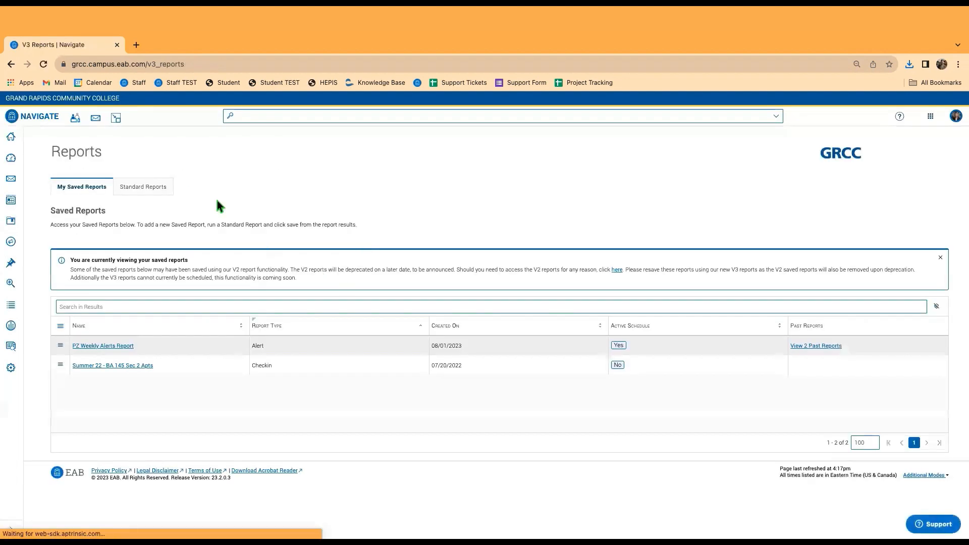
Search the standard reports for 'referrals' and open the Referrals Report.
click(170, 185)
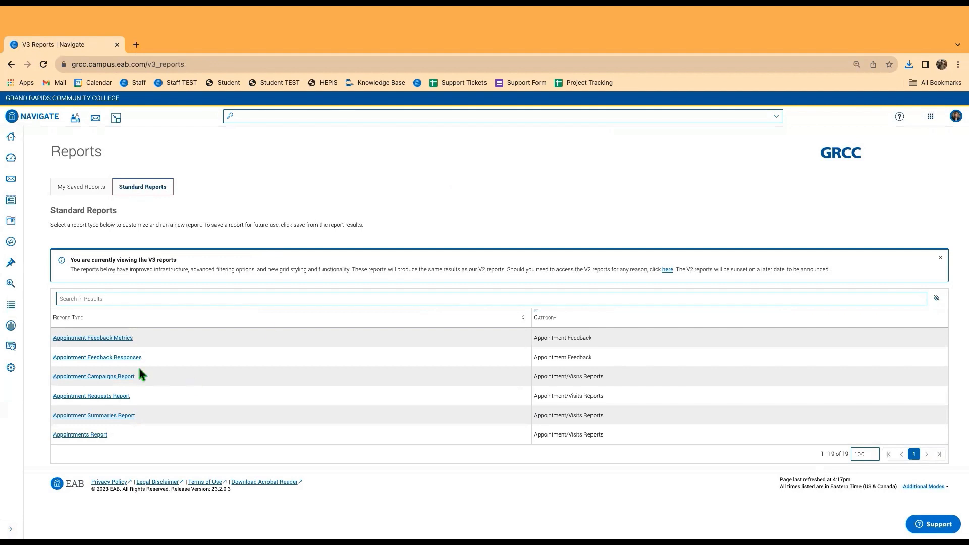
click(104, 298)
text(referra)
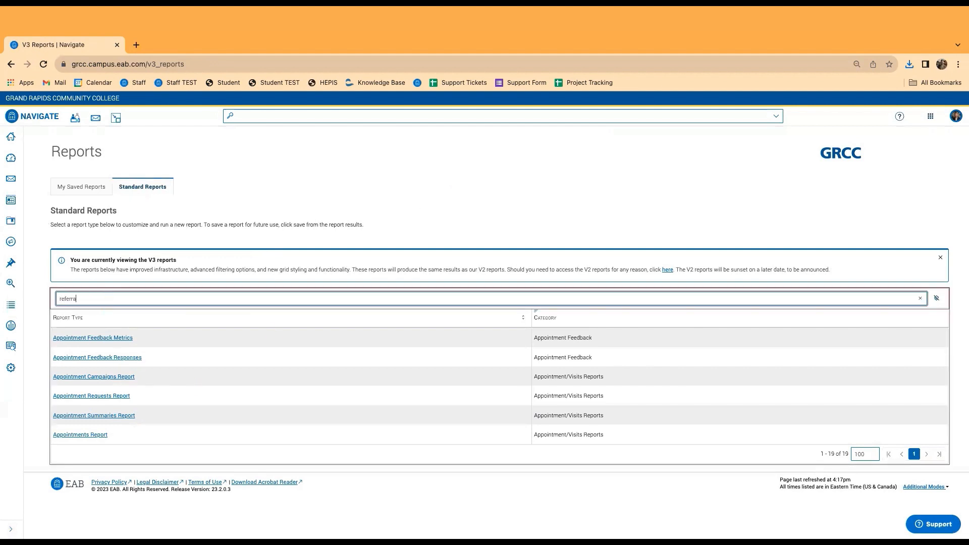
text(ls)
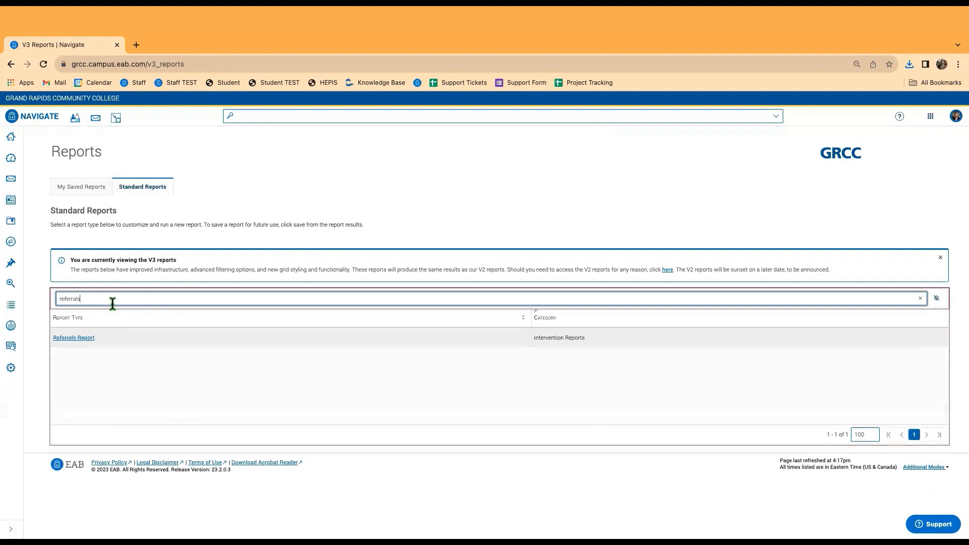
click(75, 339)
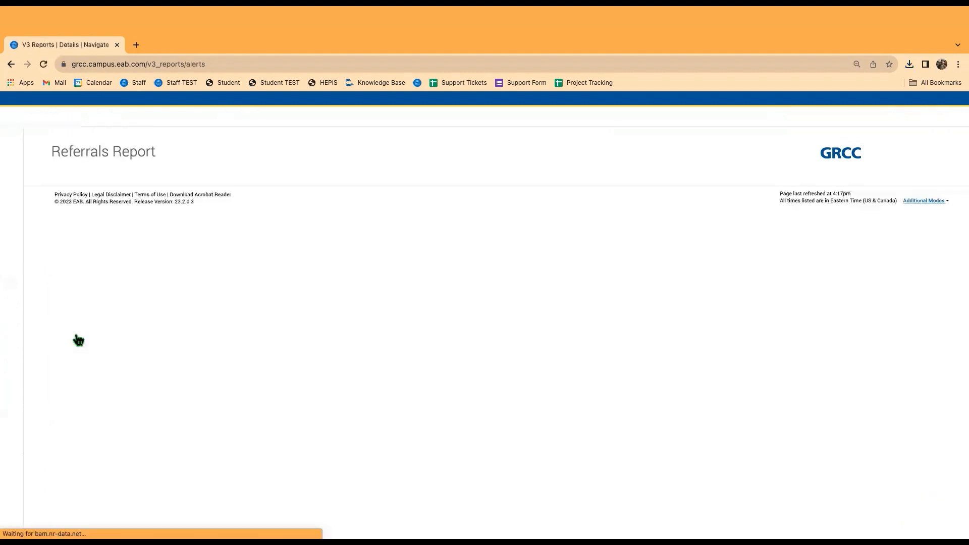
Set the first data filter's field to Referral Reasons.
scroll(242, 331, down, 2)
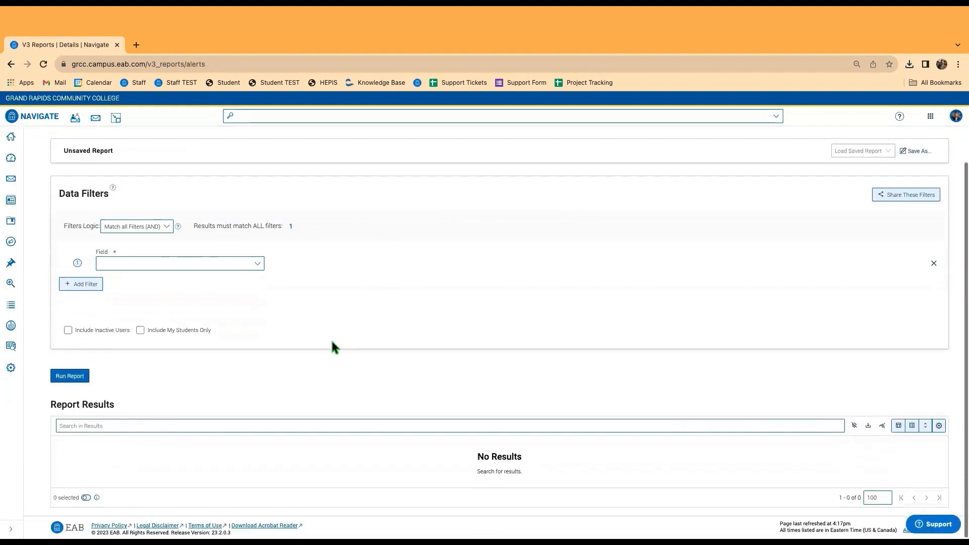
click(213, 267)
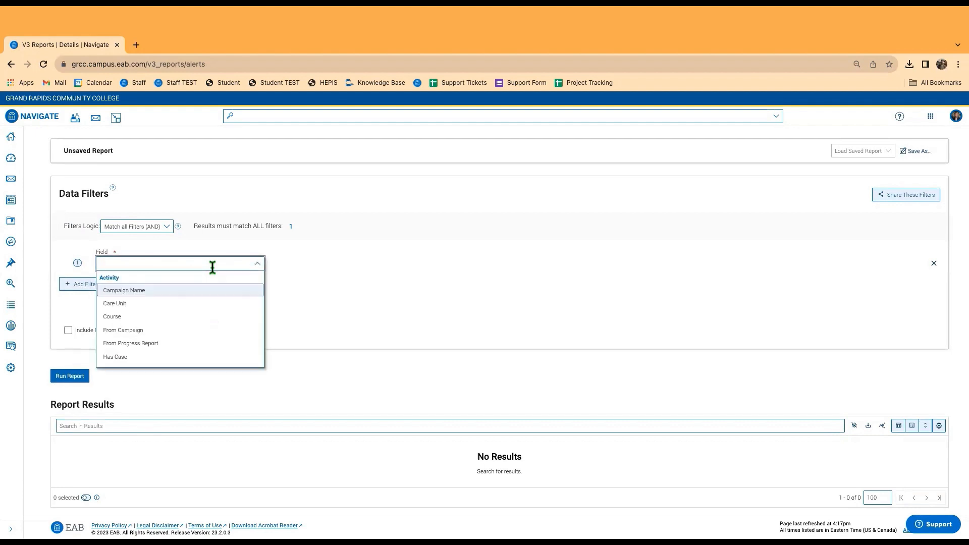
text(acade)
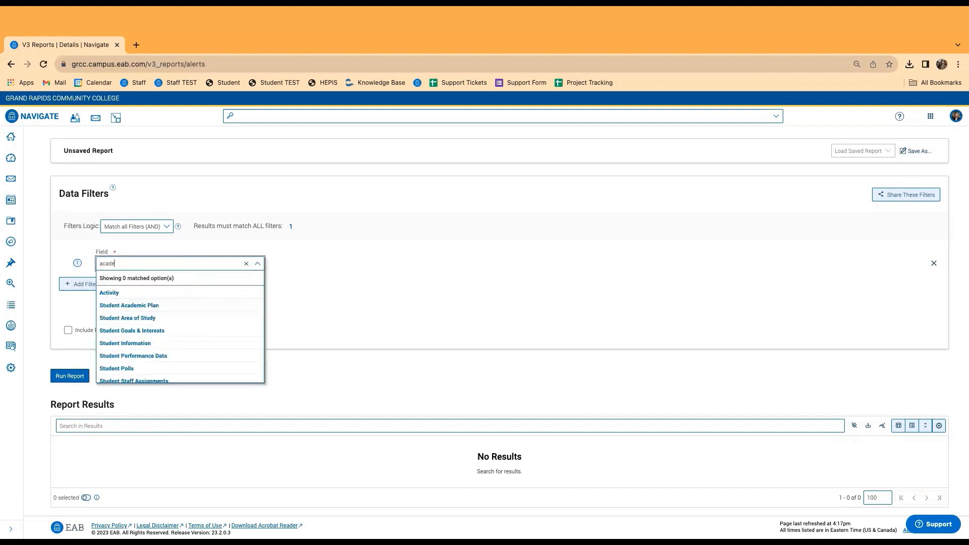
key(BackSpace)
key(BackSpace)
key(BackSpace)
key(BackSpace)
text(refer)
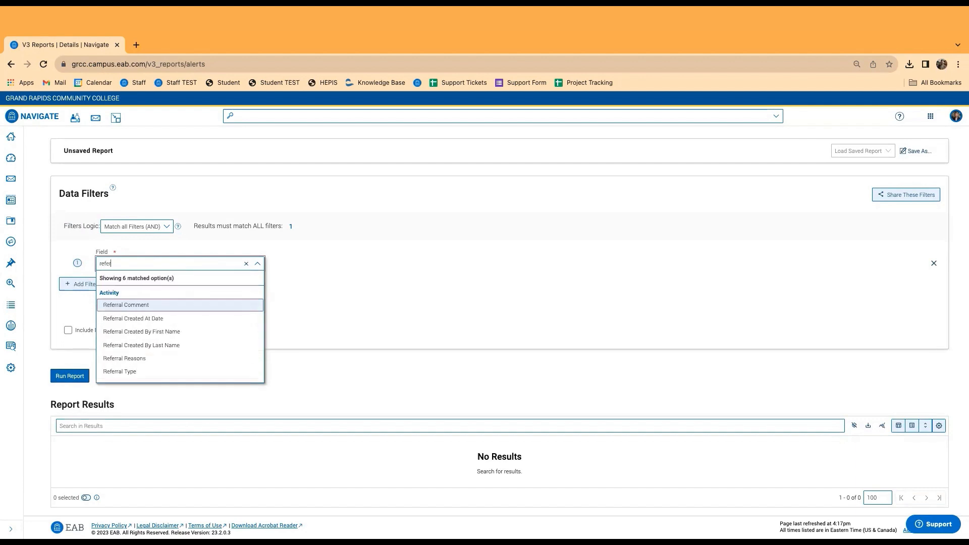
click(133, 361)
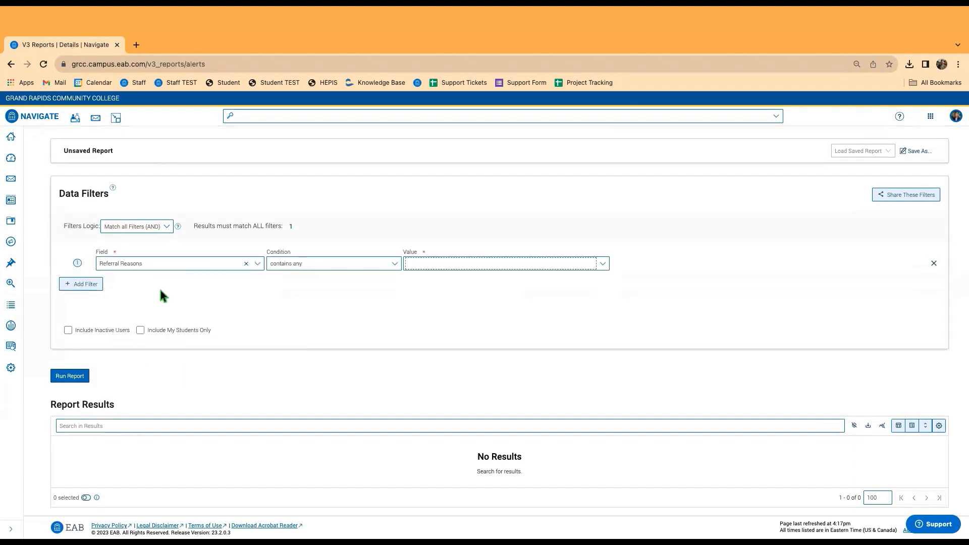
Check Refer to Academic/Career Advising as its value and add a second filter row.
click(449, 267)
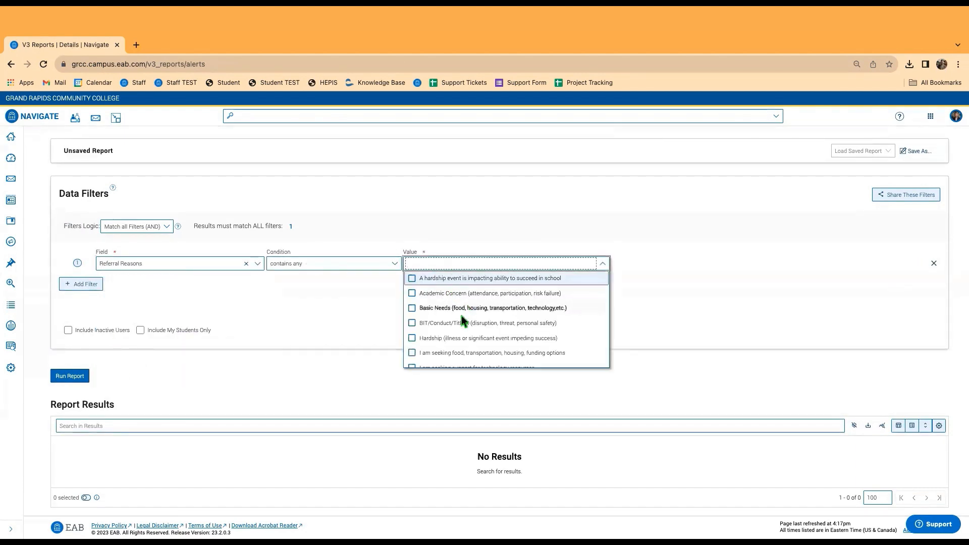
scroll(450, 335, down, 5)
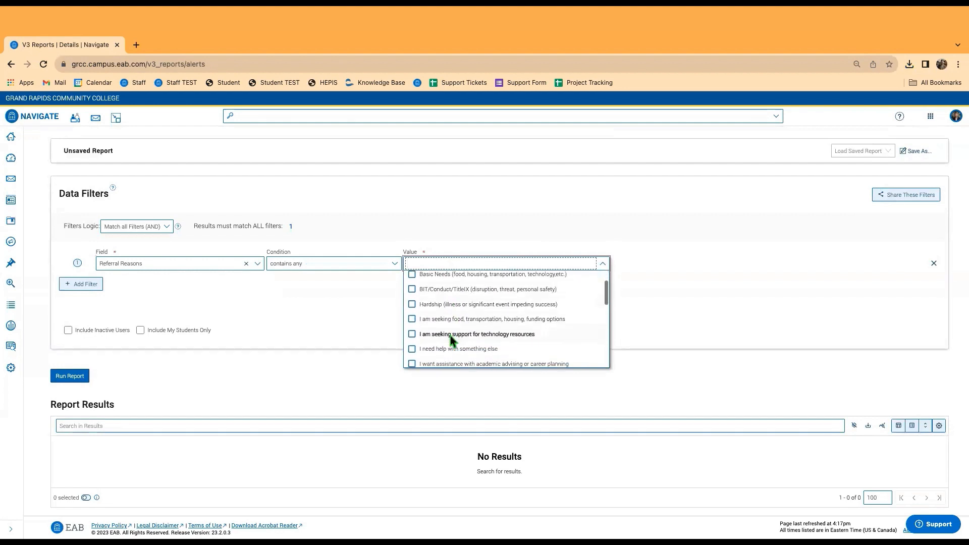
scroll(450, 335, down, 3)
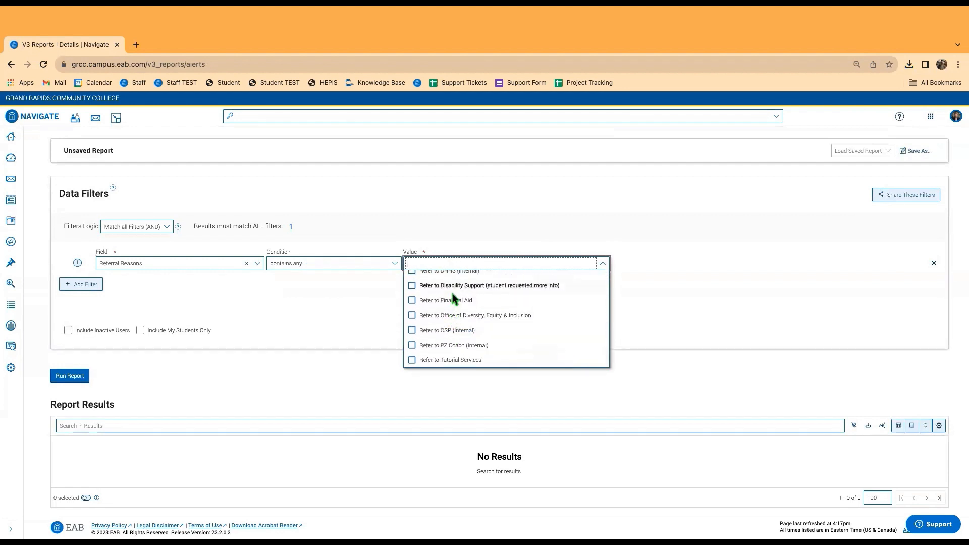
scroll(451, 302, up, 3)
click(459, 344)
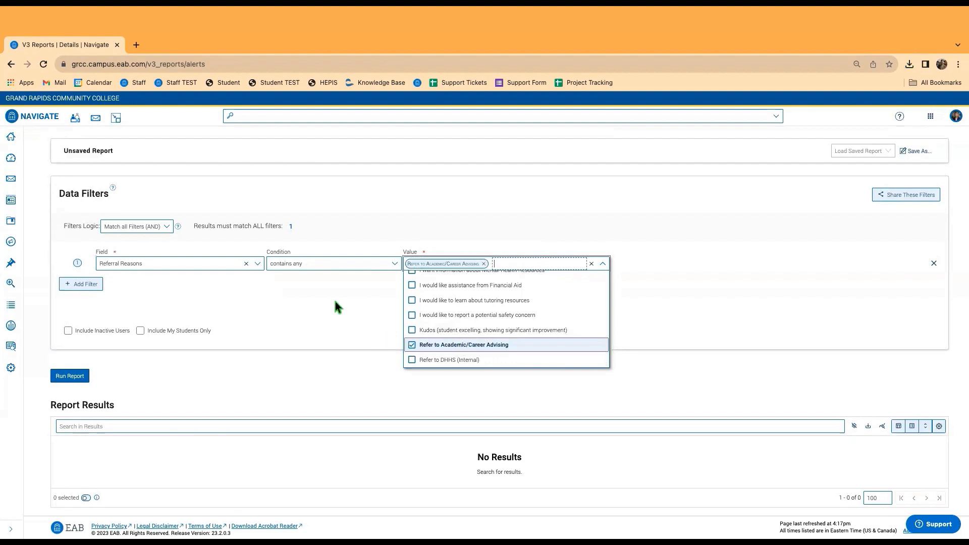
click(238, 316)
click(89, 283)
click(165, 289)
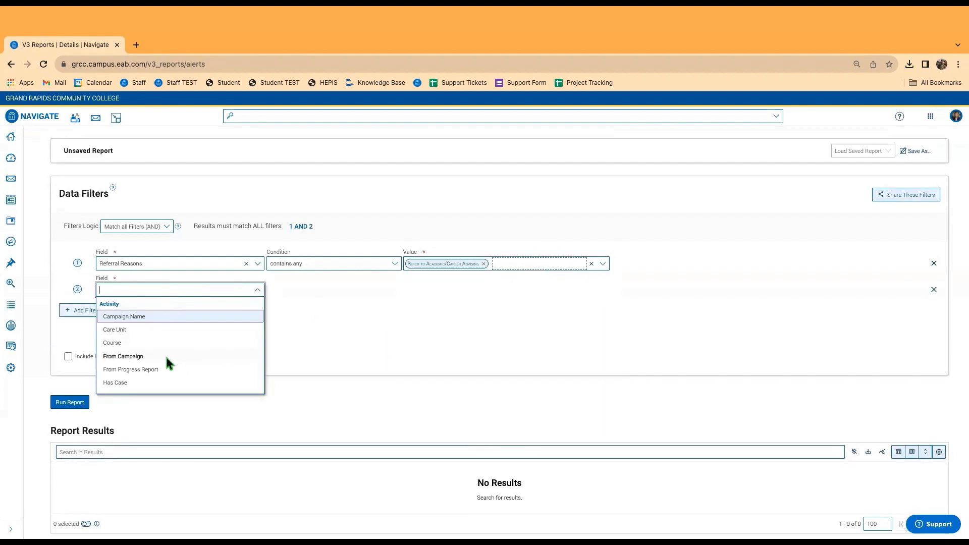
Set the second filter's field to Referral Created At Date.
text(issu)
scroll(163, 387, down, 2)
scroll(163, 386, down, 1)
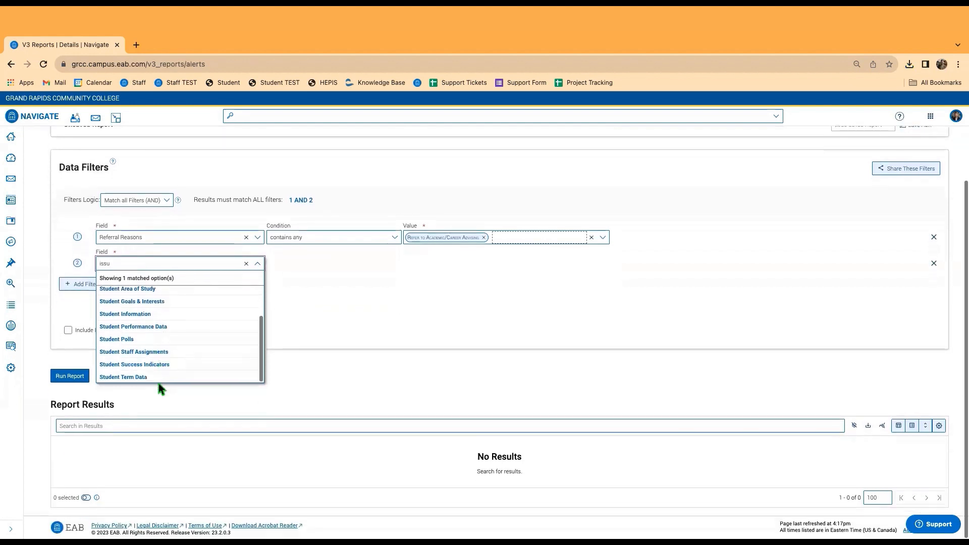
scroll(158, 383, up, 3)
key(BackSpace)
key(BackSpace)
key(BackSpace)
key(BackSpace)
text(date)
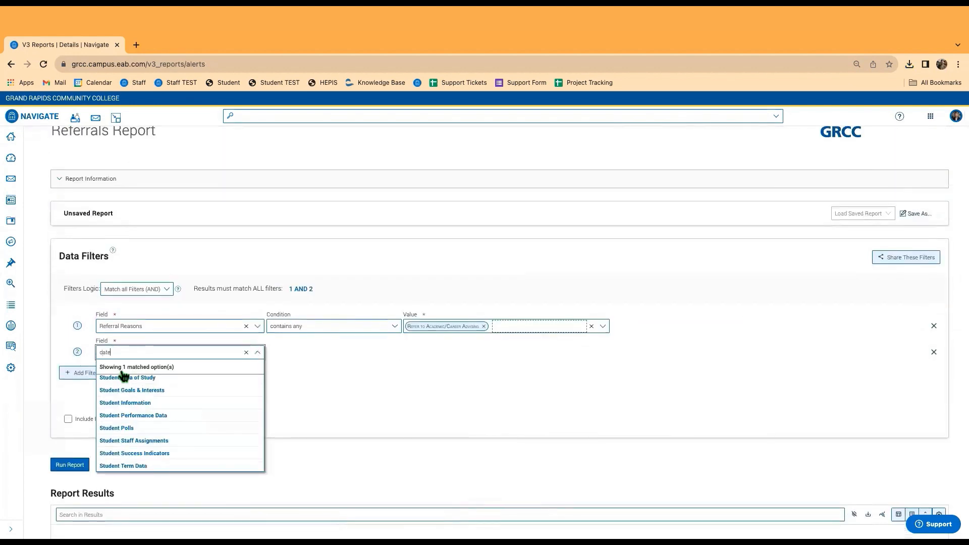
click(131, 398)
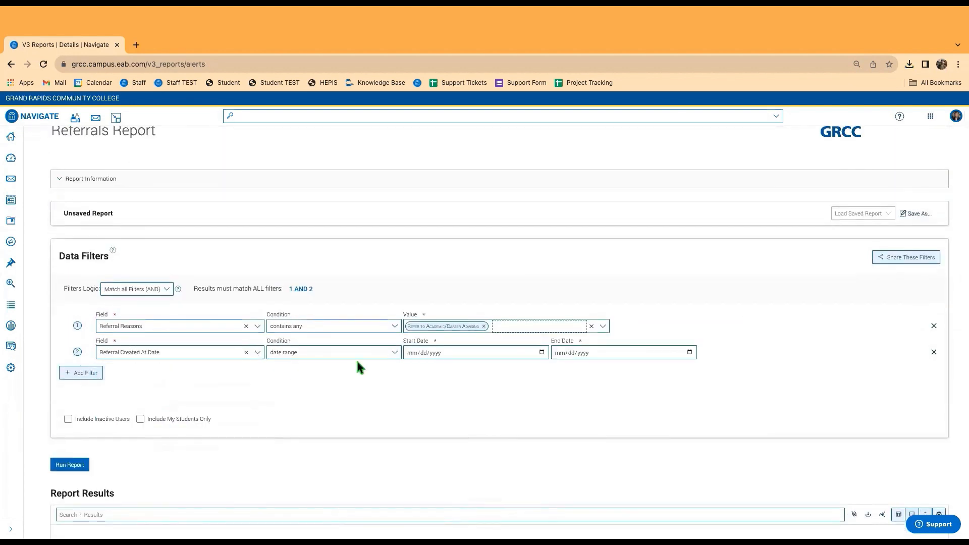
Pick 08/30/2021 as the start date from the calendar.
click(435, 356)
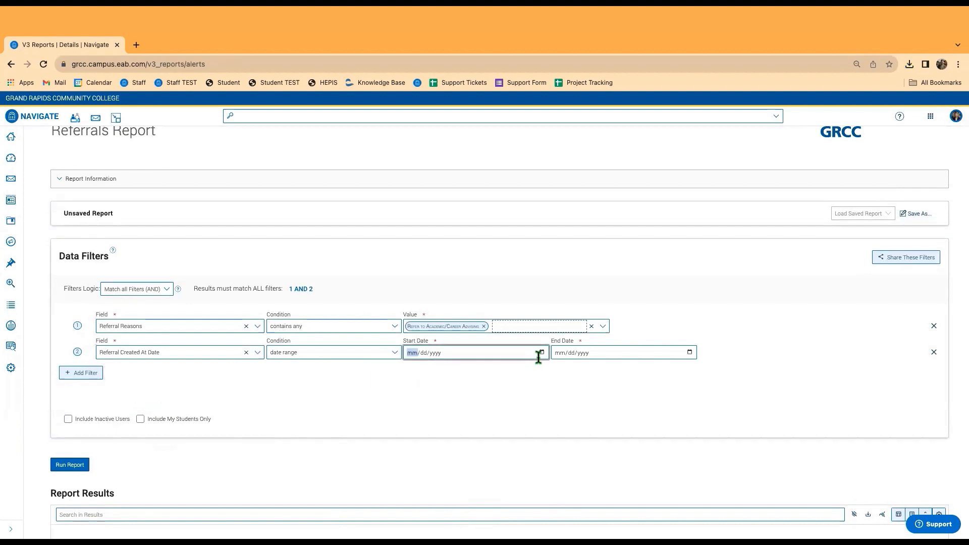
click(542, 353)
click(468, 368)
click(469, 368)
click(468, 369)
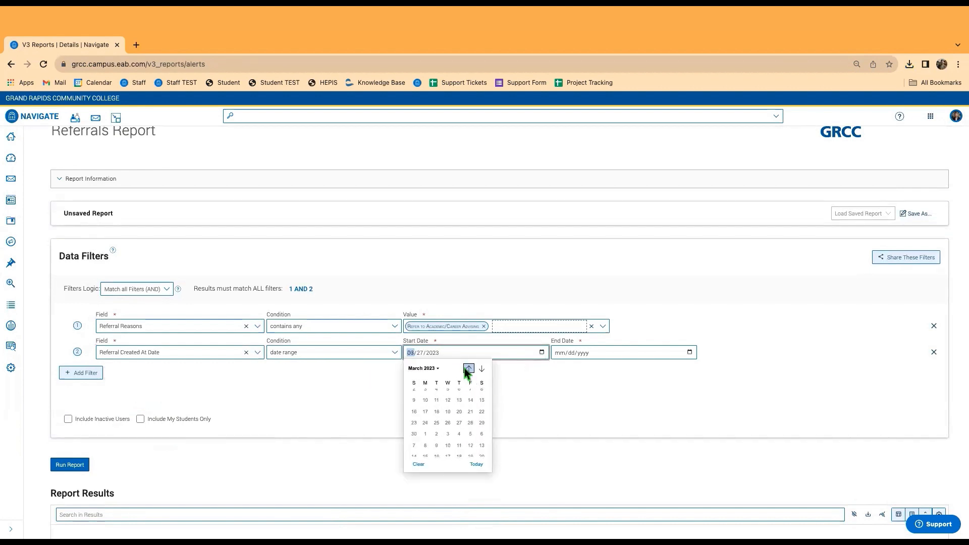
click(468, 369)
click(468, 368)
click(468, 368)
click(468, 368)
click(468, 368)
click(468, 368)
click(468, 368)
click(468, 368)
click(468, 368)
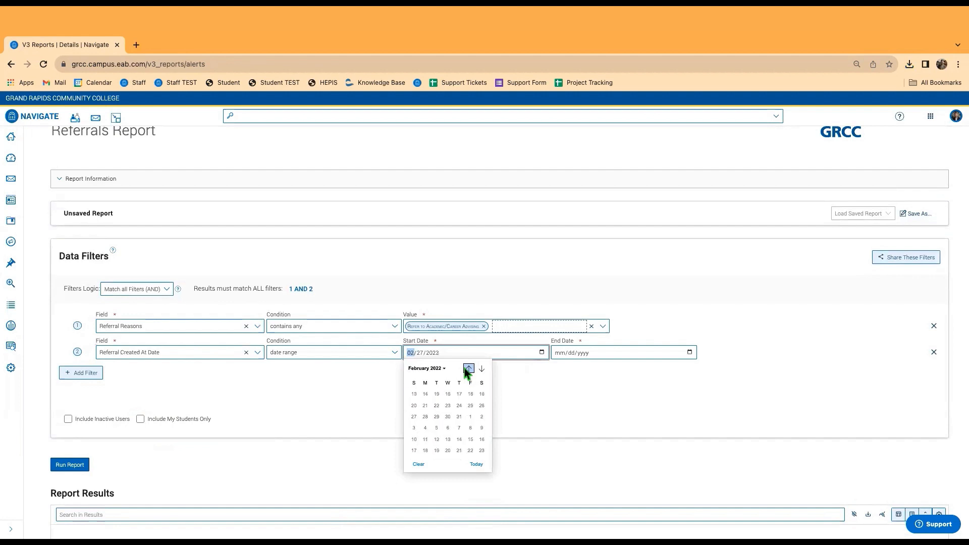
click(468, 369)
click(469, 369)
click(469, 368)
click(469, 368)
click(468, 369)
click(469, 368)
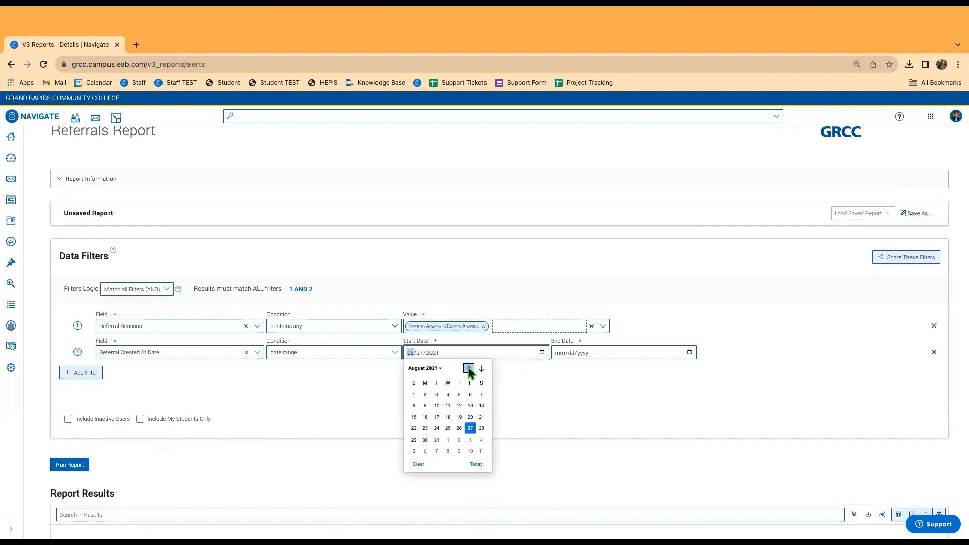
click(424, 440)
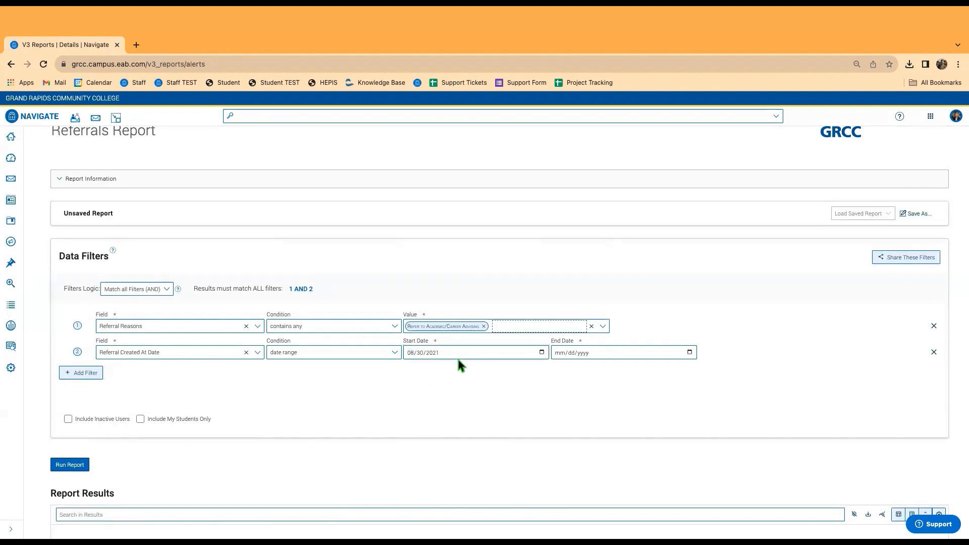
Pick 09/27/2023 as the end date and run the report.
click(642, 350)
click(690, 352)
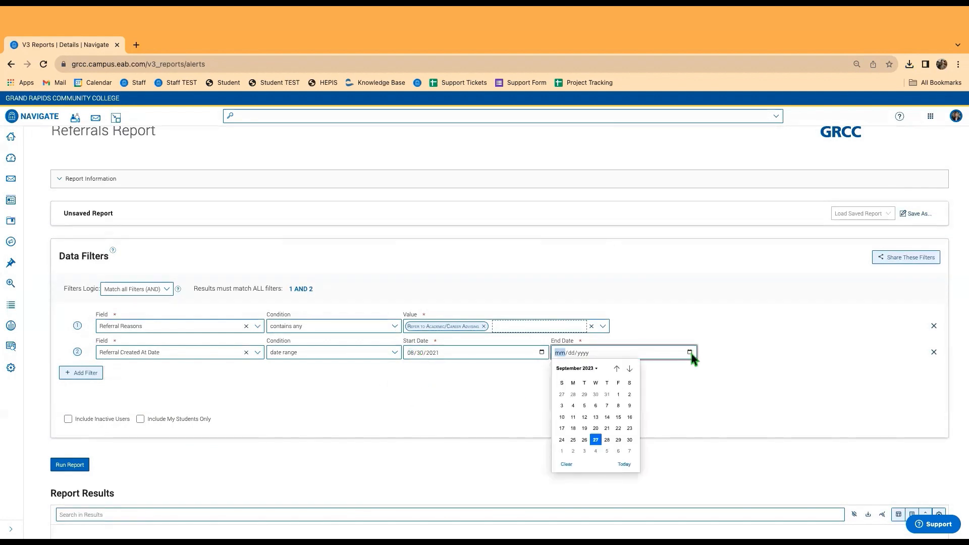
click(596, 440)
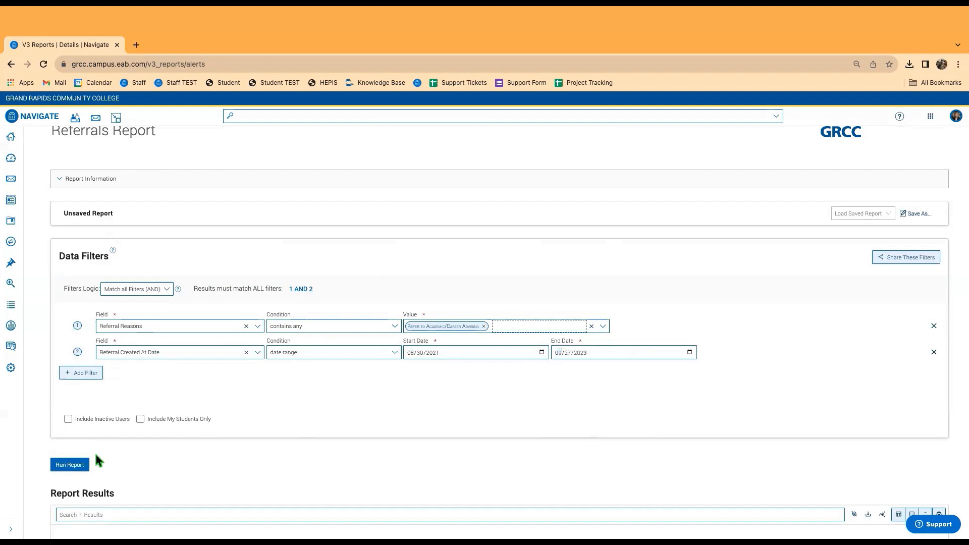
click(73, 467)
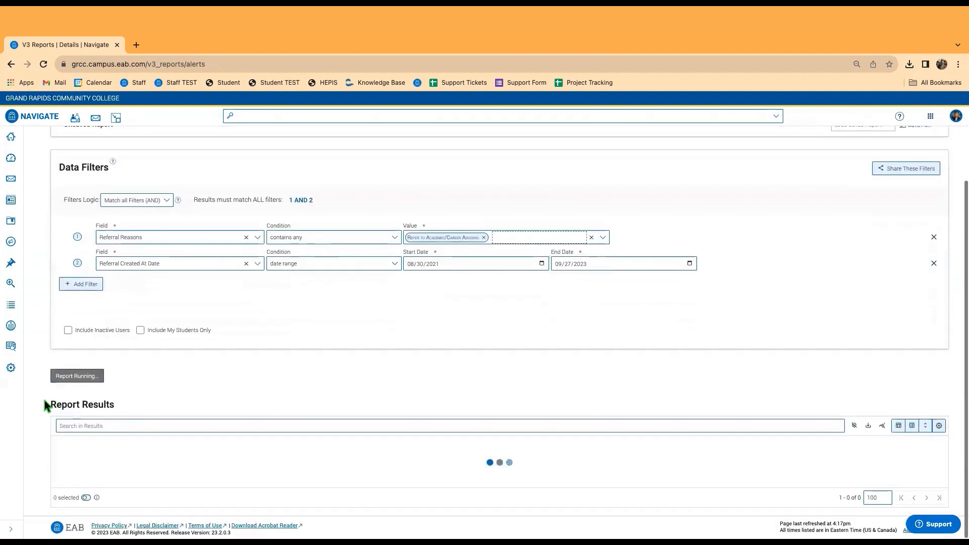
Scroll through the 924 referral results and back up to the Data Filters.
scroll(35, 323, up, 2)
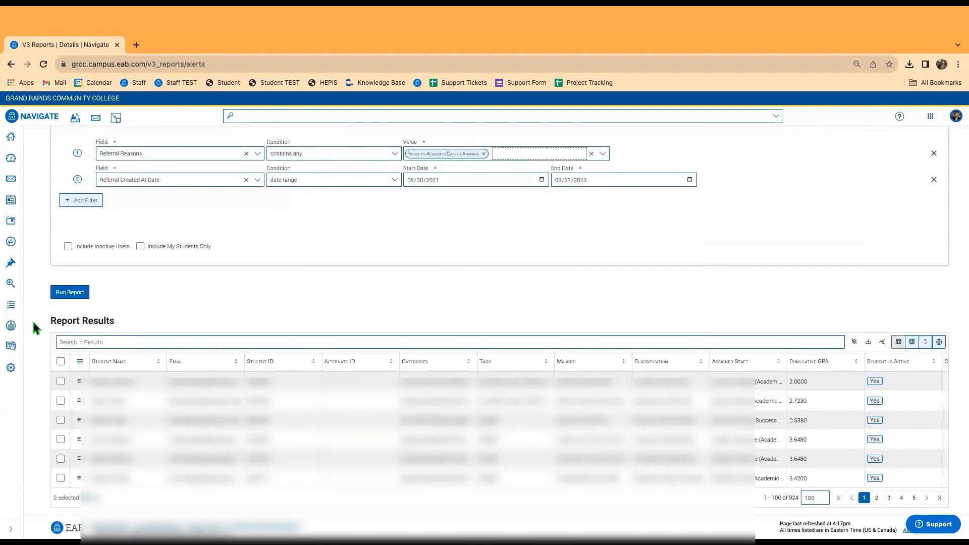
scroll(32, 322, up, 3)
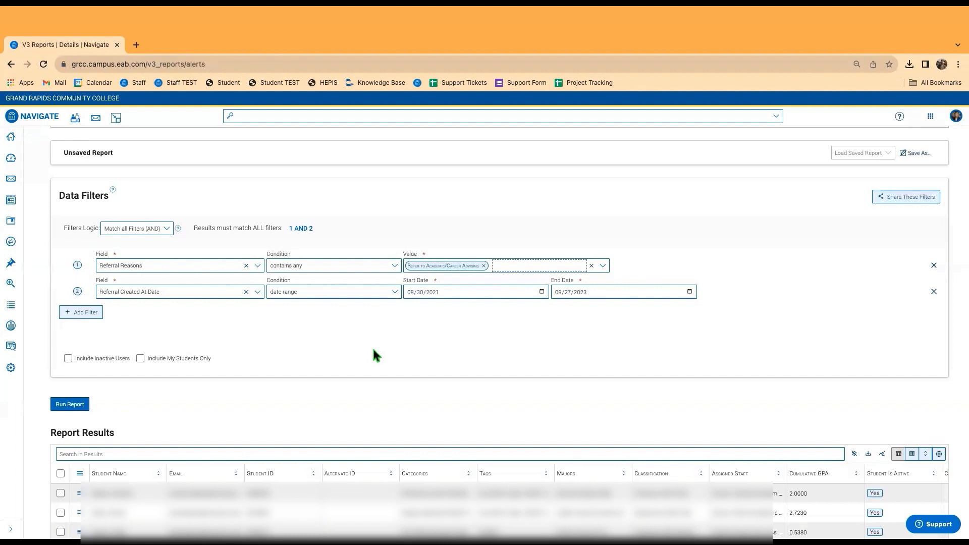
scroll(394, 341, down, 2)
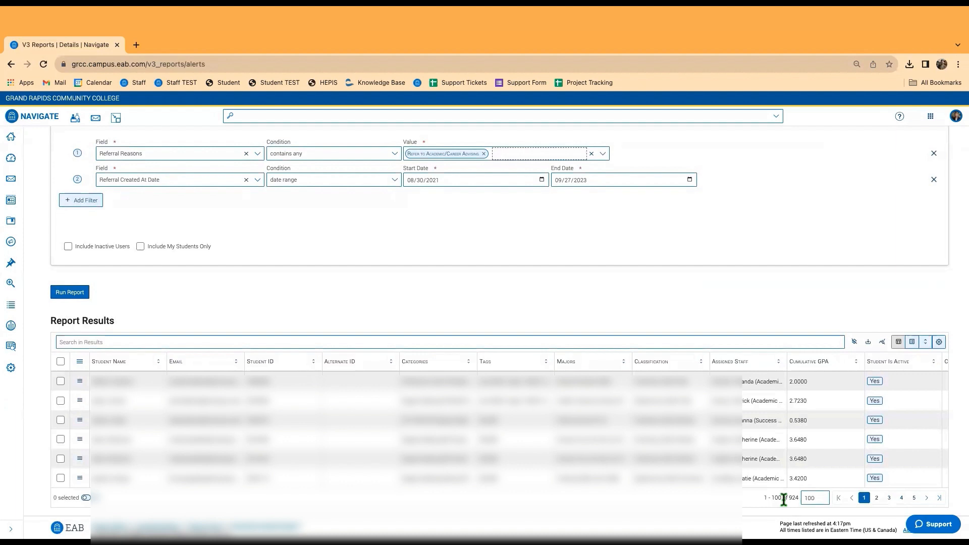
scroll(302, 333, up, 4)
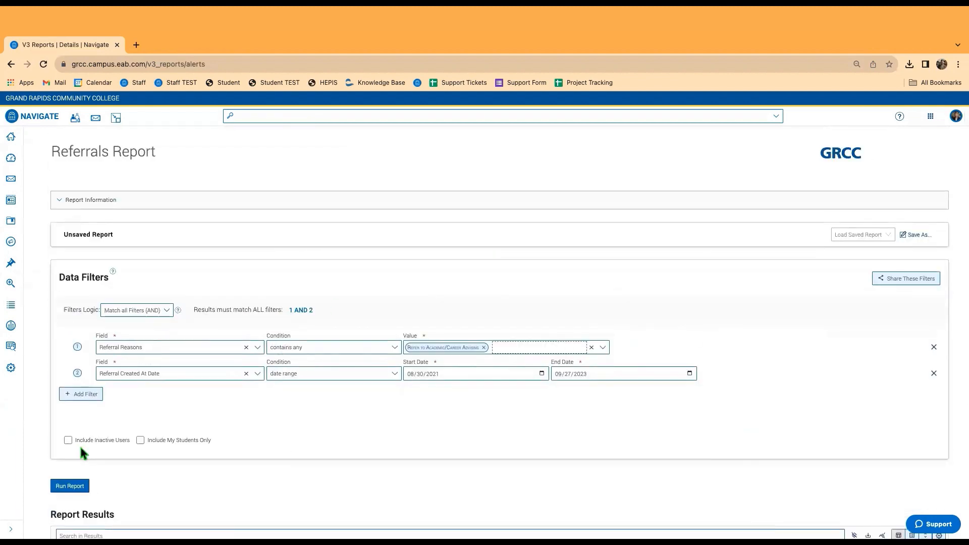
Add a third filter on Referral Created By Last Name with the first staff surname.
click(85, 395)
scroll(131, 392, down, 2)
click(134, 306)
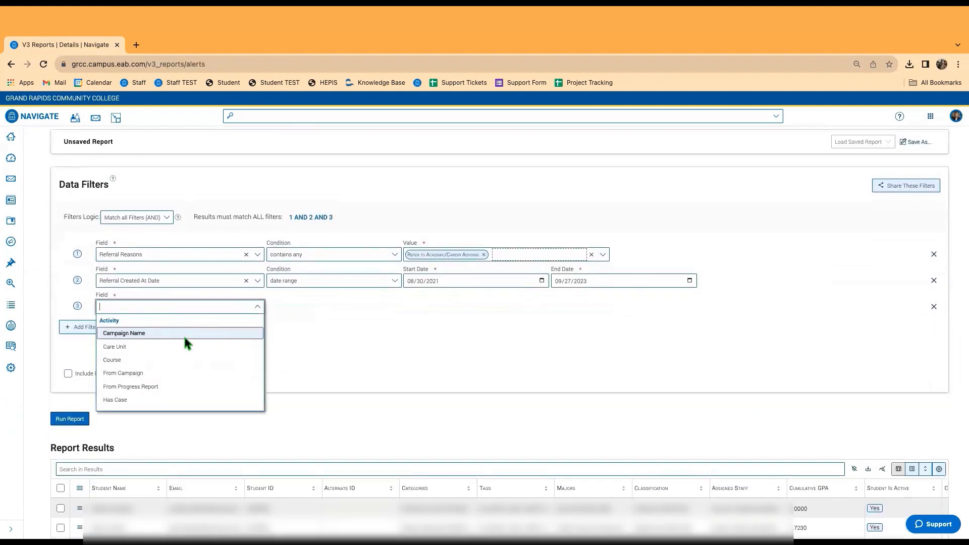
text(by)
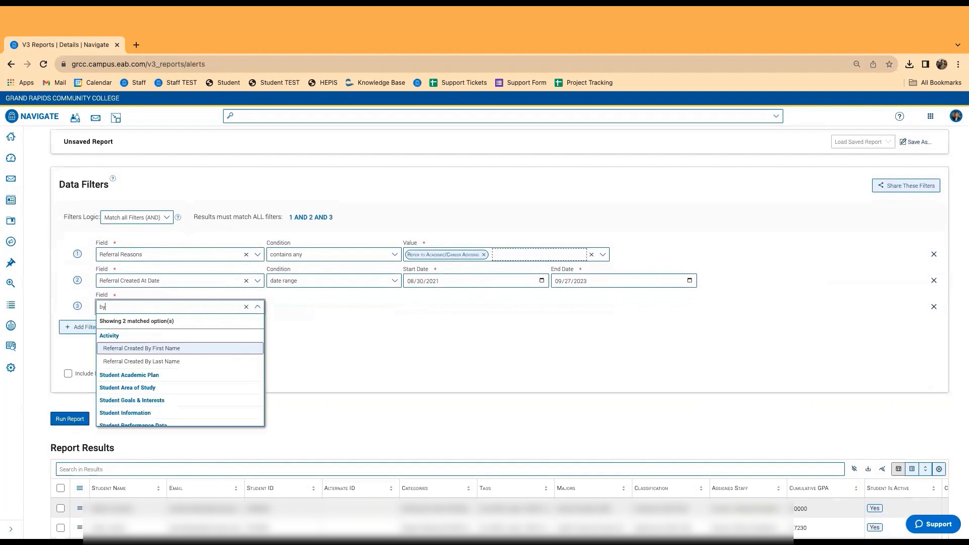
click(154, 361)
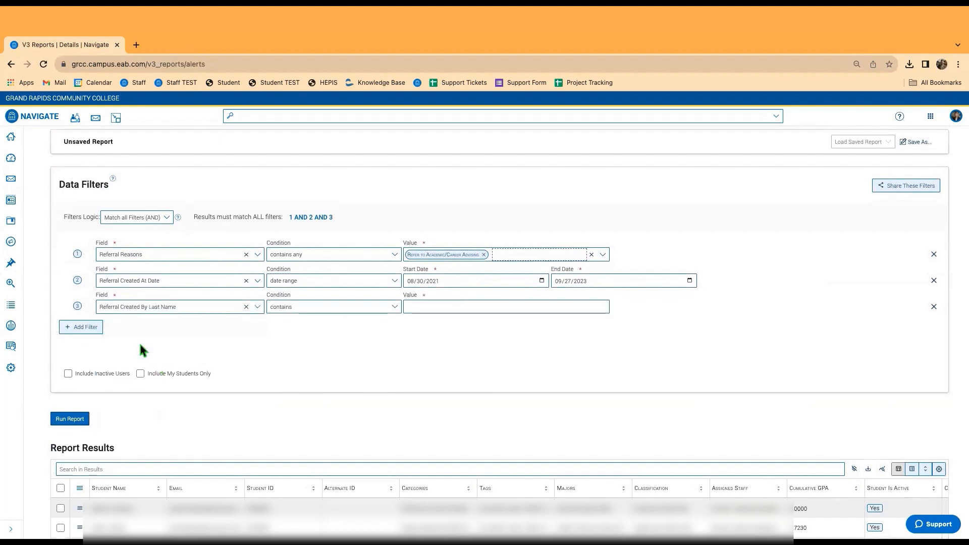
click(430, 310)
text(degraaf)
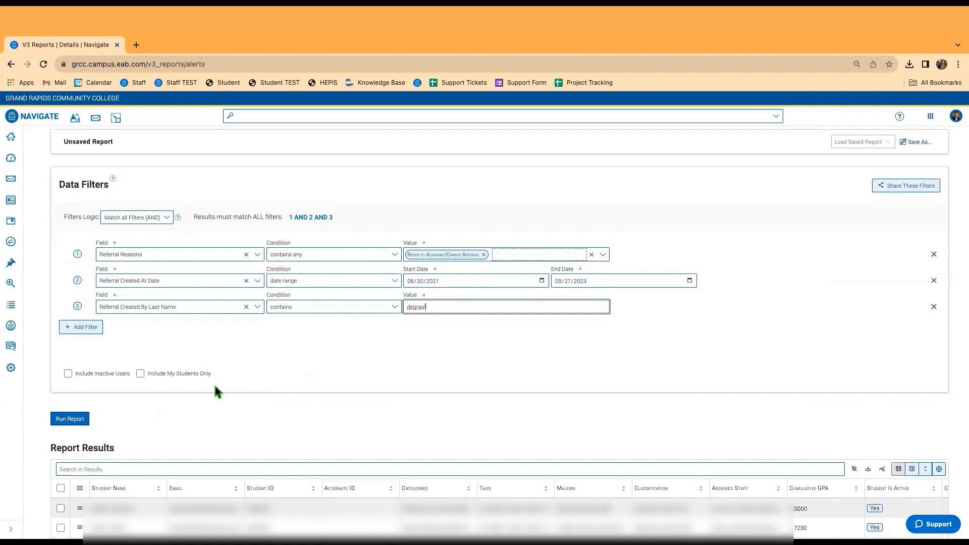
Add a fourth Referral Created By Last Name filter with the second surname and rerun.
click(83, 328)
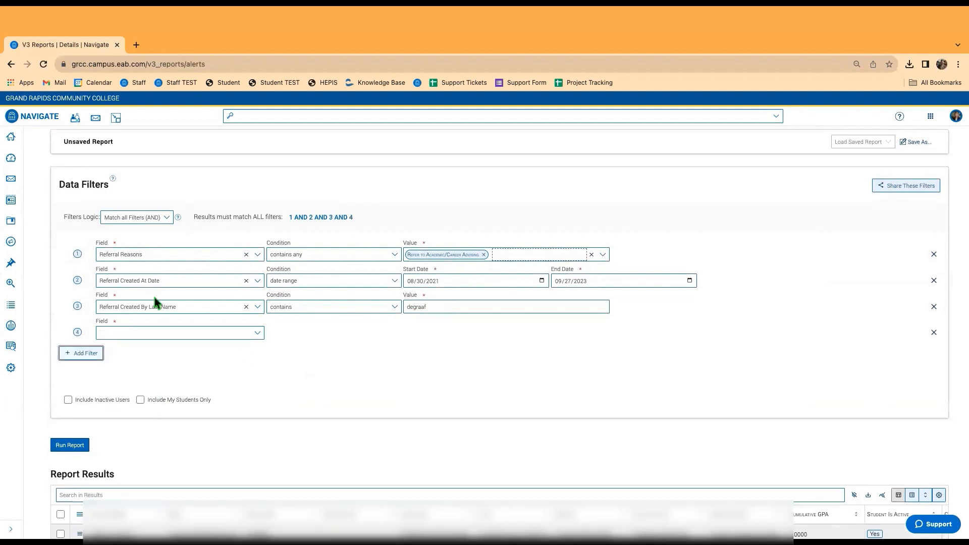
click(157, 332)
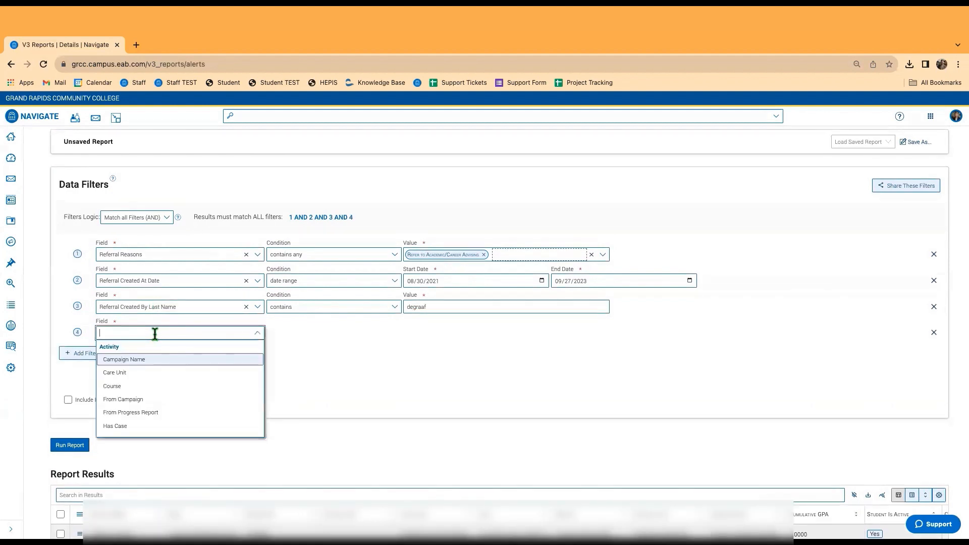
text(referr)
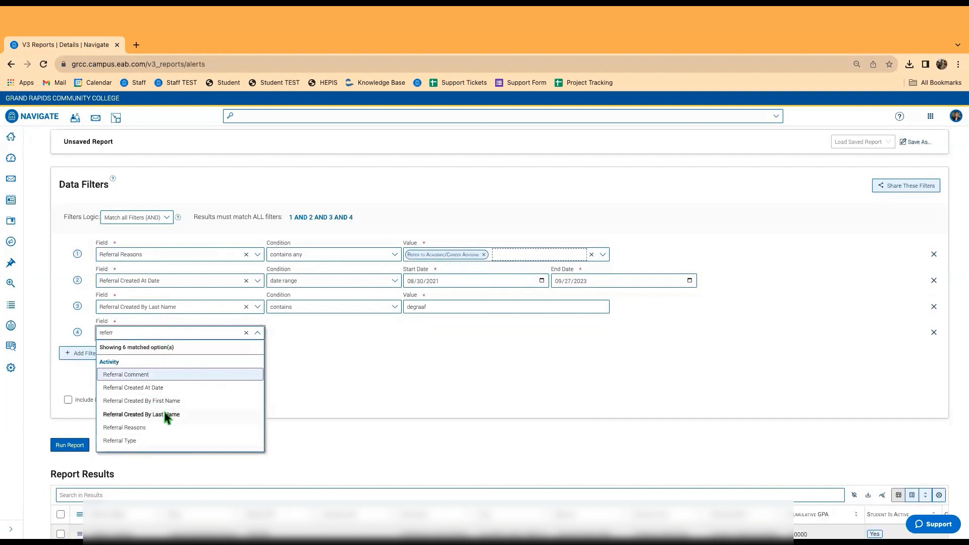
click(165, 414)
click(429, 333)
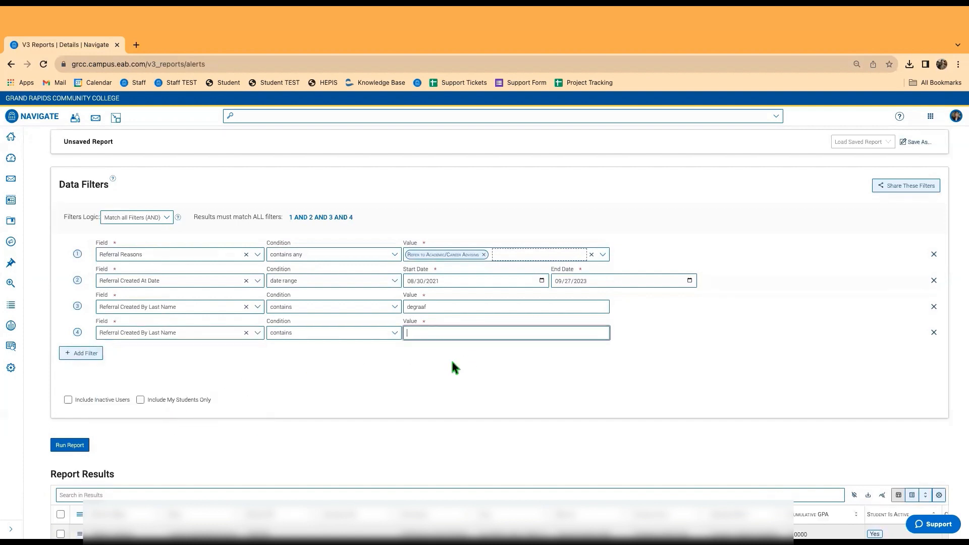
text(lovell)
click(72, 448)
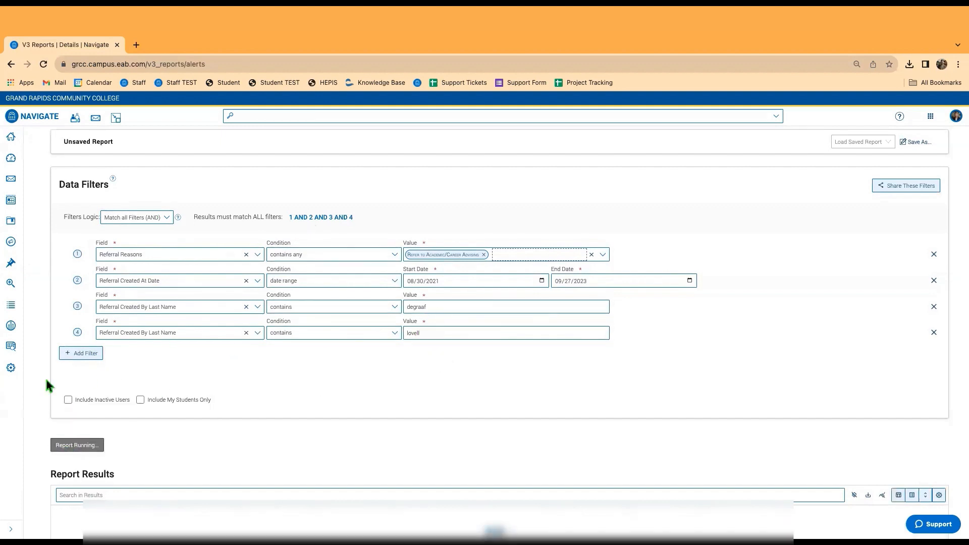
Highlight the No Results message and scroll up to the 1 AND 2 AND 3 AND 4 logic.
scroll(40, 262, down, 1)
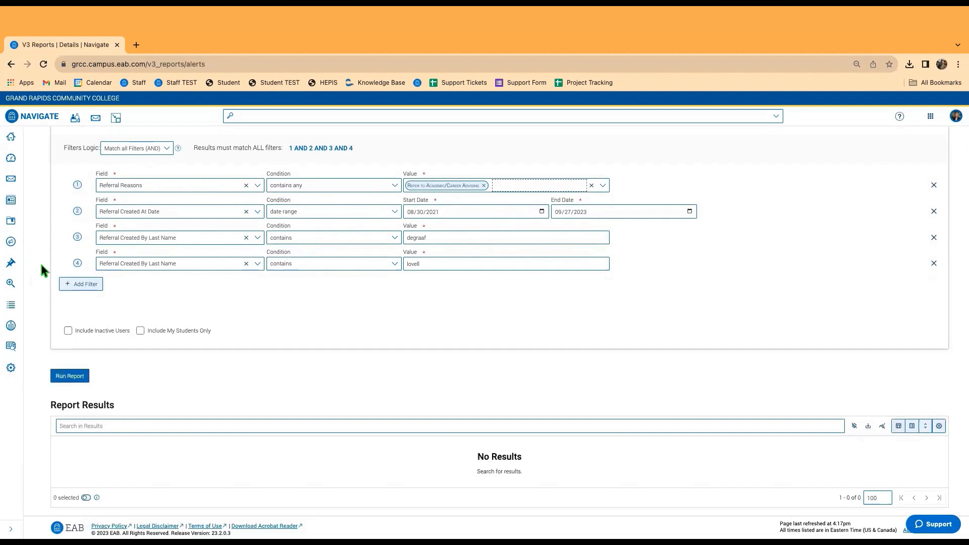
drag(470, 455, 567, 476)
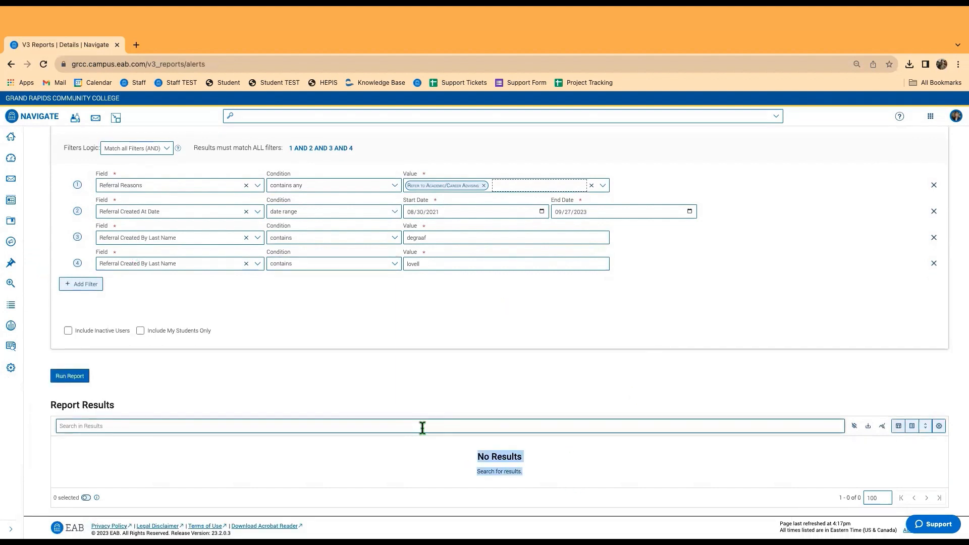
scroll(424, 419, up, 1)
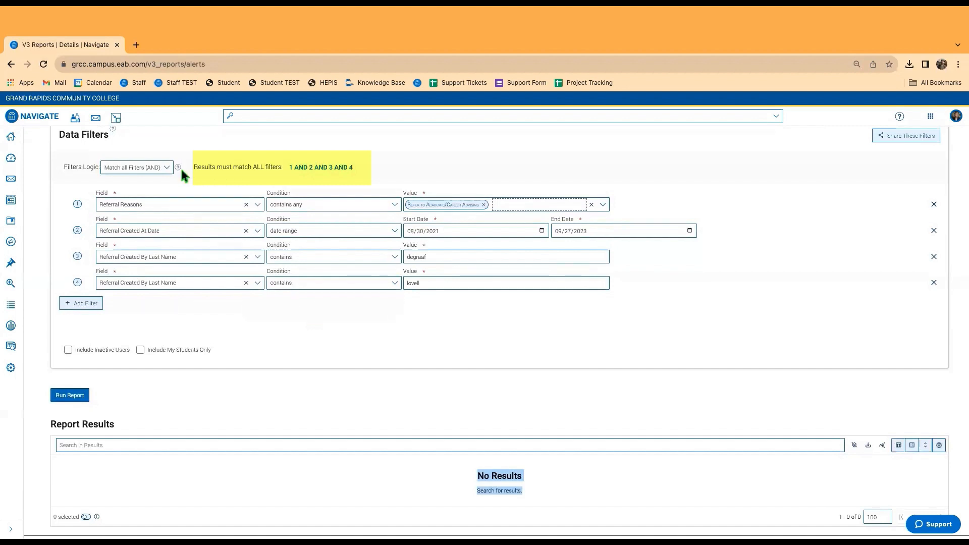
Switch Filters Logic to Advanced (AND/OR) and apply the condition 1 AND 2 AND (3 OR 4).
click(159, 170)
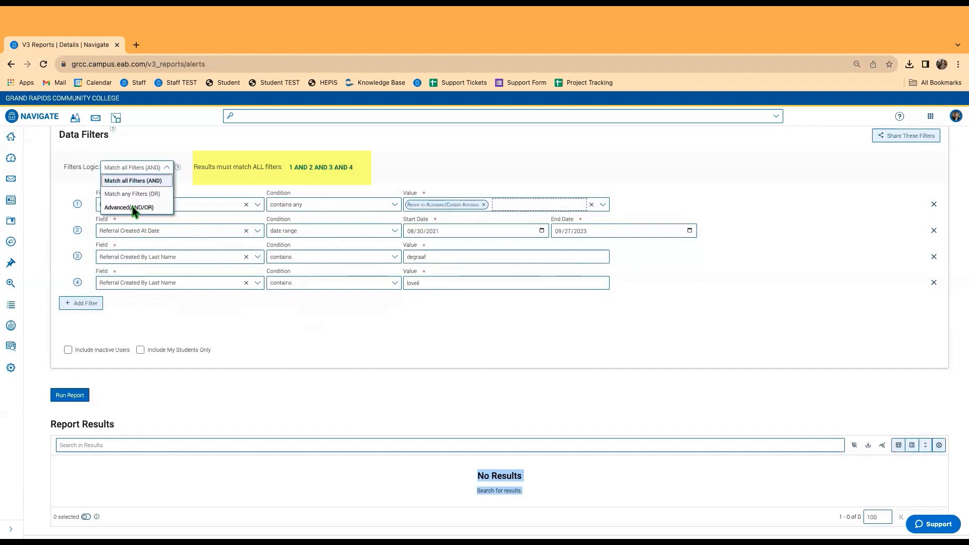
click(132, 207)
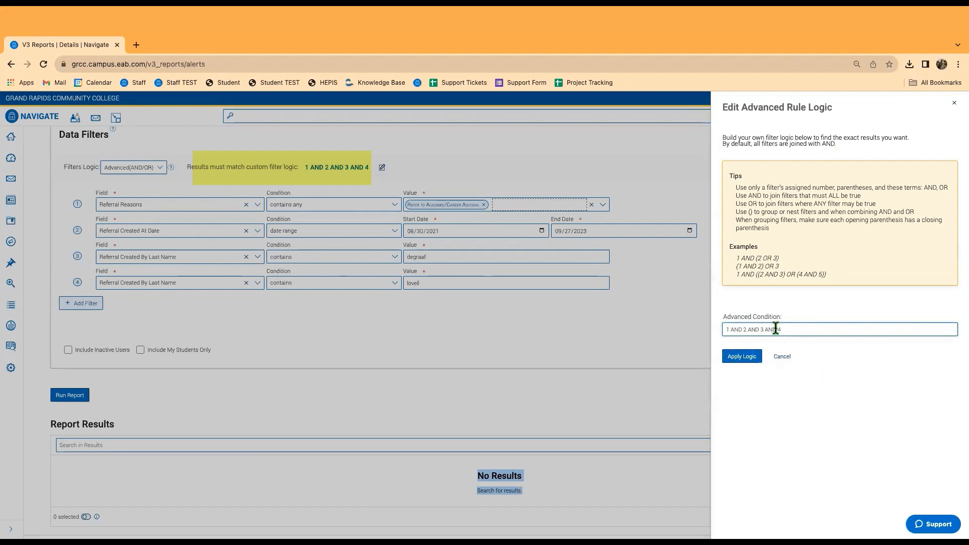
click(760, 329)
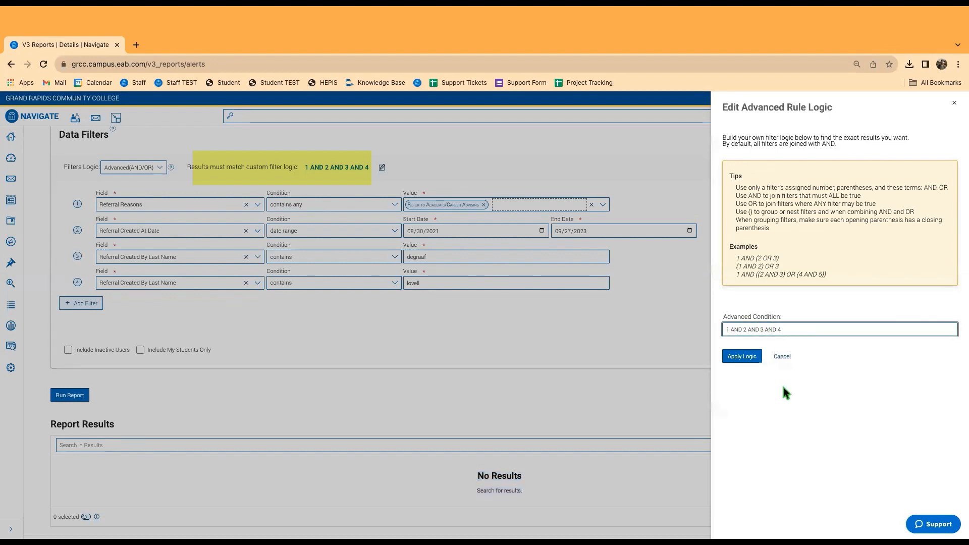
text(()
key(BackSpace)
key(BackSpace)
key(BackSpace)
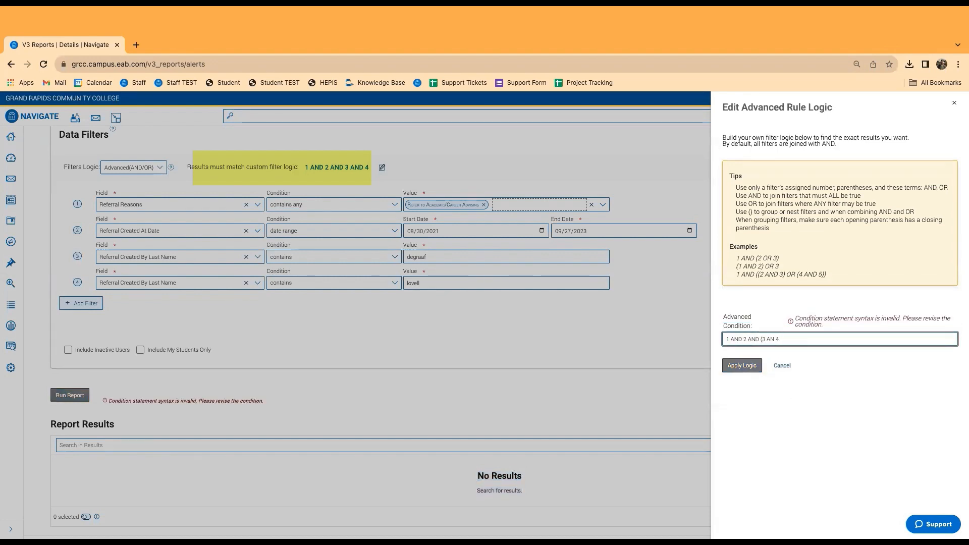
text(OR)
click(780, 339)
text())
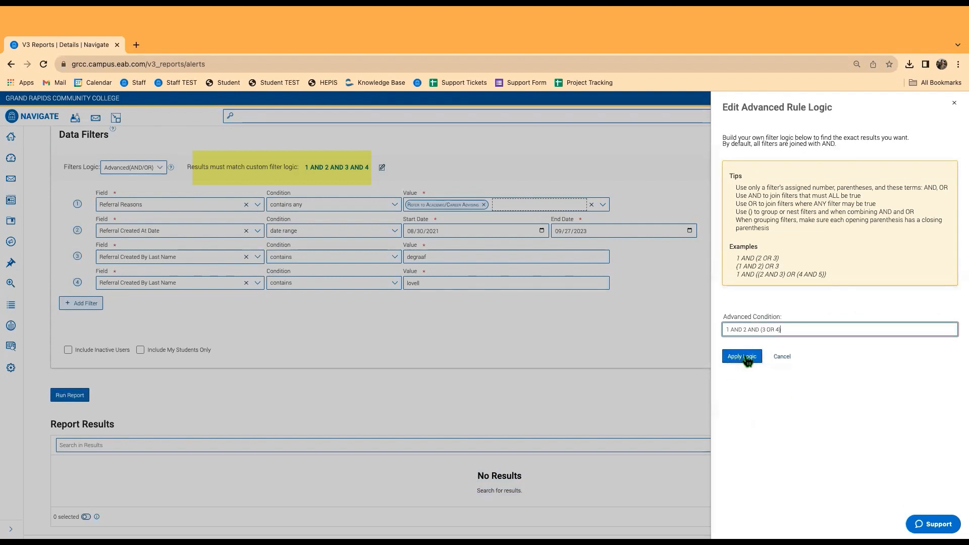
click(742, 356)
Rerun the report with the custom logic, review the student rows, and return to Reporting.
click(80, 398)
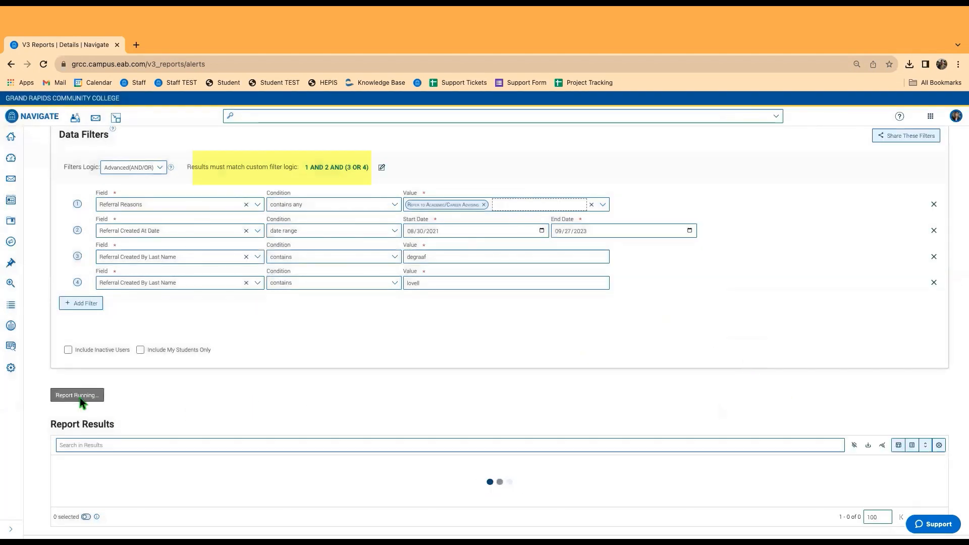
scroll(274, 338, down, 1)
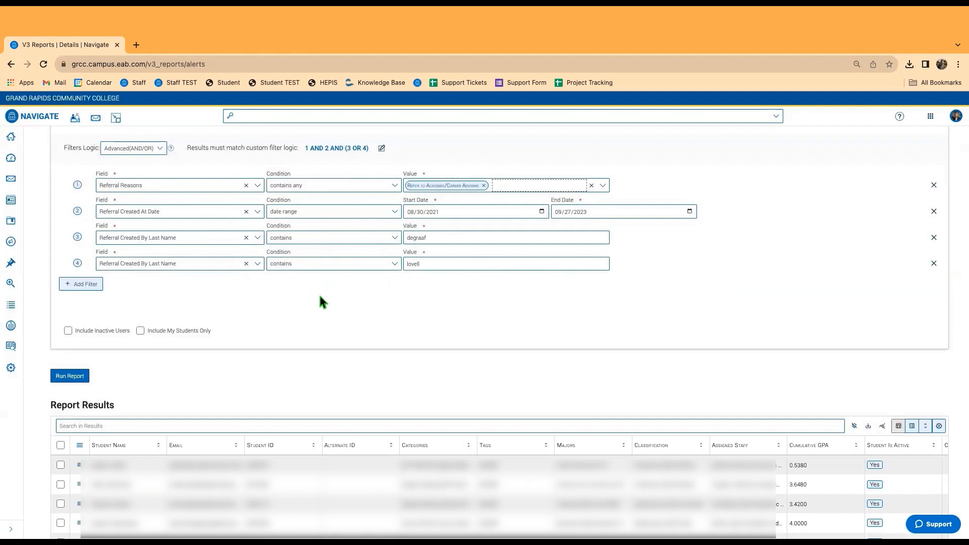
click(123, 147)
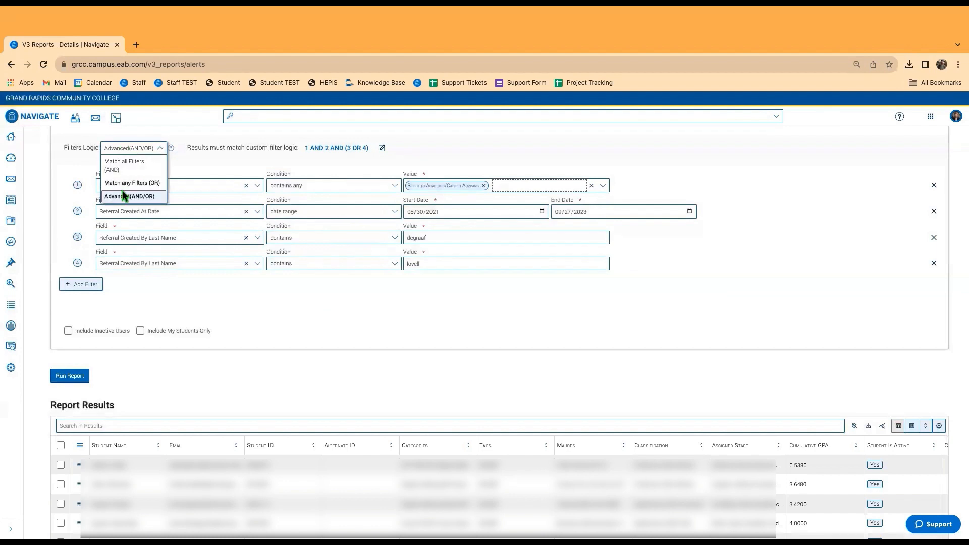
click(125, 196)
click(127, 148)
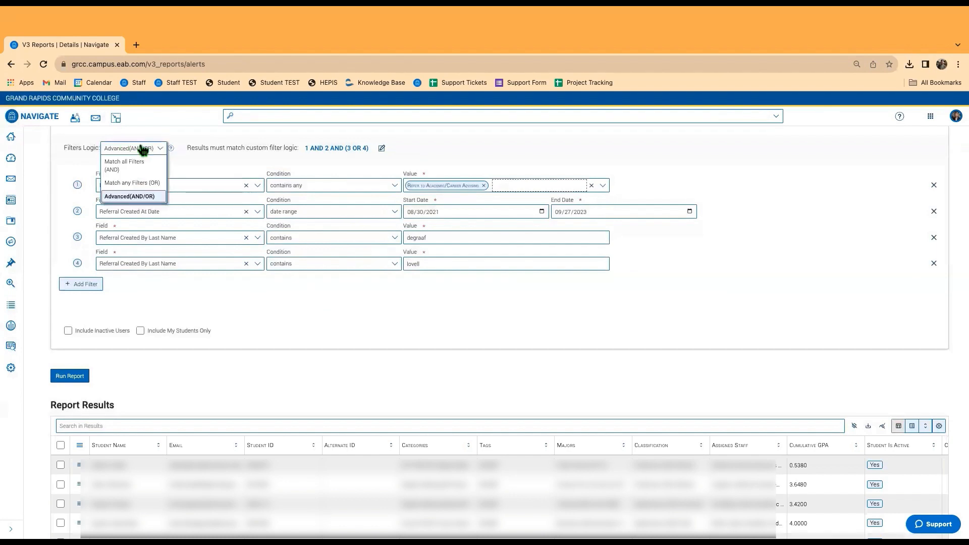
click(131, 197)
click(354, 324)
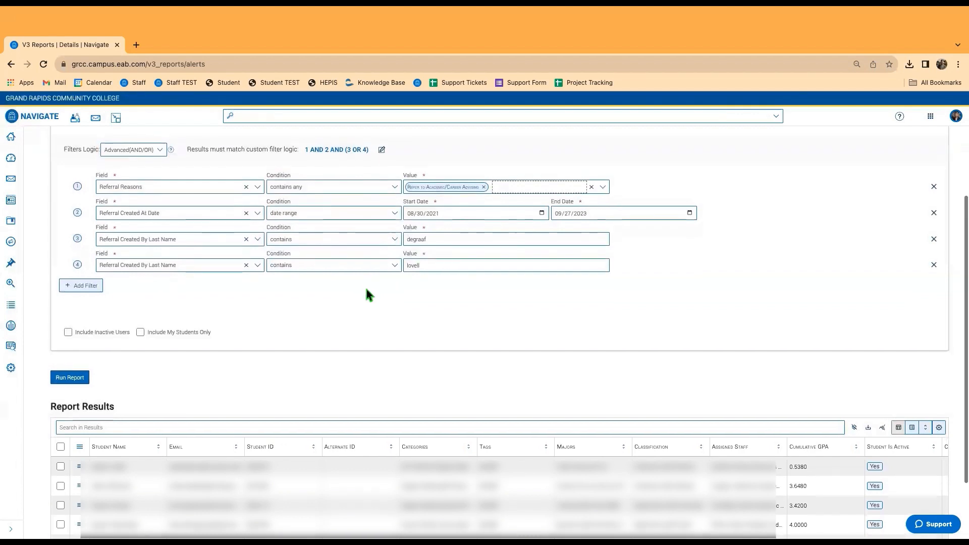
scroll(366, 290, up, 1)
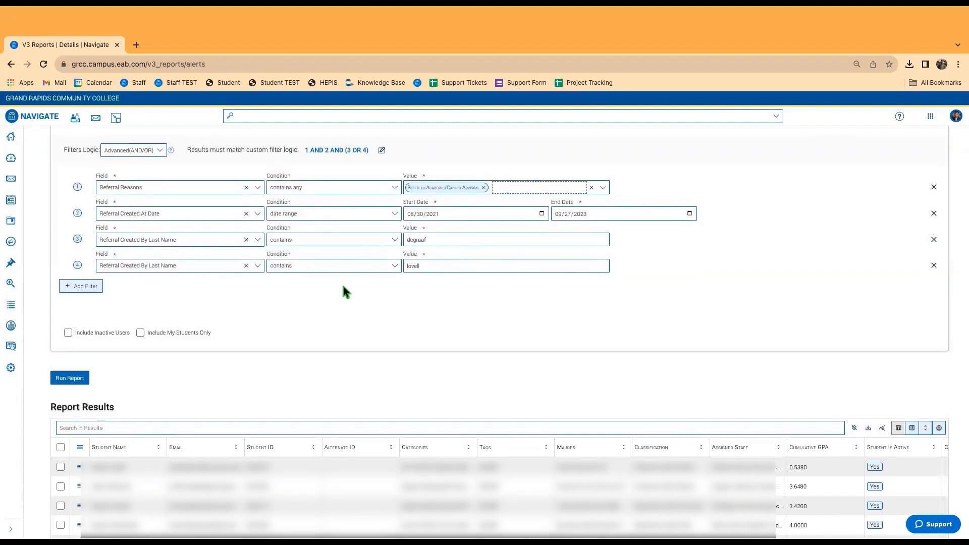
click(11, 347)
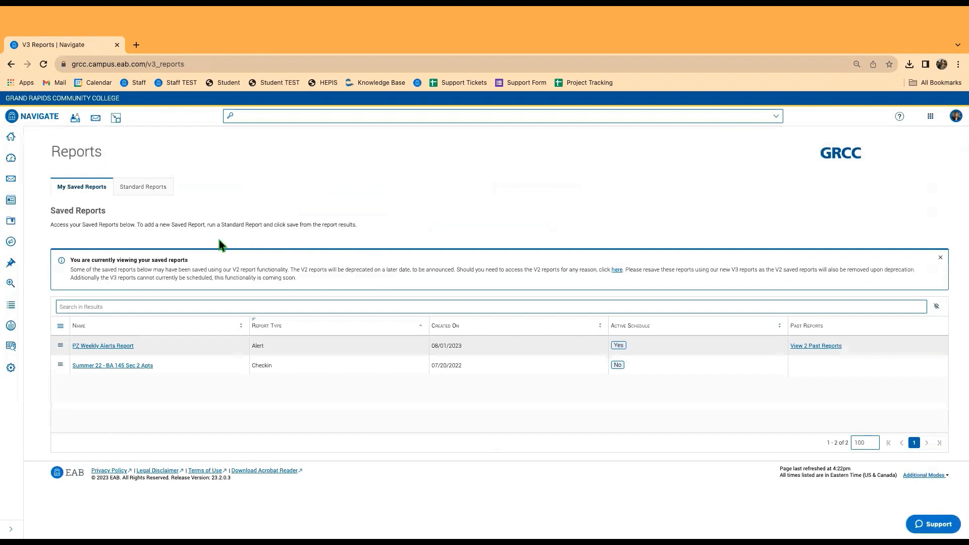
Start an advanced student search with Assigned To set to a Success Coach staff member.
click(167, 186)
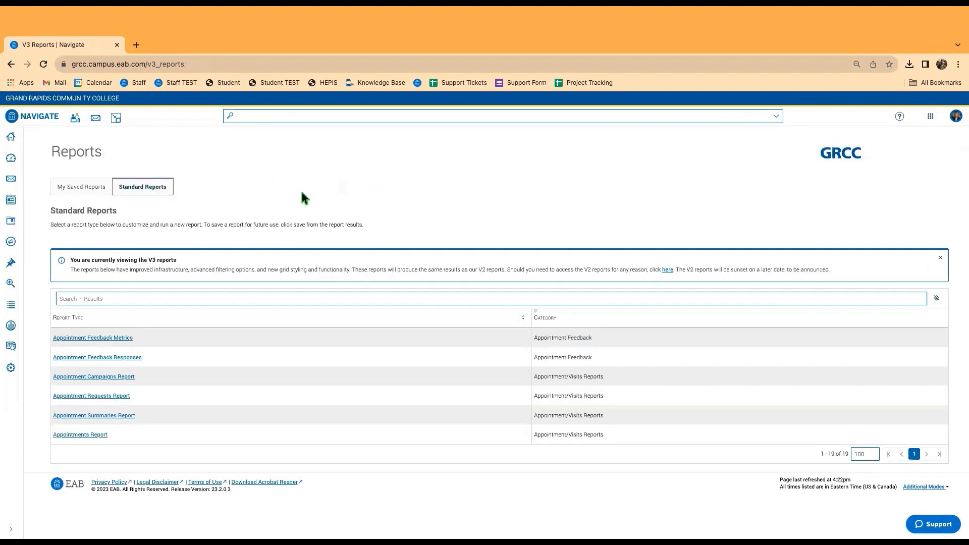
click(11, 283)
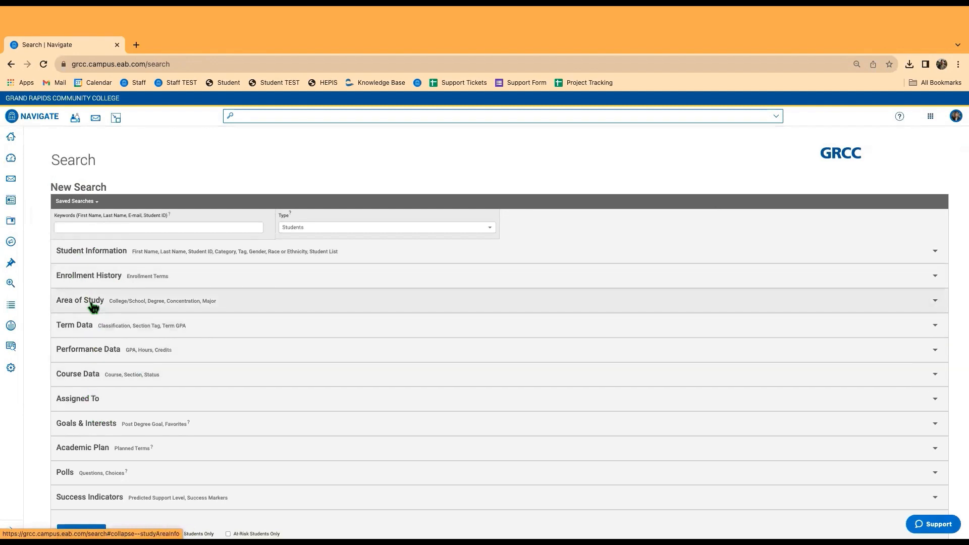
click(90, 393)
click(100, 431)
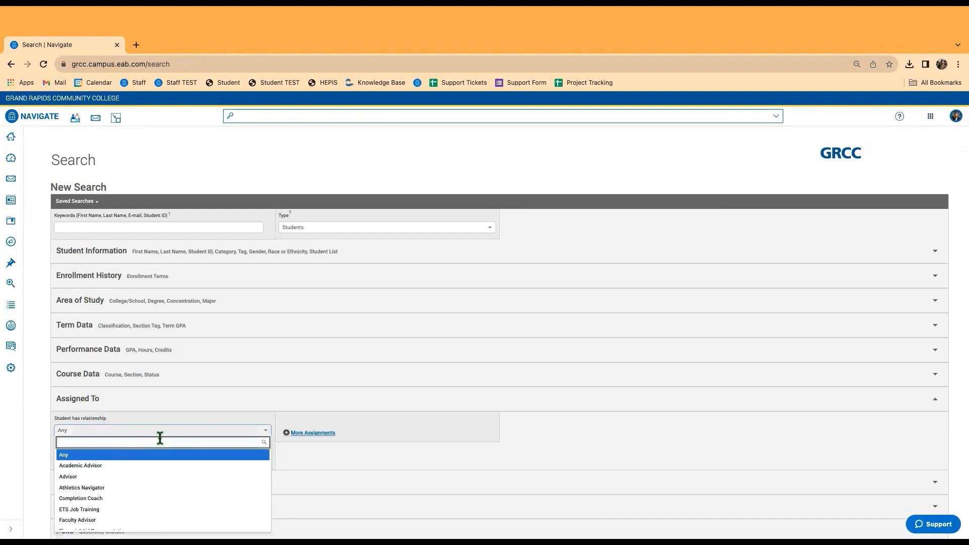
text(c)
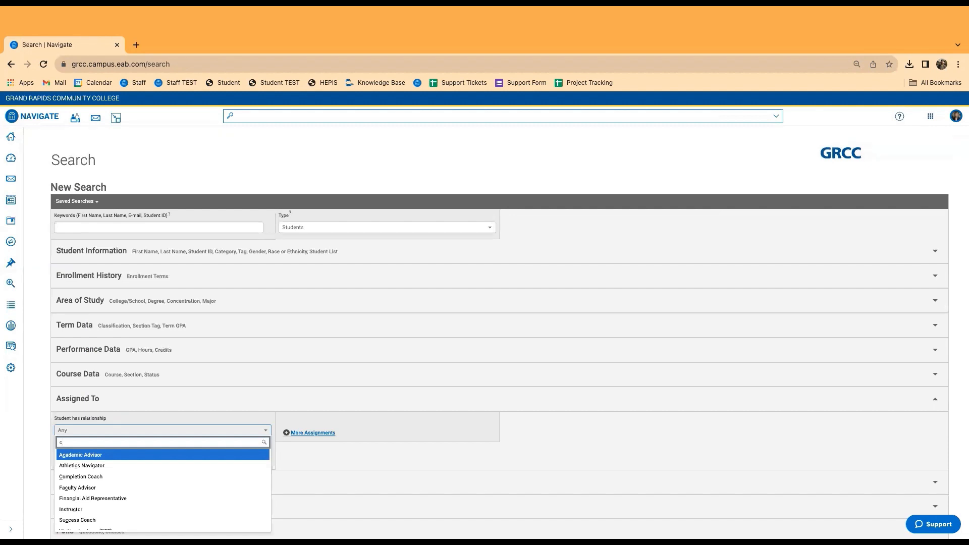
text(o)
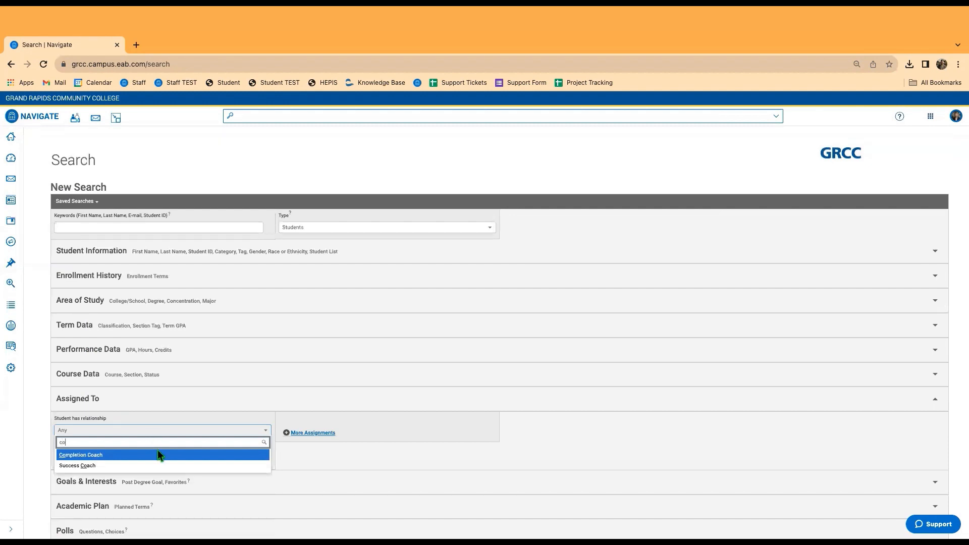
click(141, 464)
scroll(141, 461, down, 2)
click(101, 361)
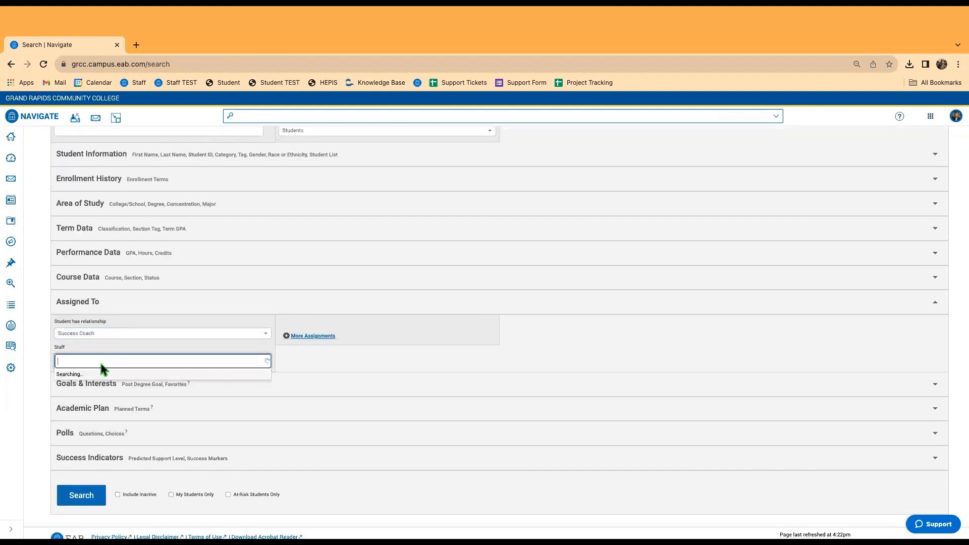
text(de)
click(101, 385)
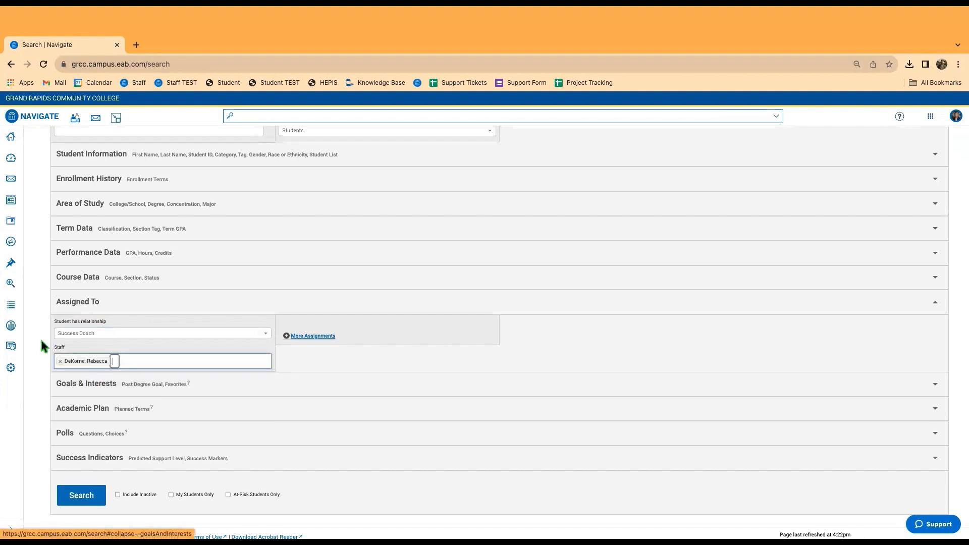
click(43, 353)
Expand Student Information and browse the Student List options without choosing one.
scroll(43, 353, up, 3)
scroll(95, 373, down, 1)
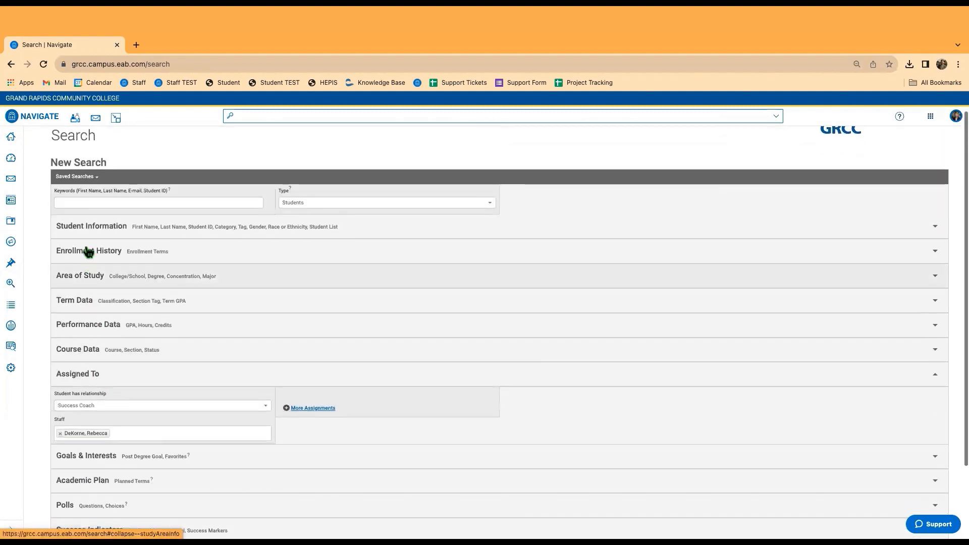
click(89, 228)
scroll(426, 422, down, 1)
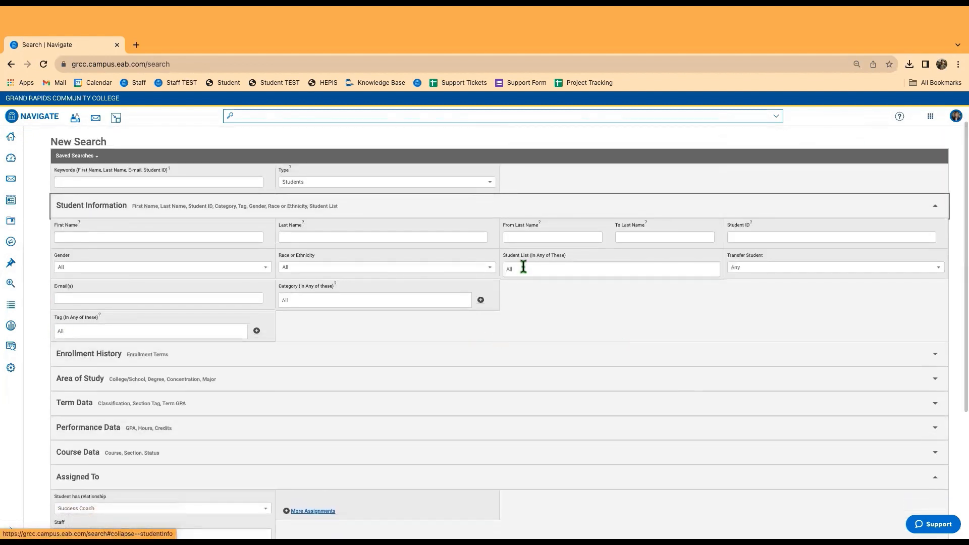
scroll(545, 292, down, 3)
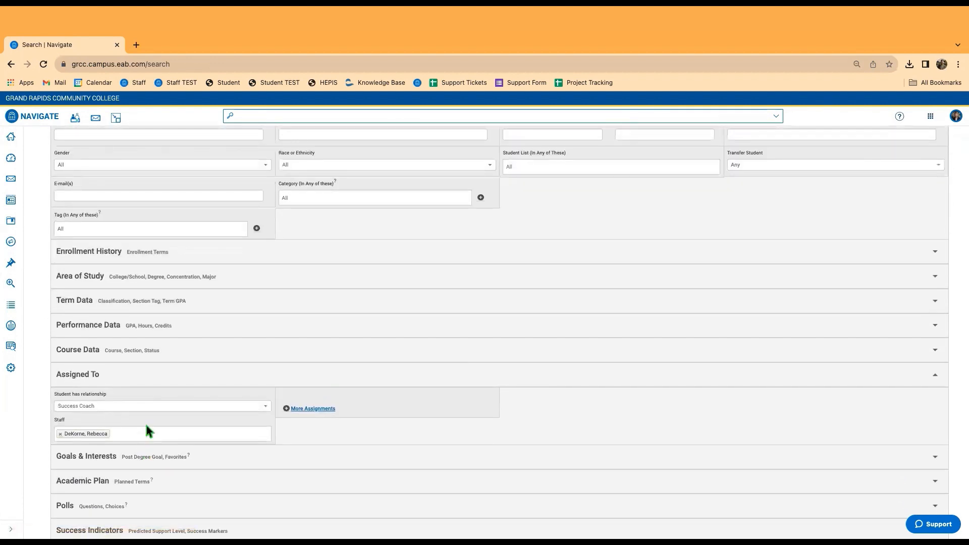
click(533, 162)
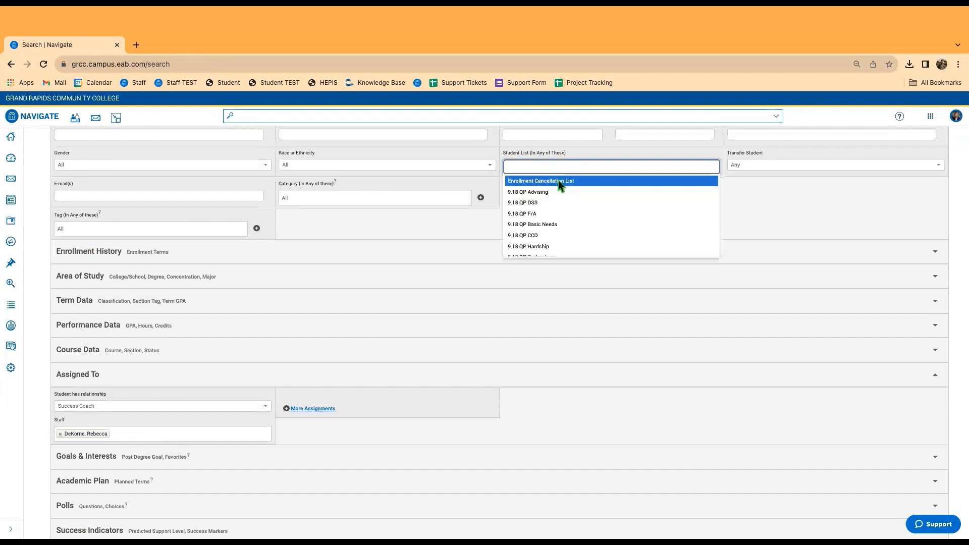
click(746, 216)
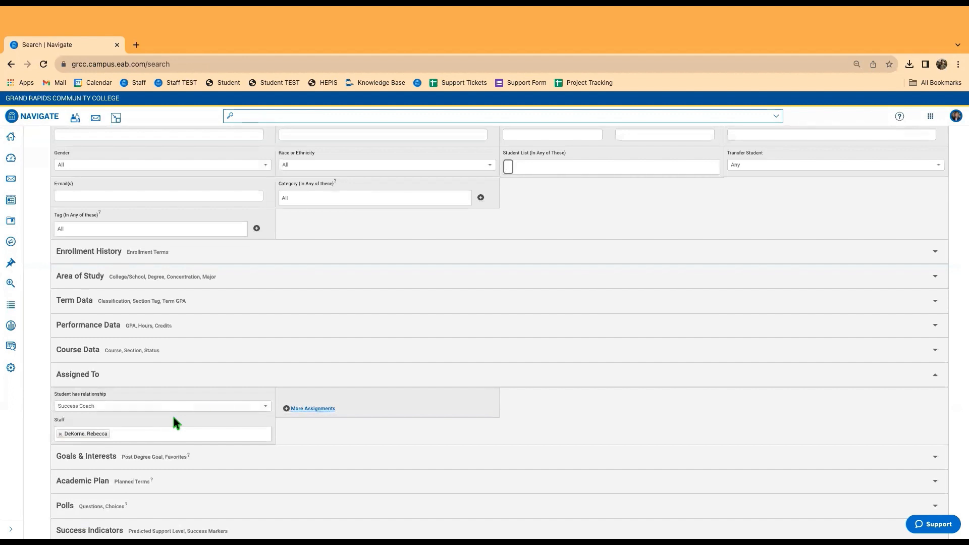
scroll(218, 397, up, 3)
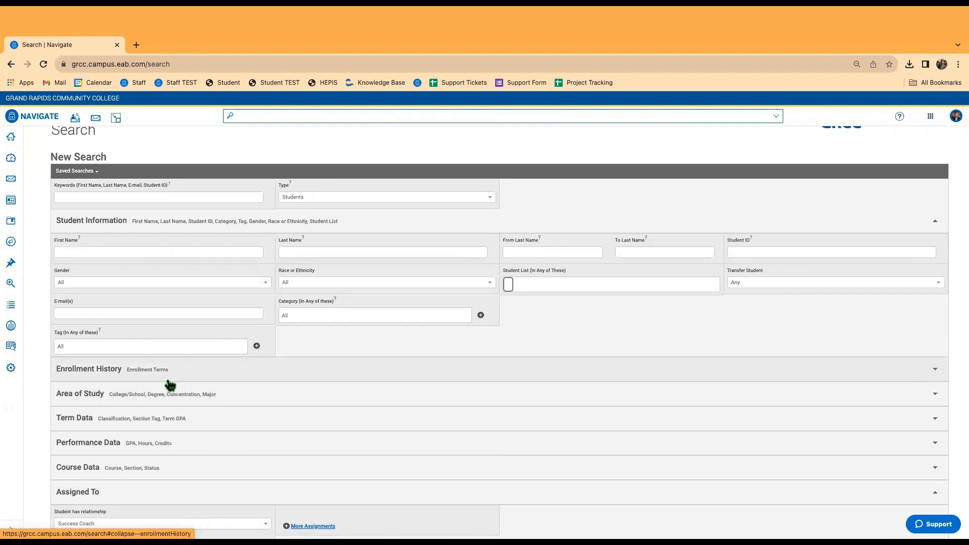
Filter the standard reports by 'student' and open the Students Report.
click(17, 349)
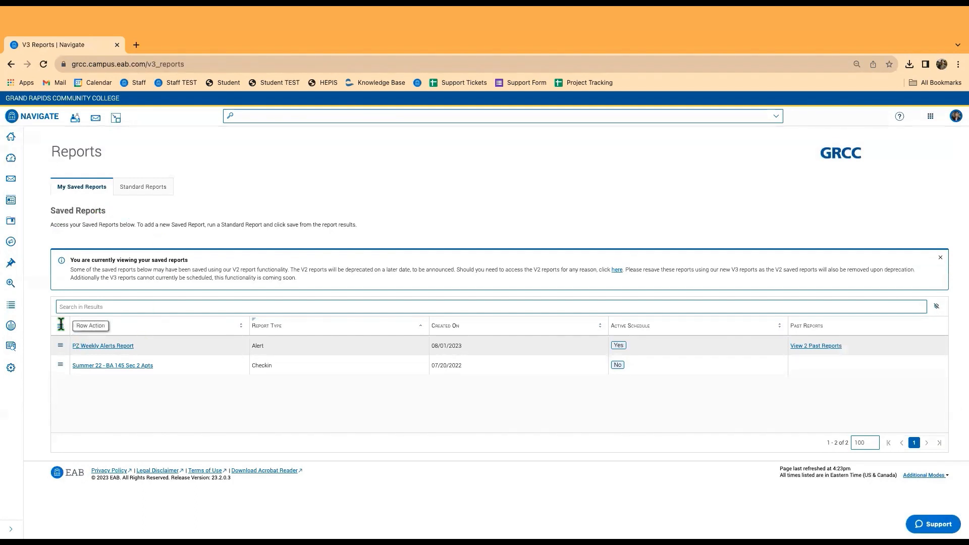
click(140, 188)
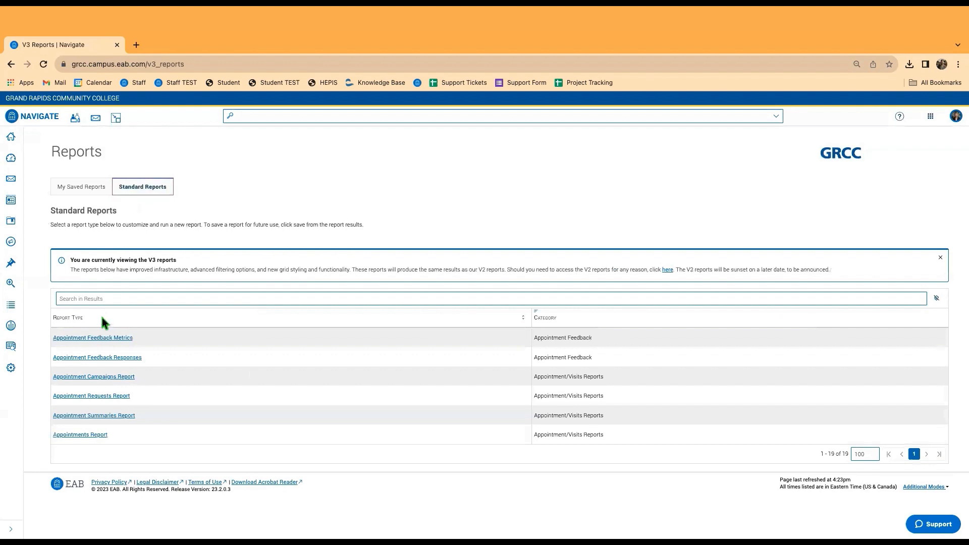
click(101, 299)
text(stude)
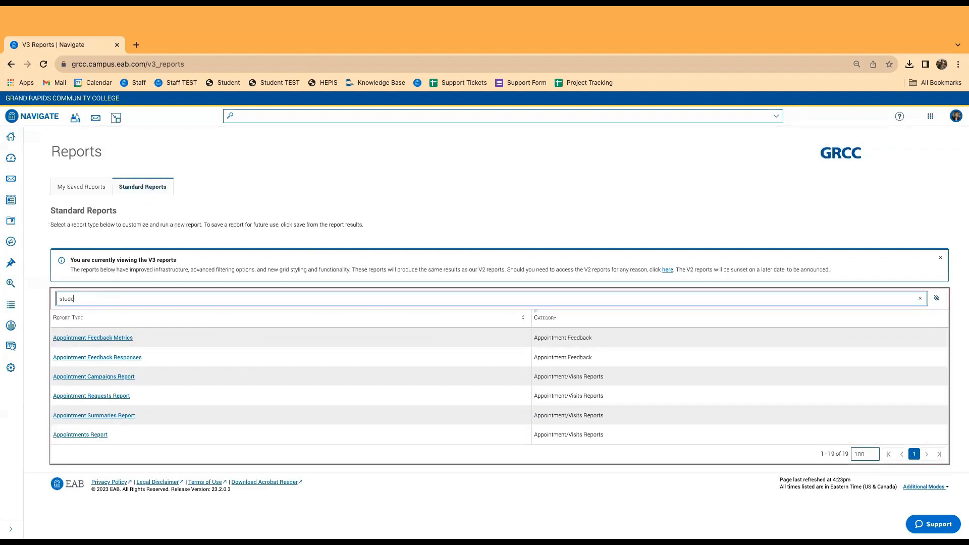
text(nt)
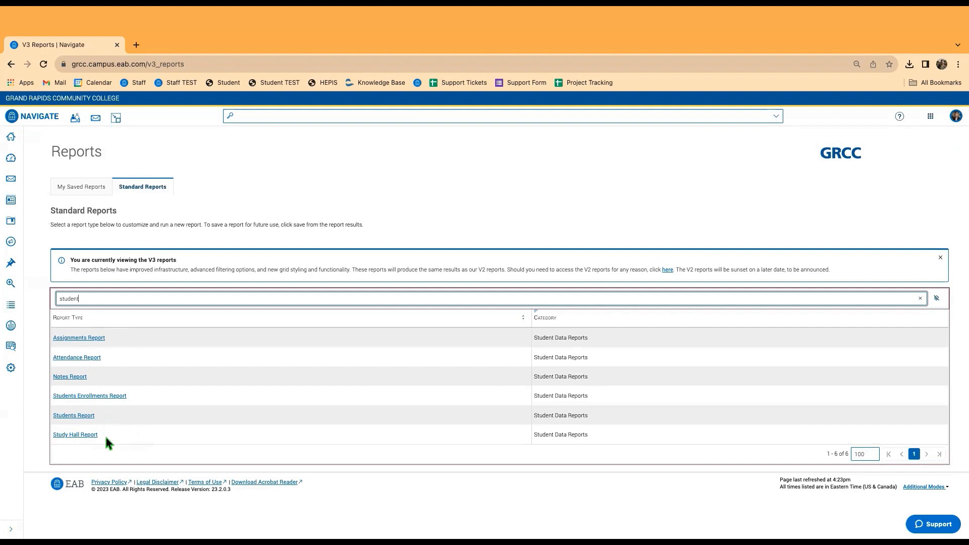
click(79, 417)
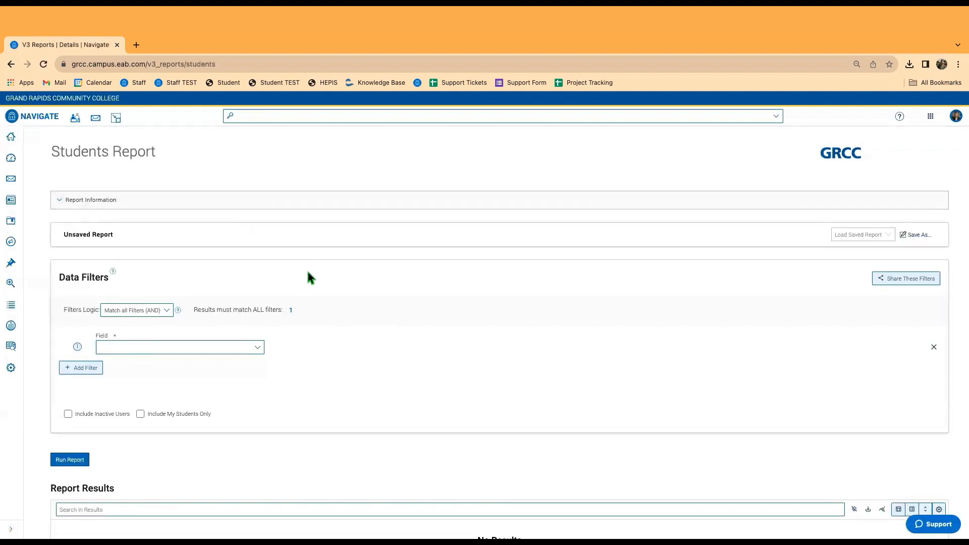
Set the first filter's field to Relationship Type with value Success Coach.
click(140, 347)
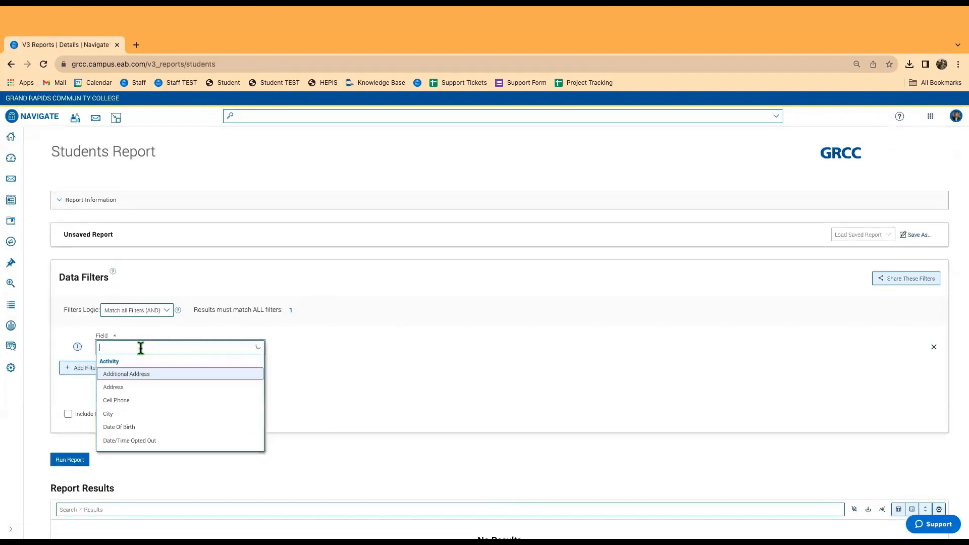
scroll(134, 381, down, 15)
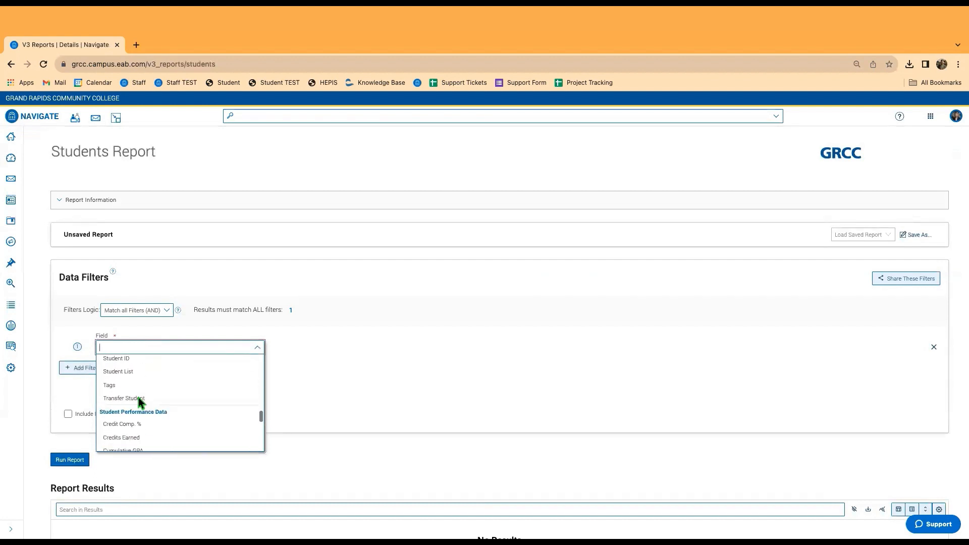
scroll(139, 398, down, 1)
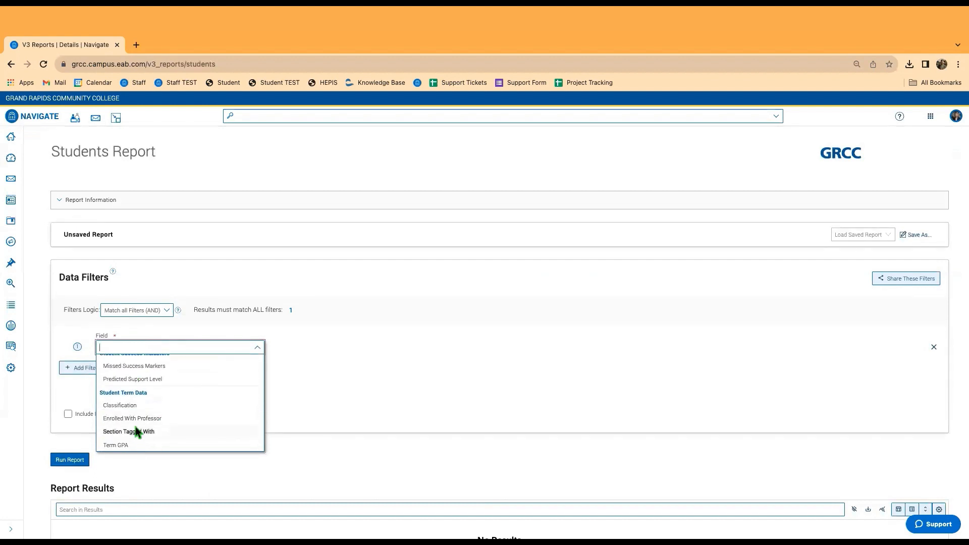
scroll(151, 433, up, 15)
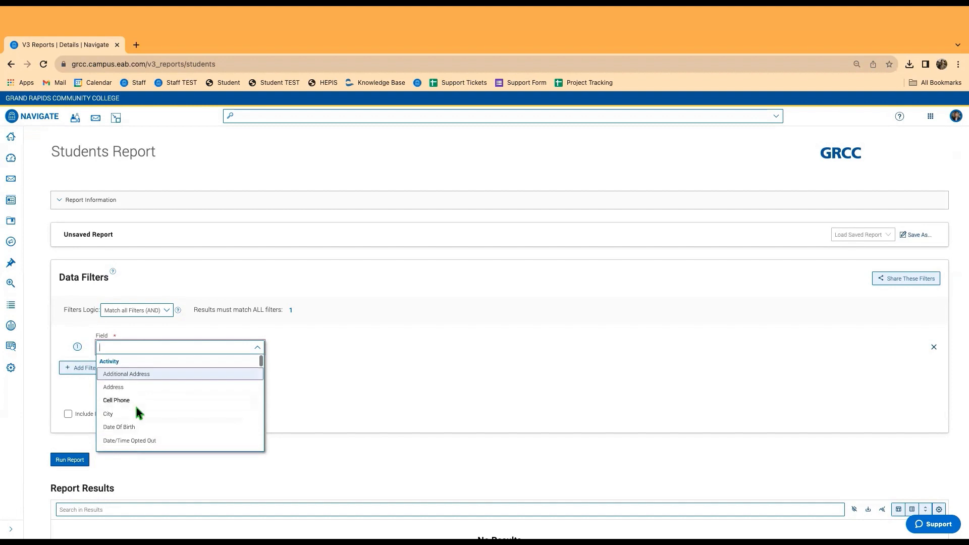
click(416, 358)
click(134, 349)
text(re)
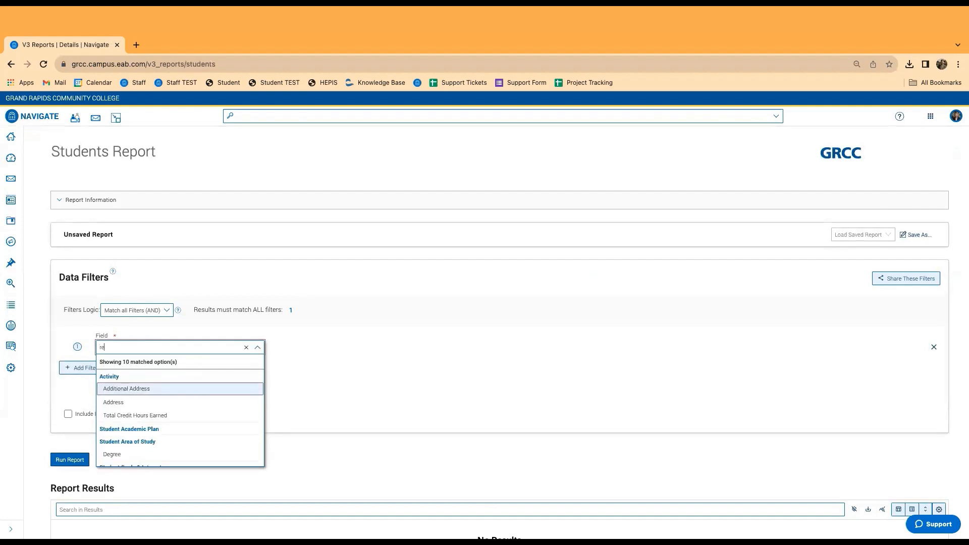
text(lat)
scroll(144, 443, down, 2)
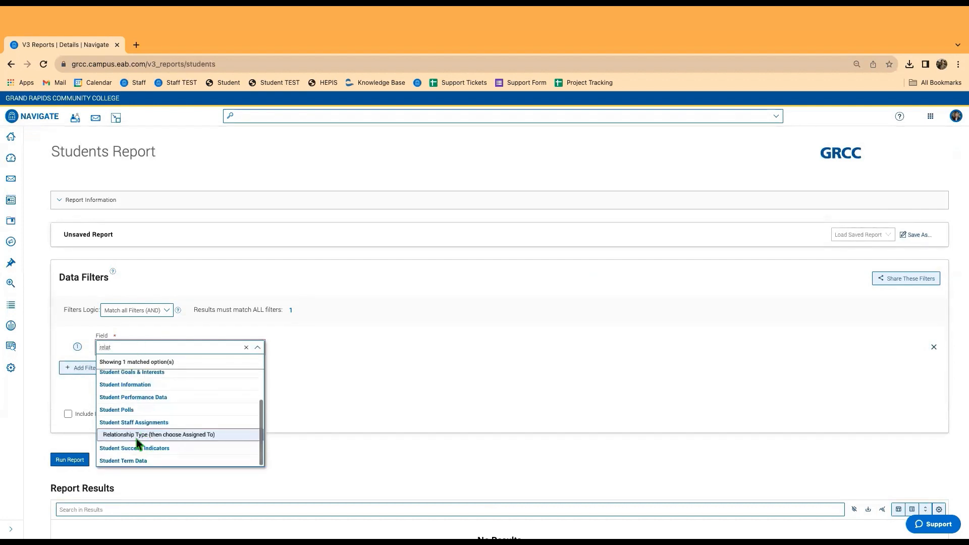
click(136, 435)
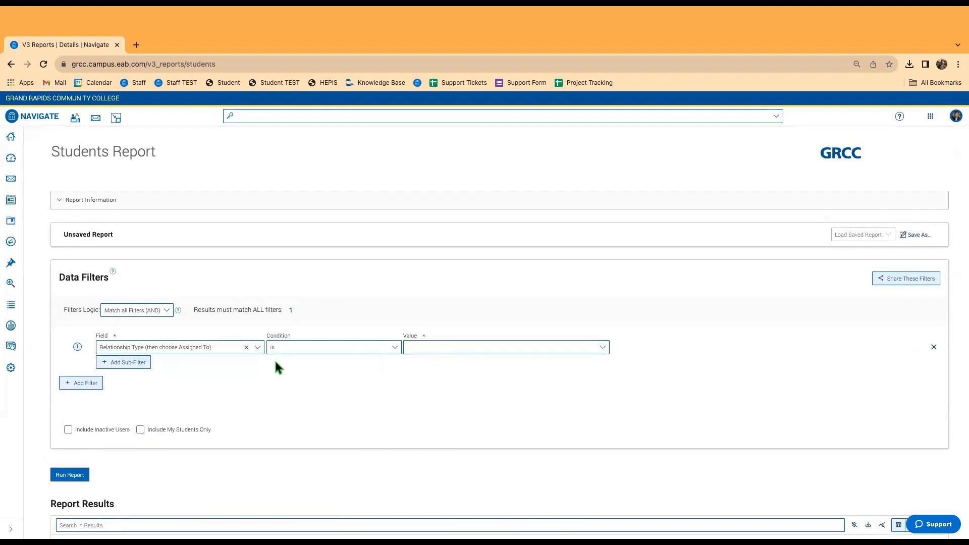
click(467, 349)
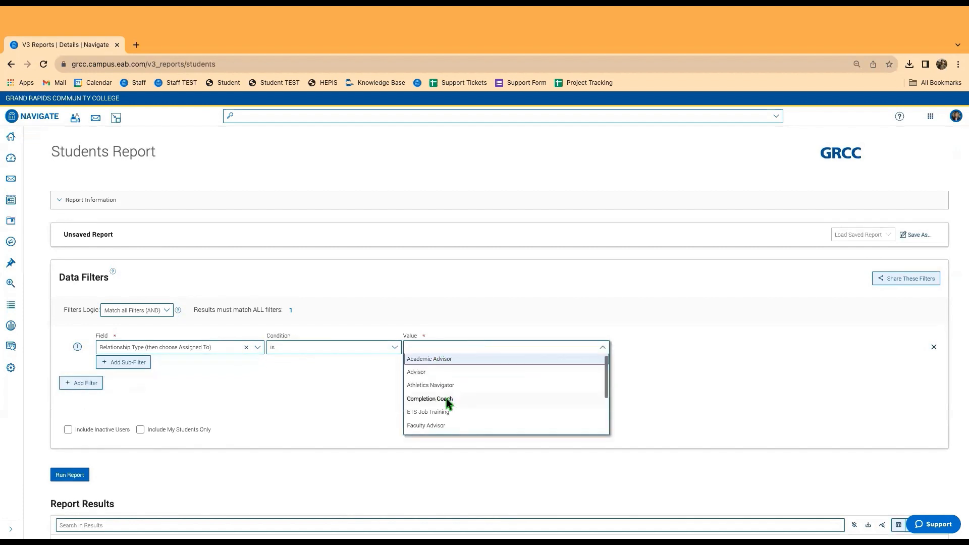
scroll(437, 410, down, 1)
scroll(440, 408, down, 3)
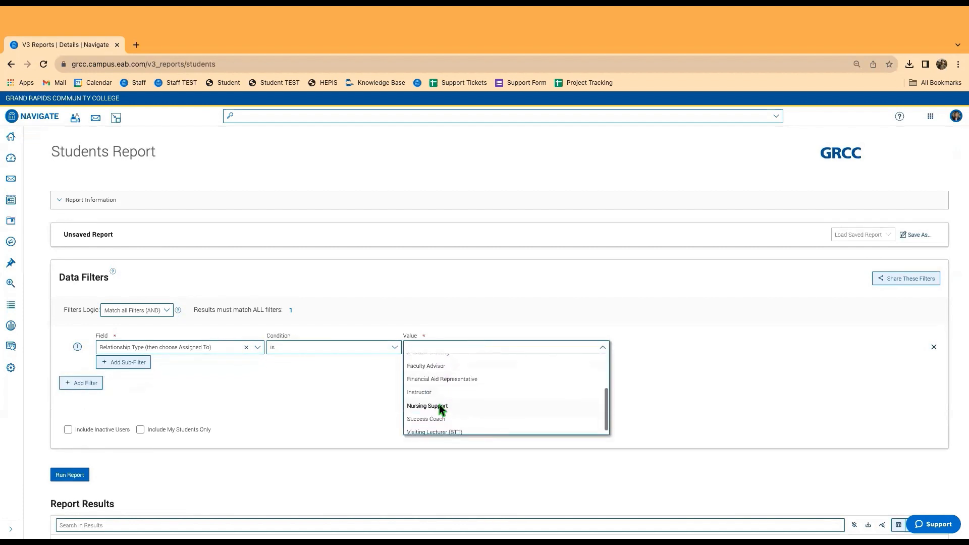
click(434, 413)
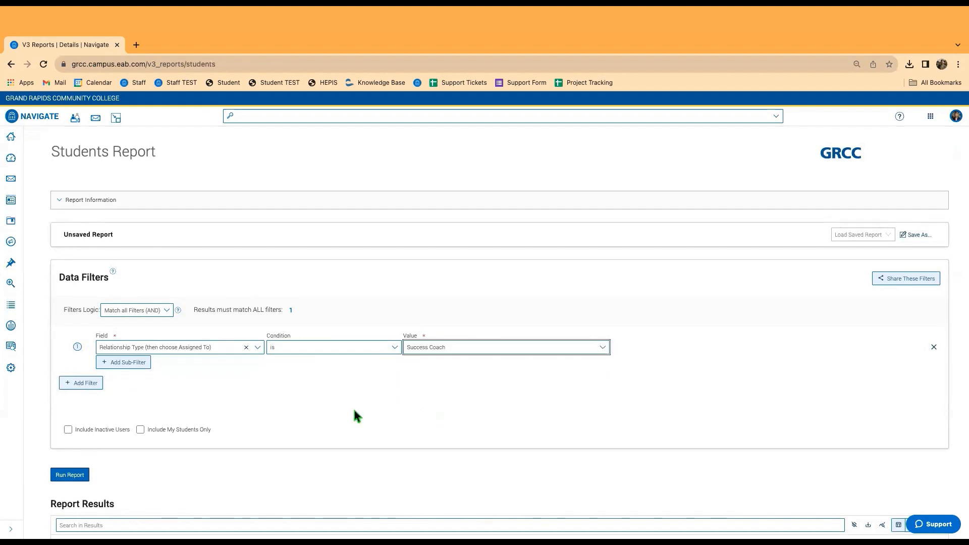
Add an Assigned Staff sub-filter matching the one chosen coach, then add a second filter row.
click(122, 363)
click(119, 385)
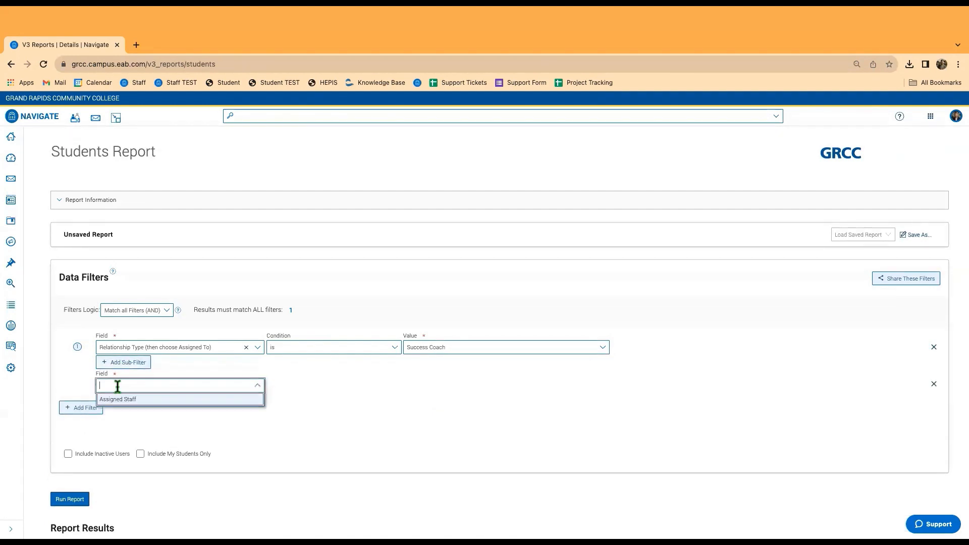
click(121, 398)
click(427, 385)
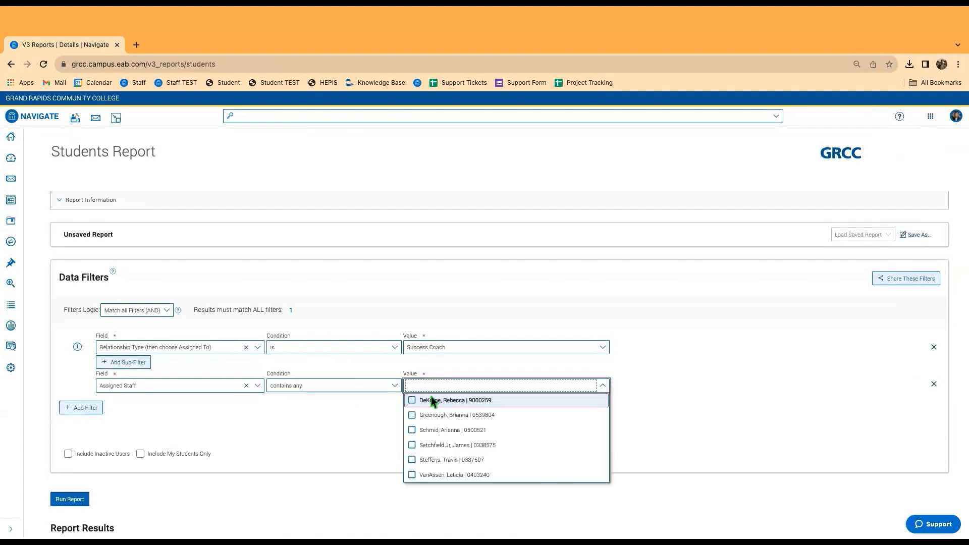
click(433, 400)
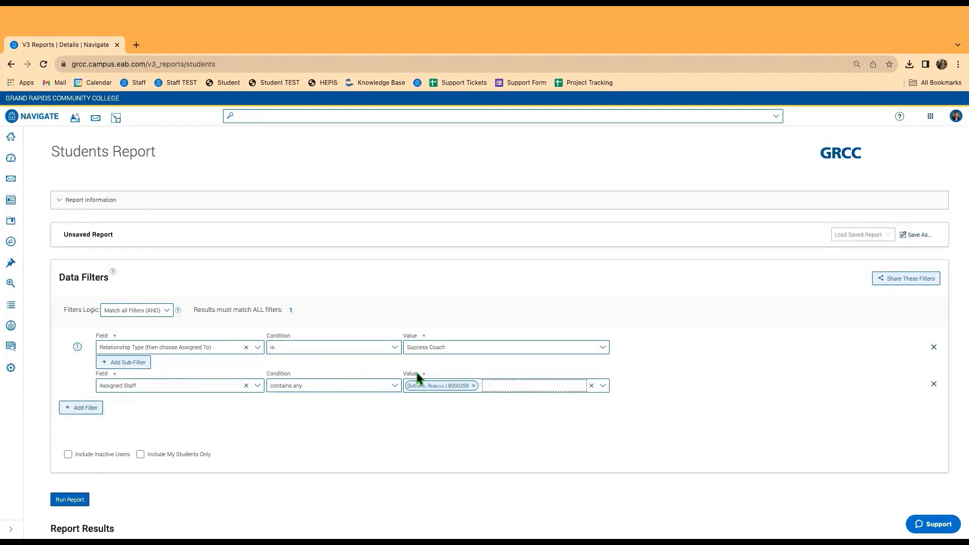
click(82, 408)
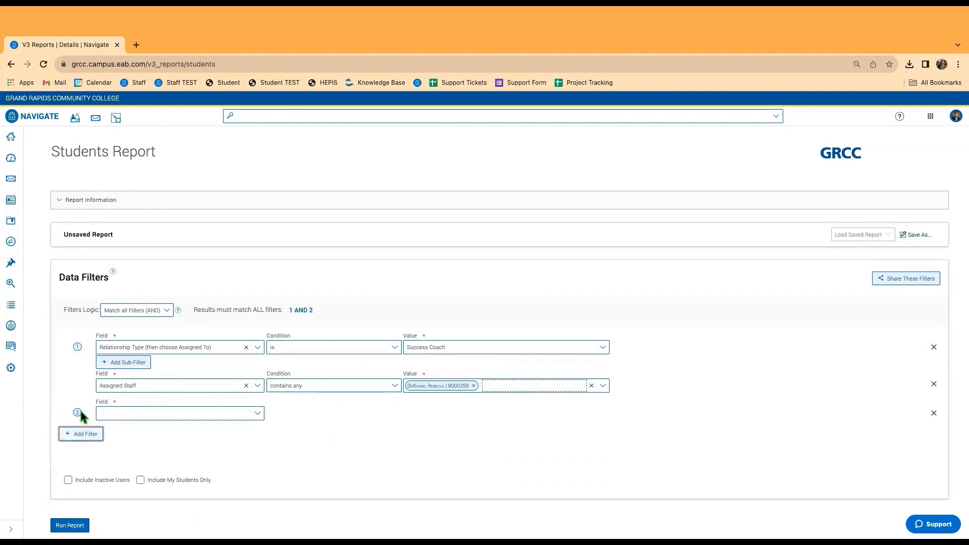
Set the second filter to Student List with condition 'does not contain any'.
click(145, 411)
scroll(141, 461, down, 3)
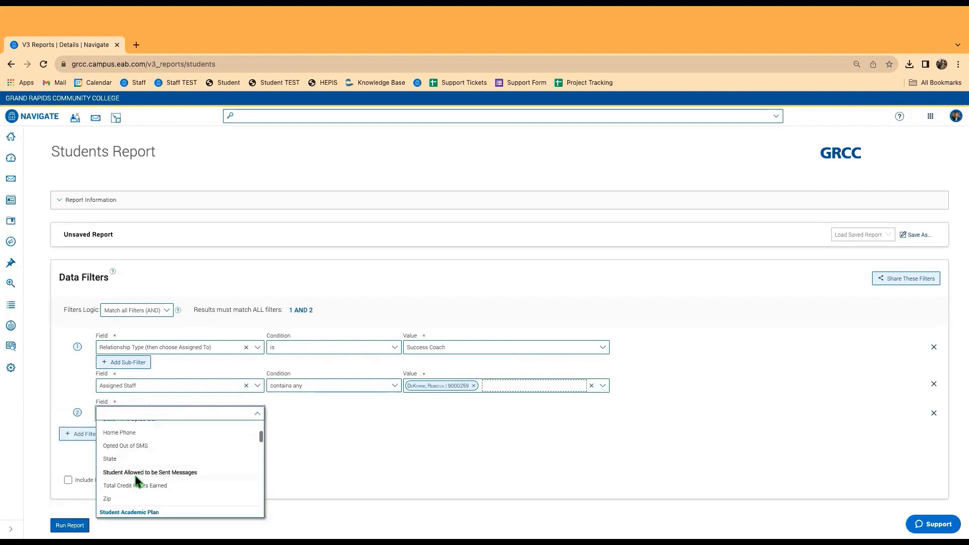
scroll(135, 476, up, 3)
text(list)
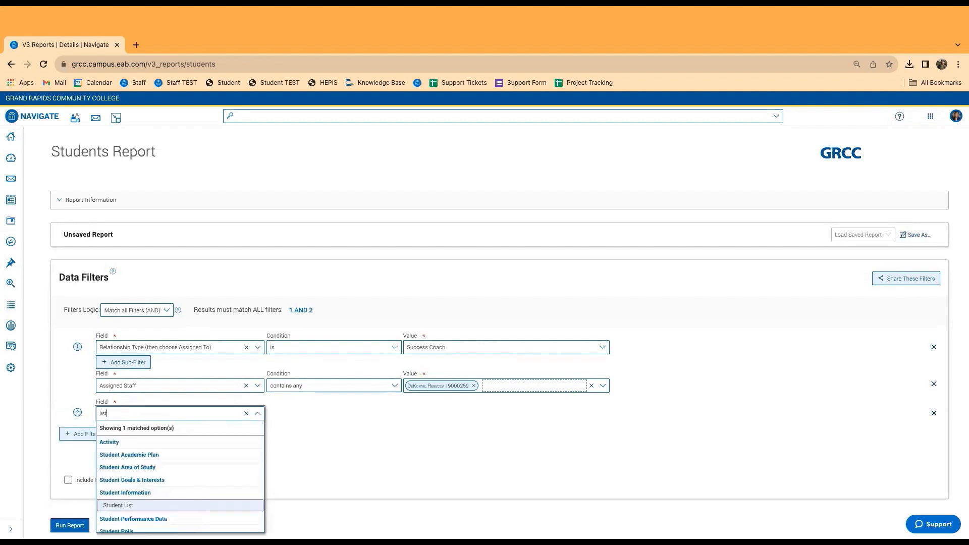
click(123, 505)
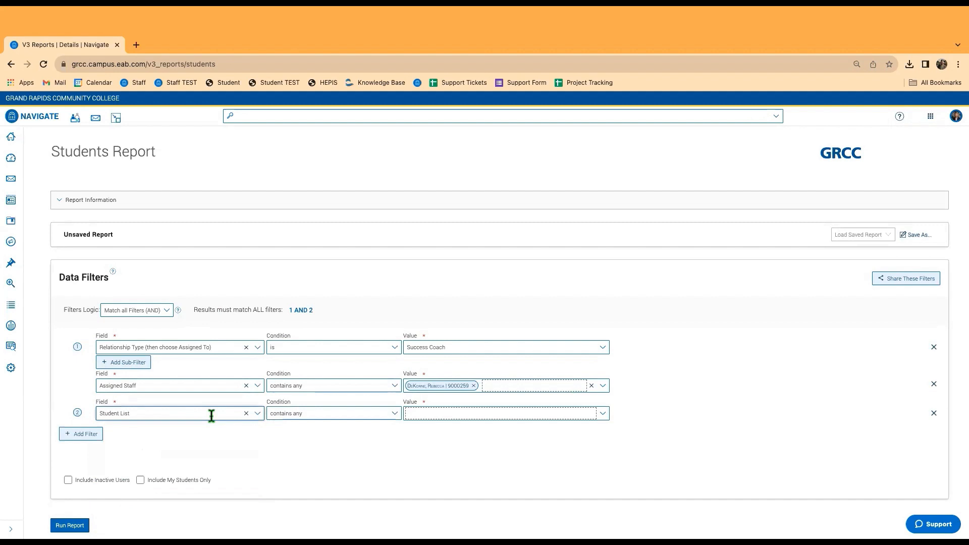
click(322, 414)
click(298, 441)
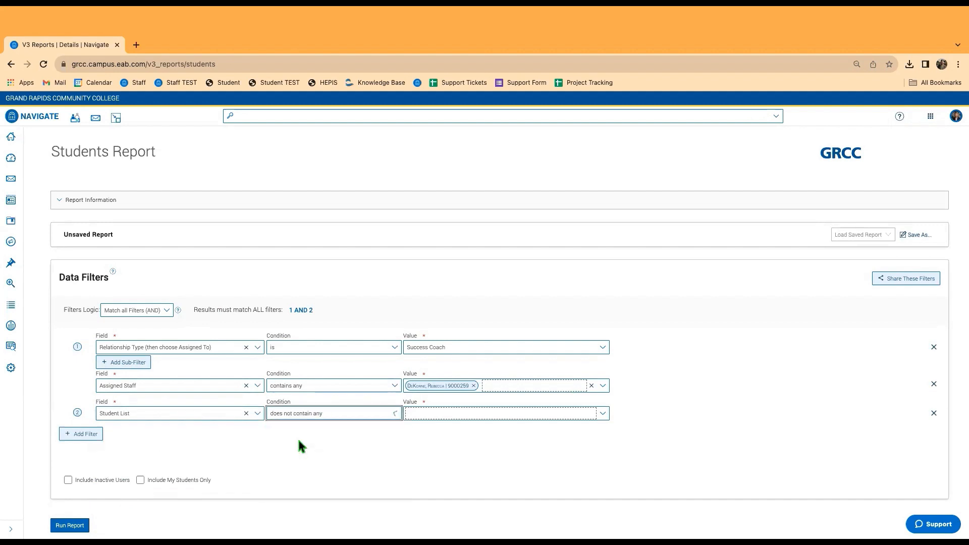
Select the 9.18 QP Advising, DSS, F/A and Basic Needs lists as the excluded values.
click(445, 413)
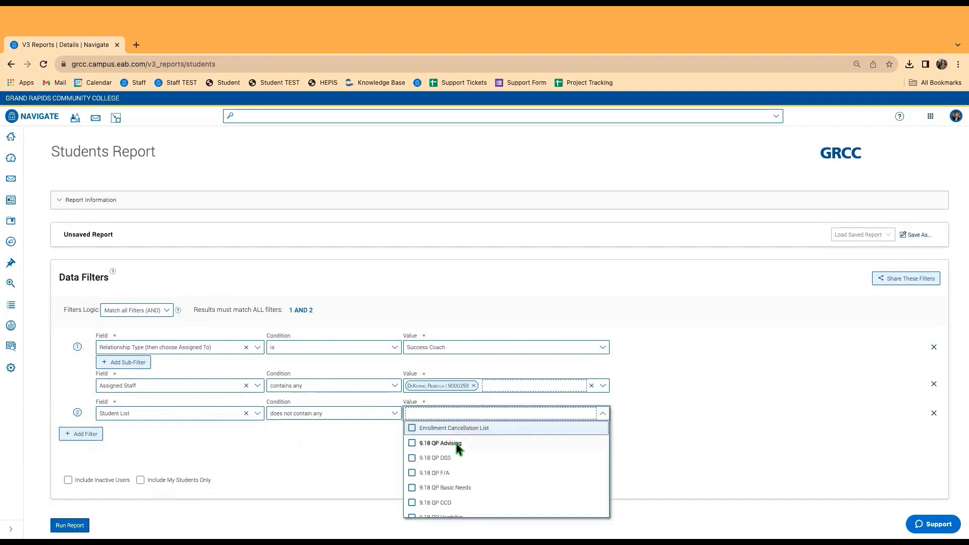
scroll(455, 455, down, 3)
scroll(449, 468, up, 3)
click(442, 442)
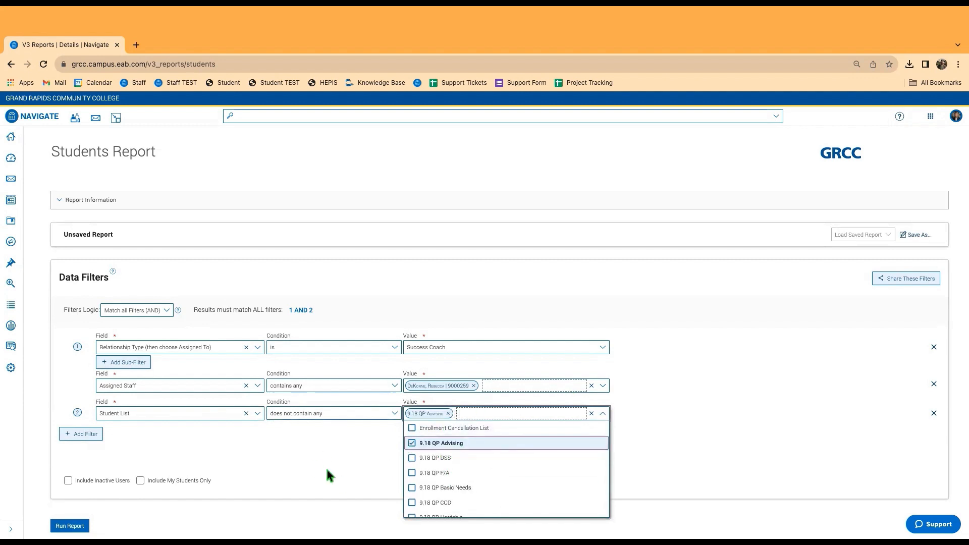
click(426, 458)
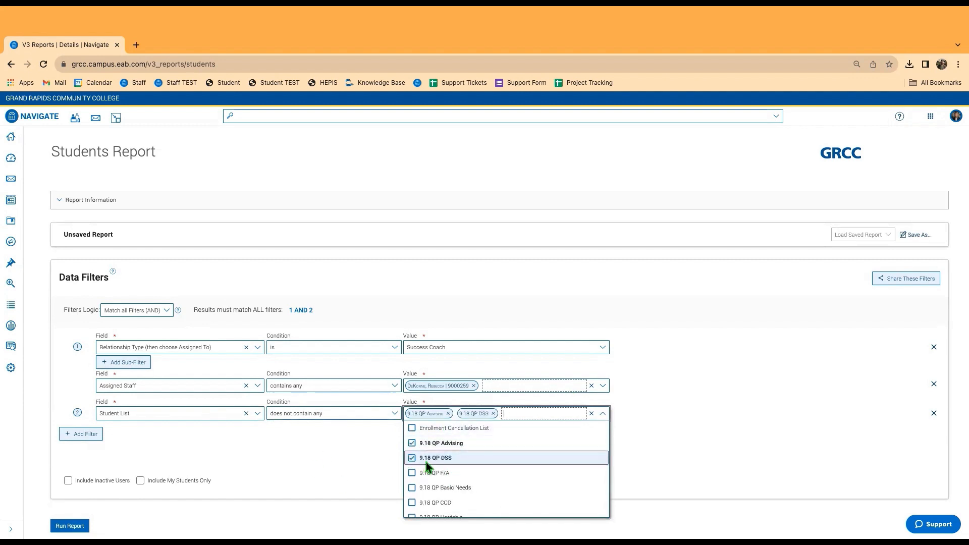
click(428, 473)
click(430, 488)
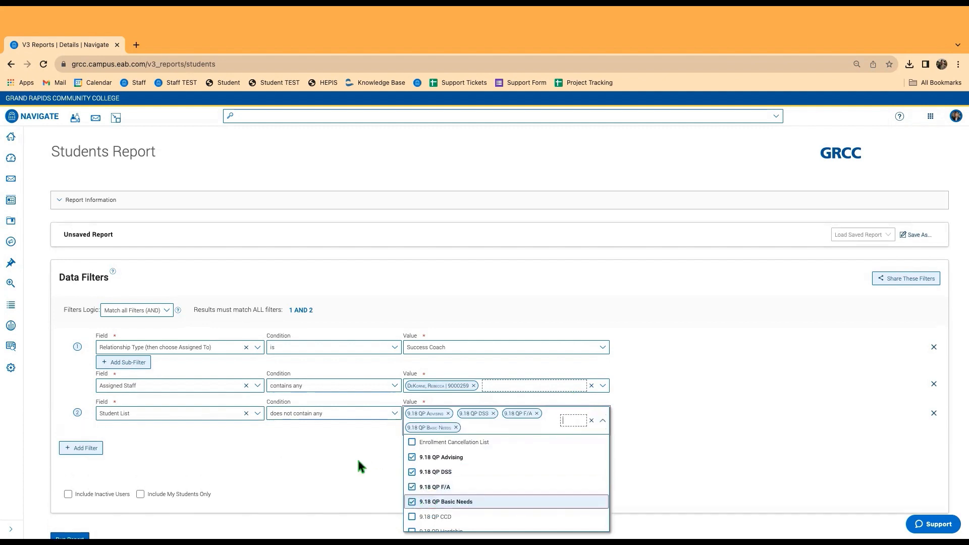